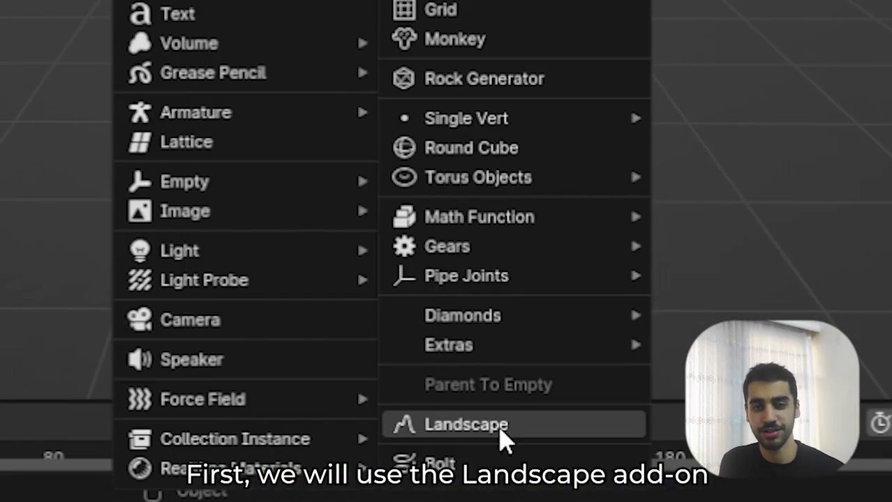
- Add a Landscape terrain with negative height and a cube flattened along Z
{"action": "left_click", "coordinate": [443, 447]}
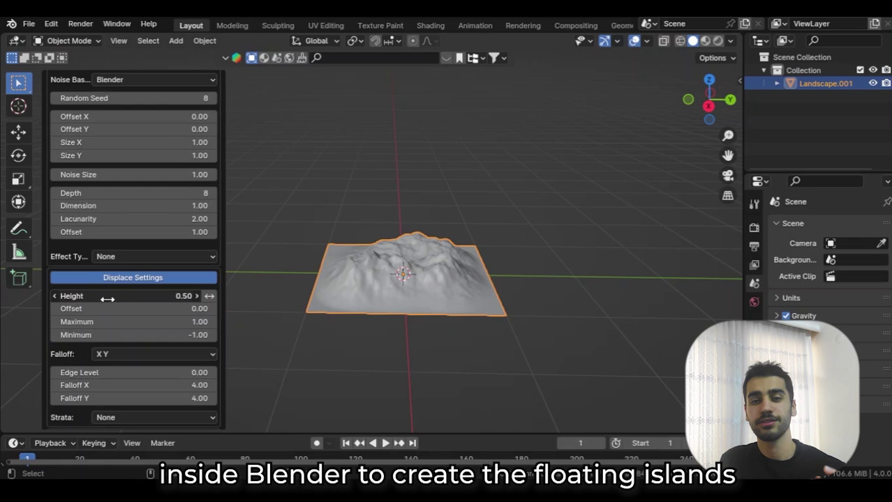
{"action": "left_click_drag", "start_coordinate": [85, 307], "coordinate": [86, 308]}
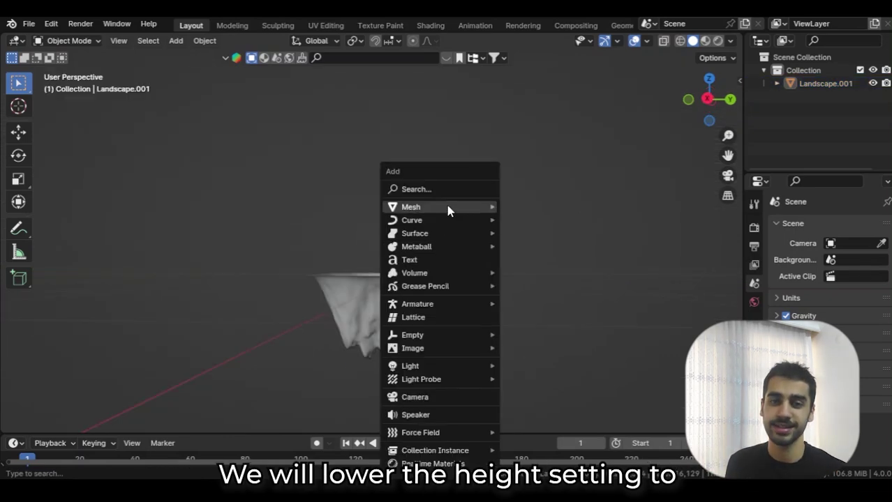
{"action": "mouse_move", "coordinate": [448, 207]}
{"action": "left_click", "coordinate": [532, 219]}
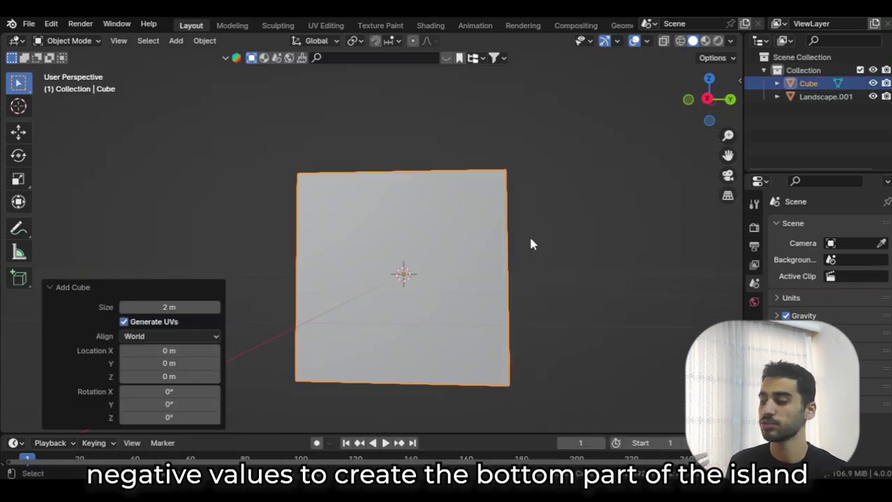
{"action": "key", "text": "KP_3"}
{"action": "key", "text": "s"}
{"action": "key", "text": "y"}
{"action": "key", "text": "s"}
{"action": "key", "text": "z"}
- Give the landscape a Boolean modifier that uses the flat Cube as the cutter
{"action": "left_click", "coordinate": [419, 321]}
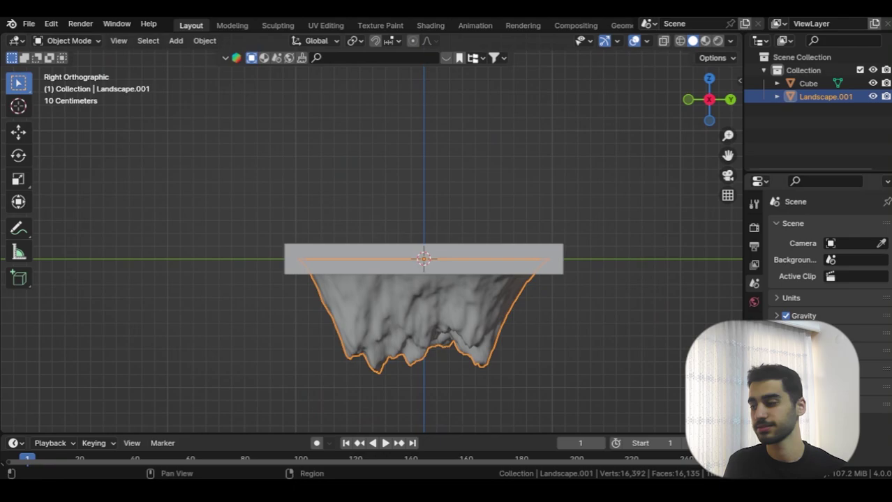
{"action": "left_click", "coordinate": [753, 368]}
{"action": "left_click", "coordinate": [820, 224]}
{"action": "left_click", "coordinate": [775, 230]}
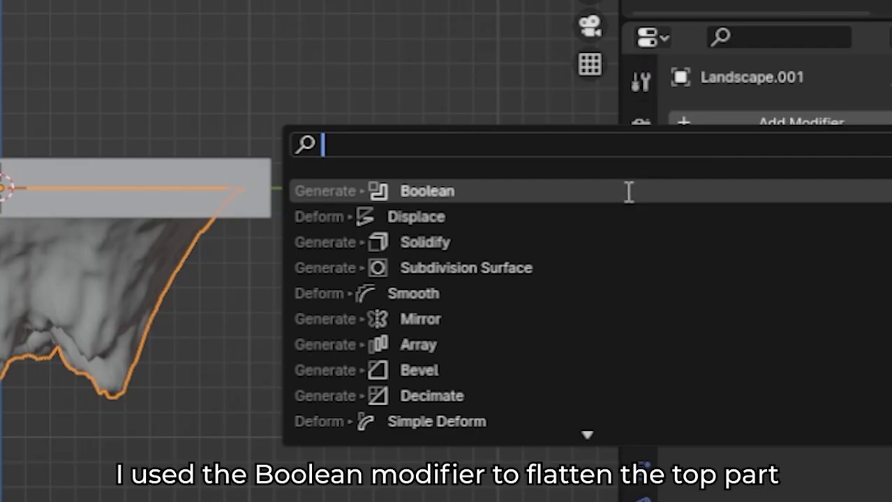
{"action": "left_click", "coordinate": [629, 192]}
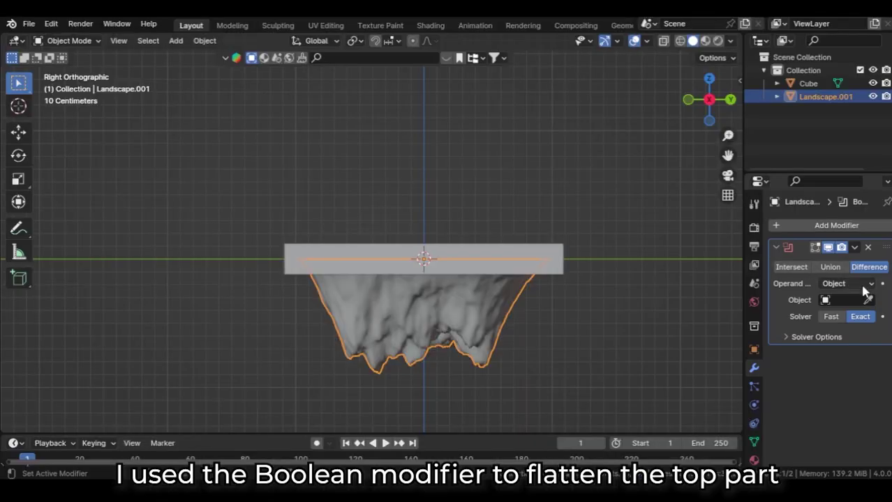
{"action": "left_click", "coordinate": [568, 259]}
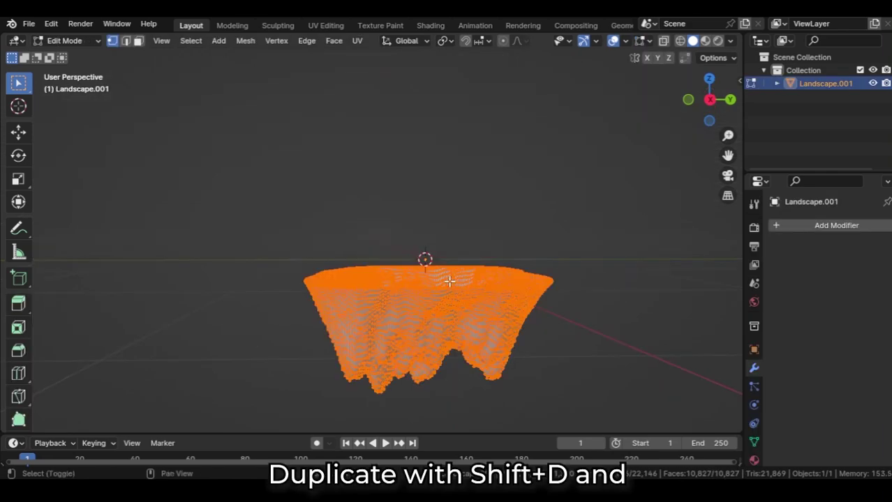
- Duplicate the island surface, flip and squash it on Z to 0.413, and lift it on top
{"action": "middle_click_drag", "start_coordinate": [427, 274], "coordinate": [428, 269]}
{"action": "key", "text": "KP_1"}
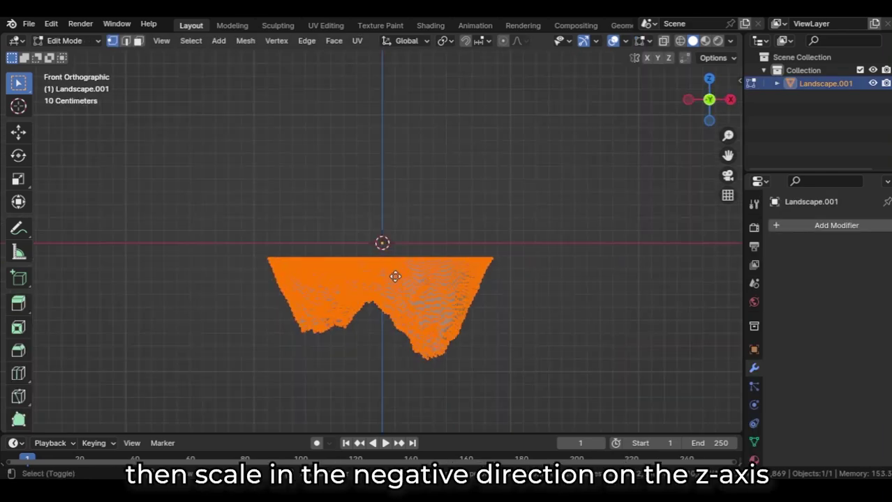
{"action": "key", "text": "shift+d"}
{"action": "key", "text": "Escape"}
{"action": "key", "text": "s"}
{"action": "key", "text": "z"}
{"action": "left_click", "coordinate": [386, 298]}
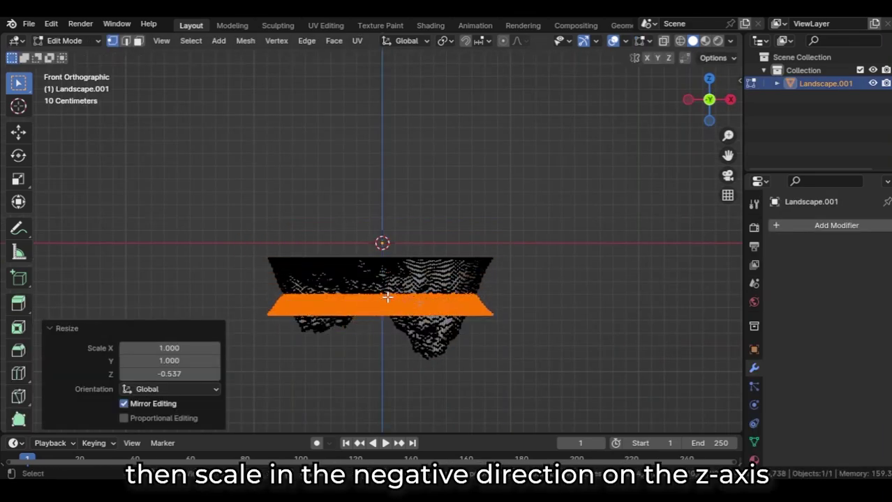
{"action": "key", "text": "g"}
{"action": "key", "text": "z"}
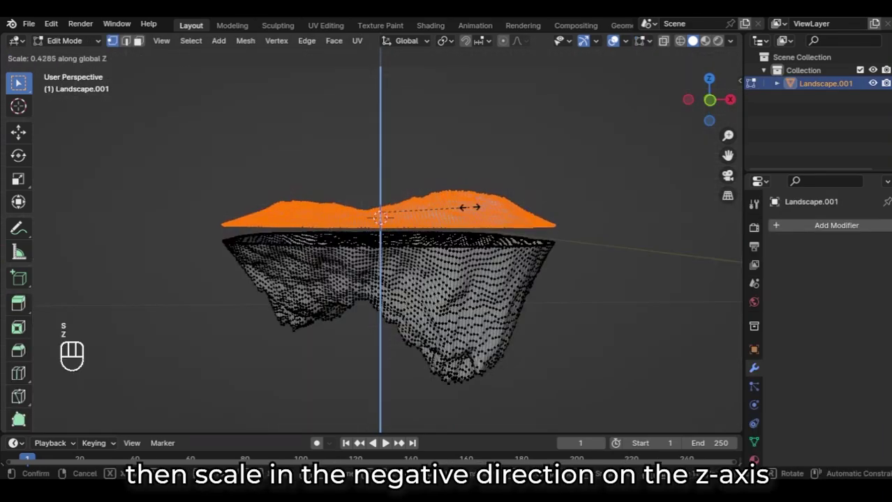
{"action": "left_click", "coordinate": [489, 208]}
- Lower the top layer onto the island and add an orthographic camera
{"action": "key", "text": "g"}
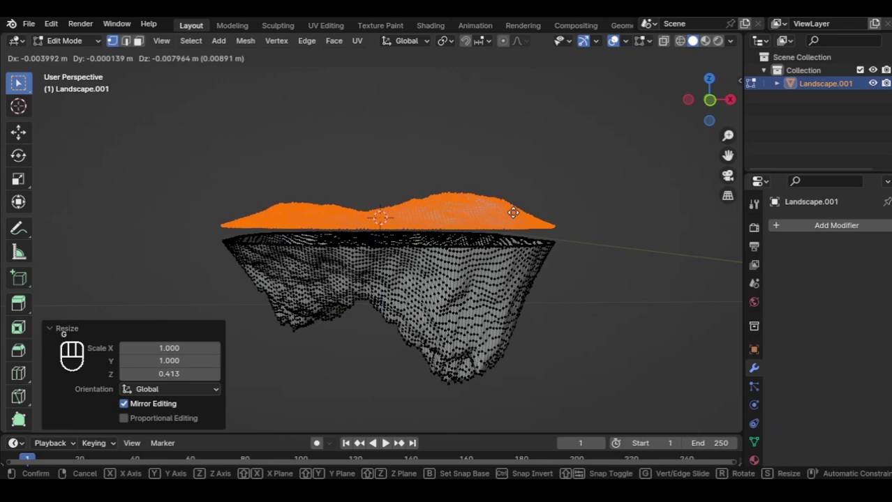
{"action": "key", "text": "z"}
{"action": "key", "text": "z"}
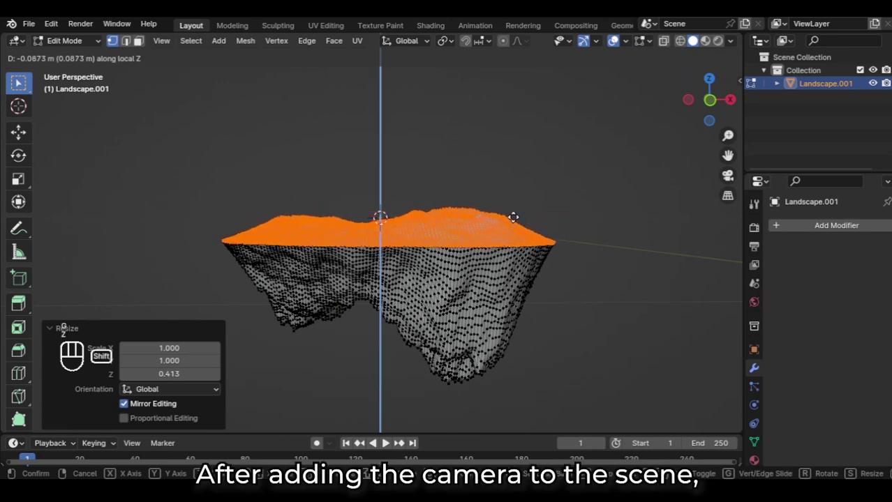
{"action": "key", "text": "shift+a"}
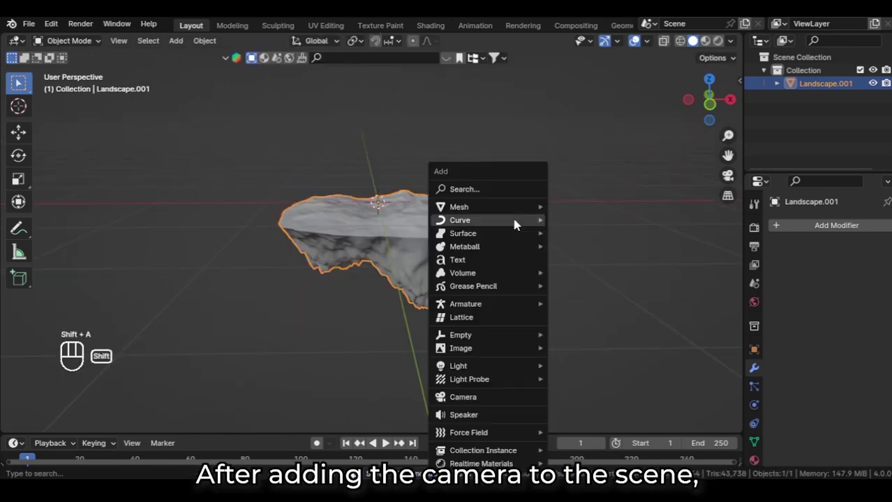
{"action": "left_click", "coordinate": [490, 397]}
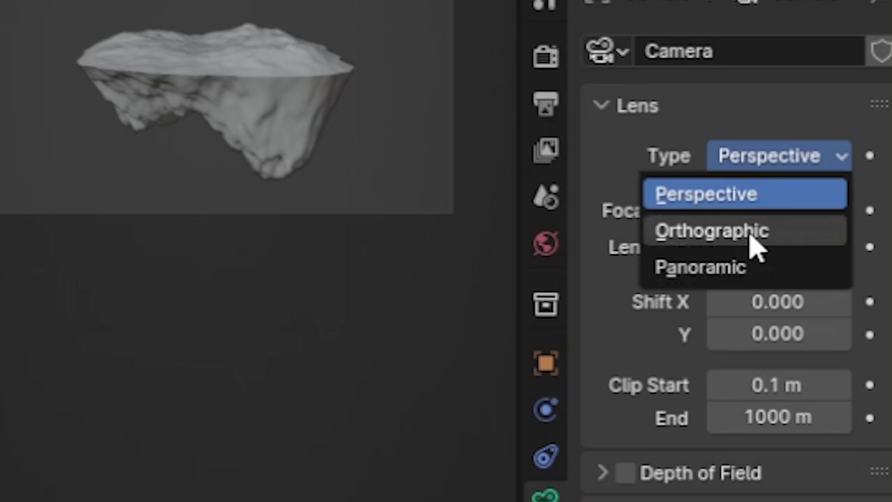
{"action": "left_click", "coordinate": [757, 244]}
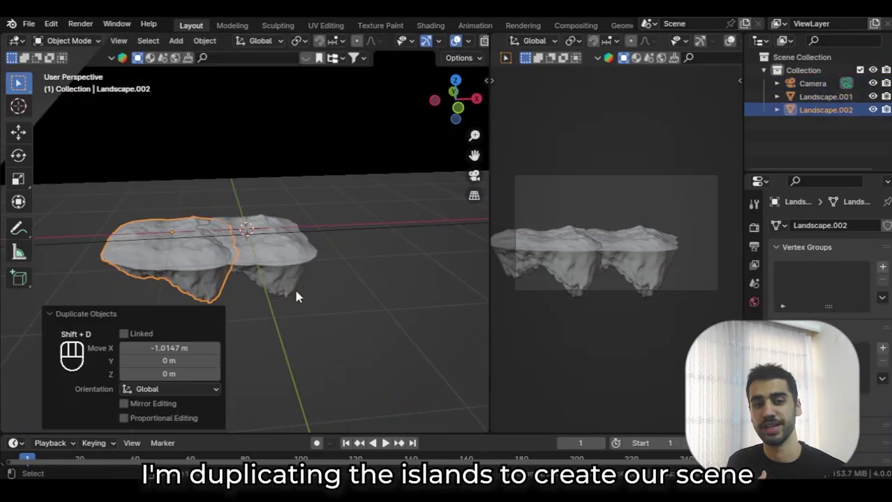
- Place island copies Landscape.002 and Landscape.003 around the scene and save as db island tutorial.blend
{"action": "key", "text": "g"}
{"action": "key", "text": "y"}
{"action": "key", "text": "y"}
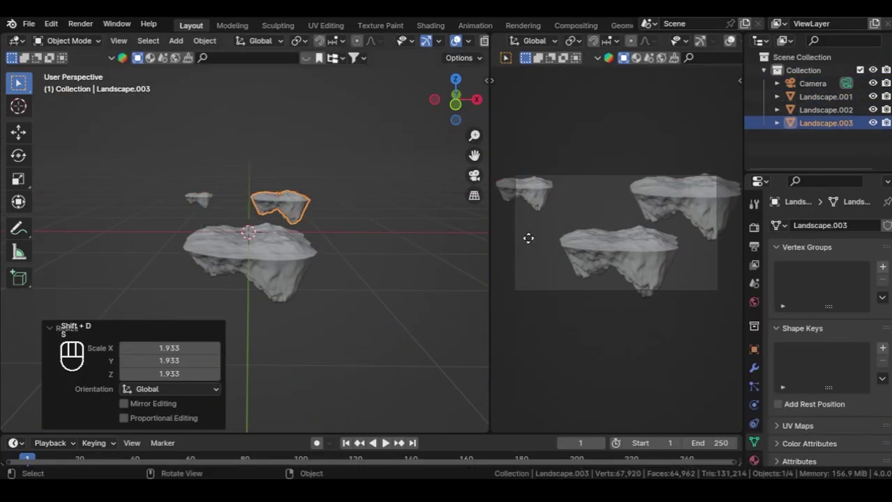
{"action": "key", "text": "g"}
{"action": "key", "text": "z"}
{"action": "left_click", "coordinate": [528, 251]}
{"action": "key", "text": "g"}
{"action": "key", "text": "x"}
{"action": "left_click", "coordinate": [300, 233]}
{"action": "key", "text": "g"}
{"action": "key", "text": "y"}
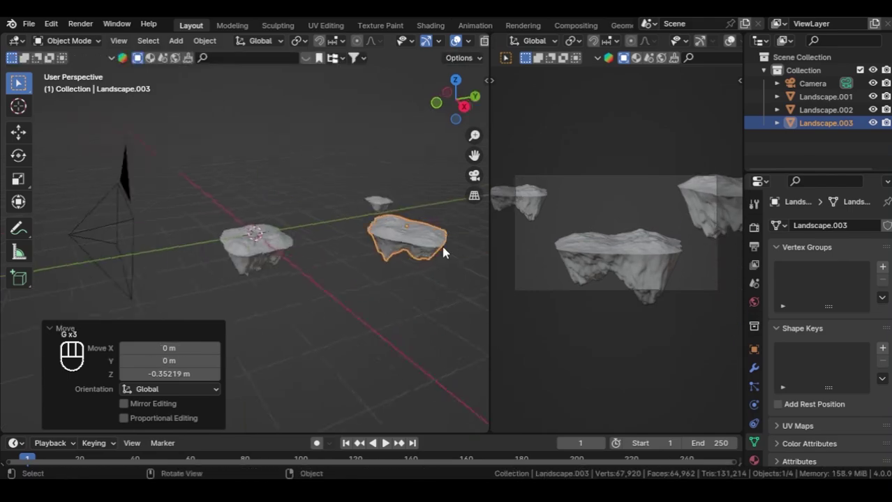
{"action": "middle_click_drag", "start_coordinate": [442, 253], "coordinate": [489, 241]}
{"action": "key", "text": "ctrl+s"}
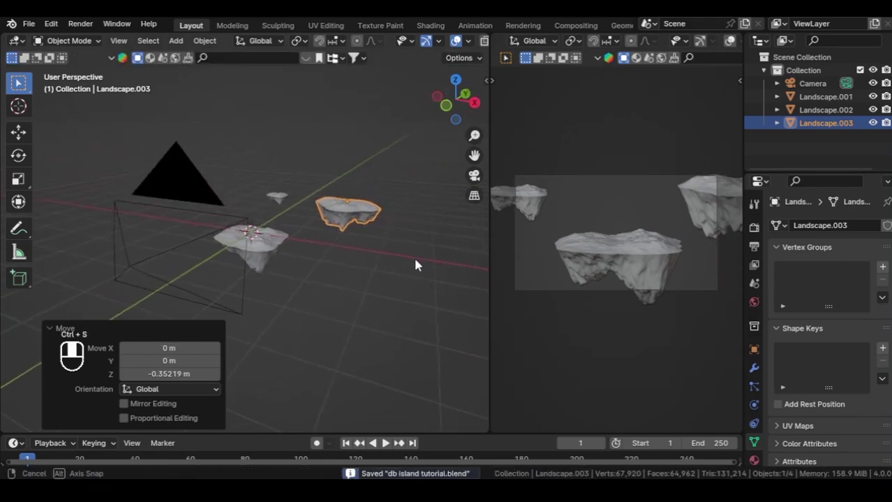
{"action": "key", "text": "shift+a"}
- Add a cube above the island and extrude one of its side faces outward
{"action": "mouse_move", "coordinate": [273, 208]}
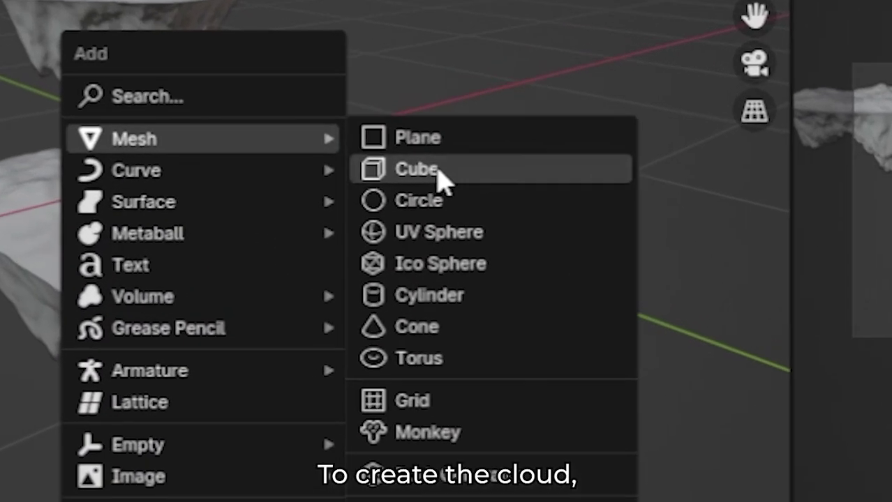
{"action": "left_click", "coordinate": [416, 170]}
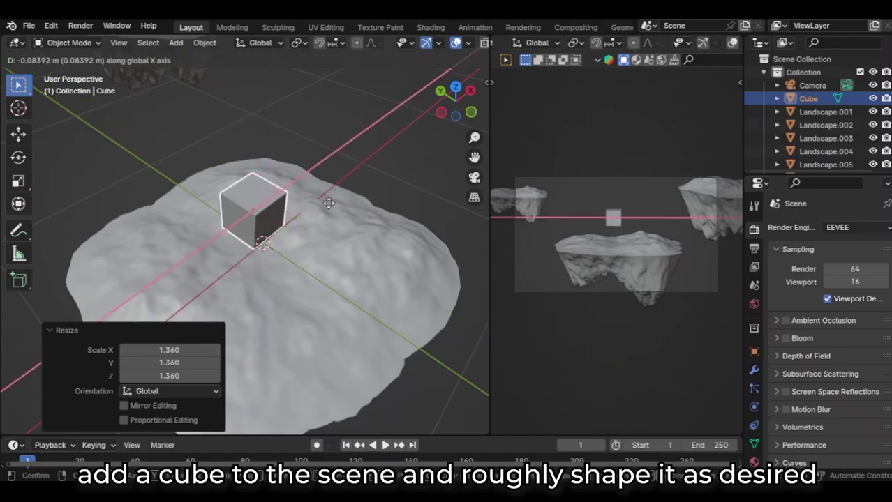
{"action": "left_click", "coordinate": [301, 224]}
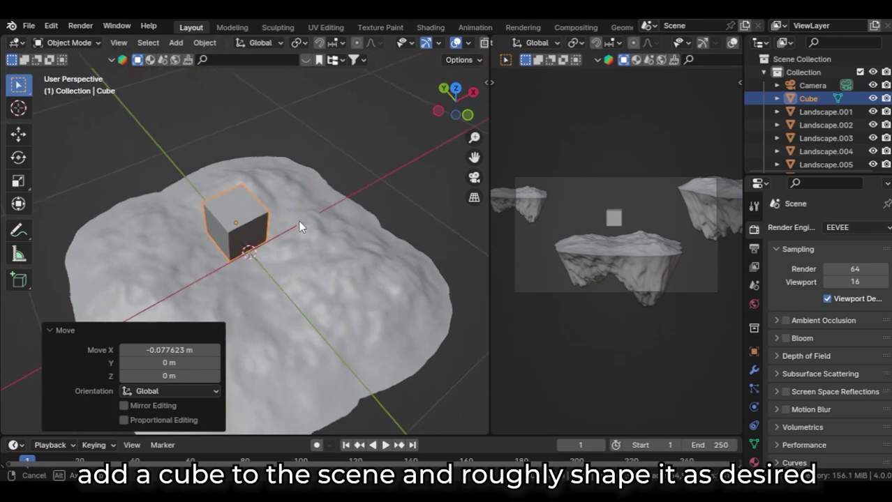
{"action": "key", "text": "Tab"}
{"action": "middle_click_drag", "start_coordinate": [301, 225], "coordinate": [290, 242]}
{"action": "left_click", "coordinate": [282, 236]}
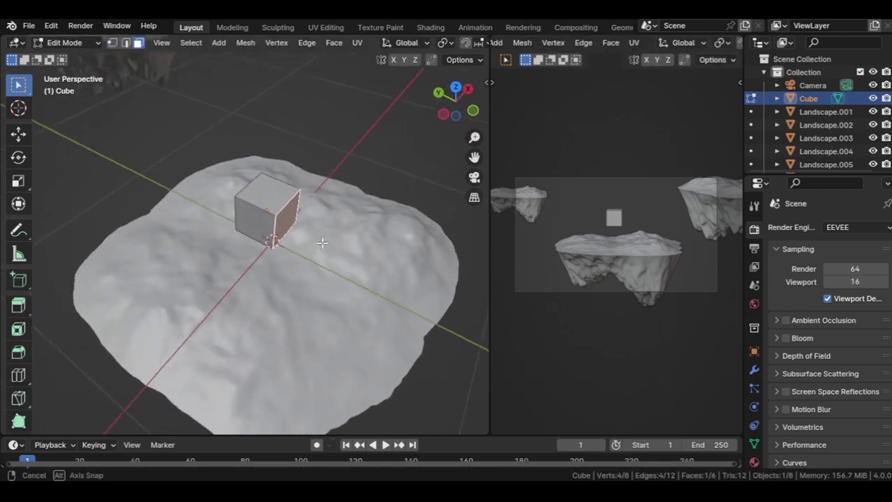
{"action": "key", "text": "e"}
{"action": "scroll", "coordinate": [356, 247], "scroll_direction": "up", "scroll_amount": 3}
{"action": "left_click", "coordinate": [334, 233]}
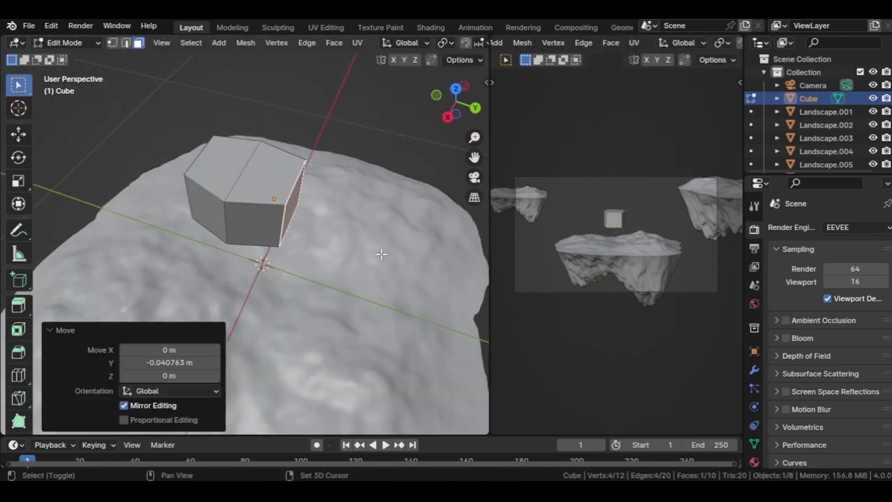
{"action": "key", "text": "ctrl+Tab"}
{"action": "left_click", "coordinate": [292, 235]}
{"action": "scroll", "coordinate": [527, 28], "scroll_direction": "down", "scroll_amount": 3}
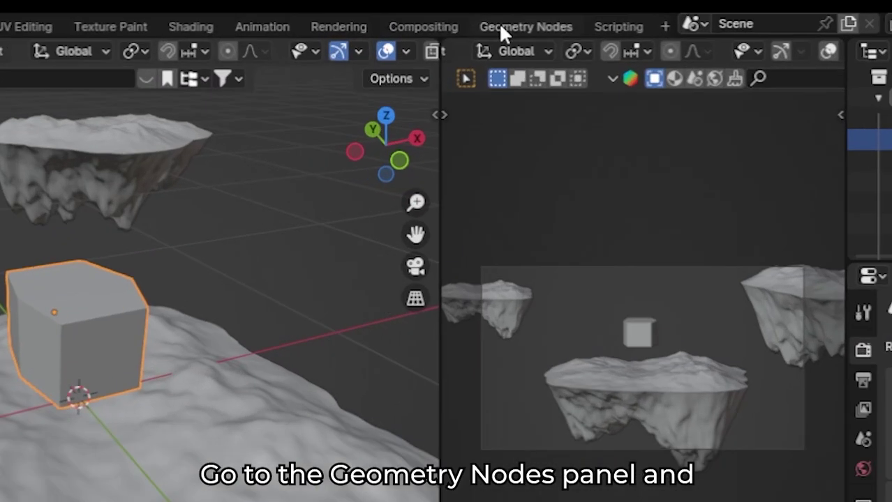
- Build a geometry node tree for the cube: Mesh to Volume, Realize Instances, Set Material
{"action": "left_click", "coordinate": [500, 28]}
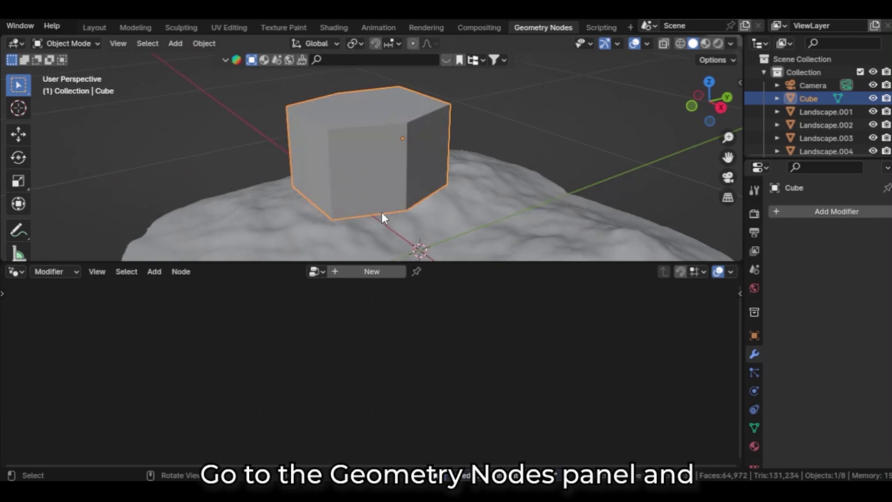
{"action": "left_click", "coordinate": [371, 272]}
{"action": "key", "text": "shift+a"}
{"action": "type", "text": "mes"}
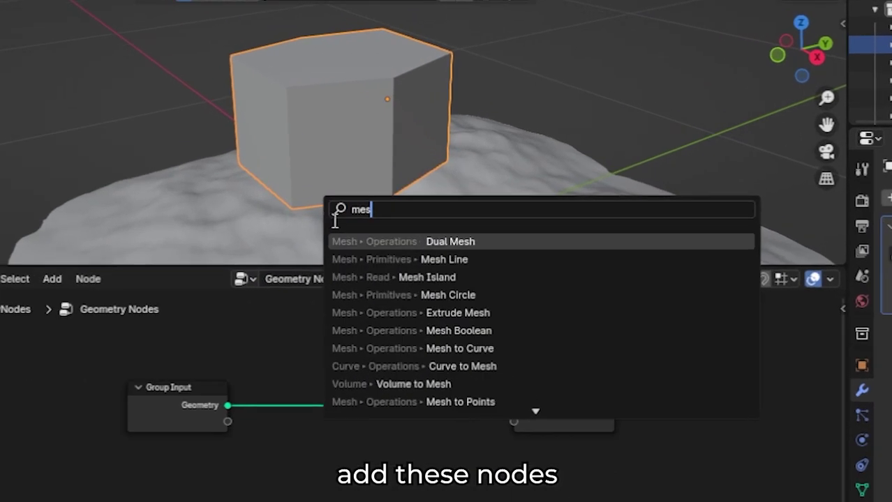
{"action": "type", "text": "h to"}
{"action": "left_click", "coordinate": [436, 275]}
{"action": "left_click", "coordinate": [126, 362]}
{"action": "key", "text": "shift+a"}
{"action": "type", "text": "rea"}
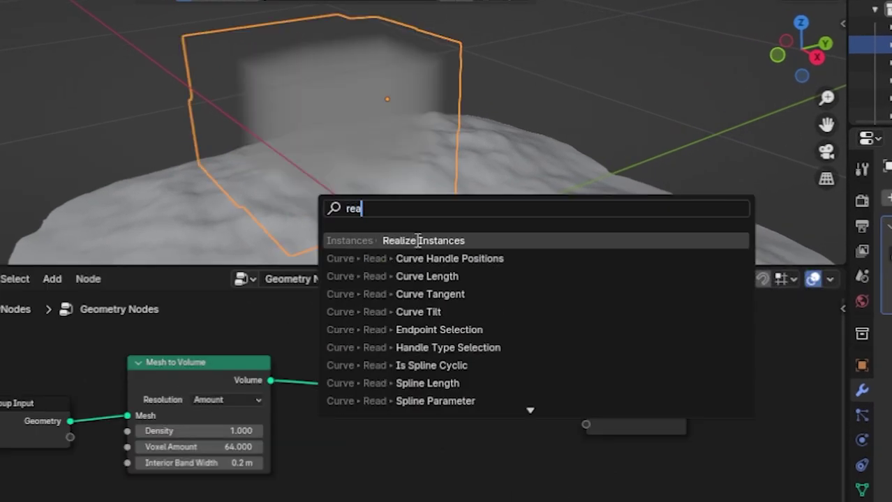
{"action": "left_click", "coordinate": [433, 242]}
{"action": "left_click", "coordinate": [344, 362]}
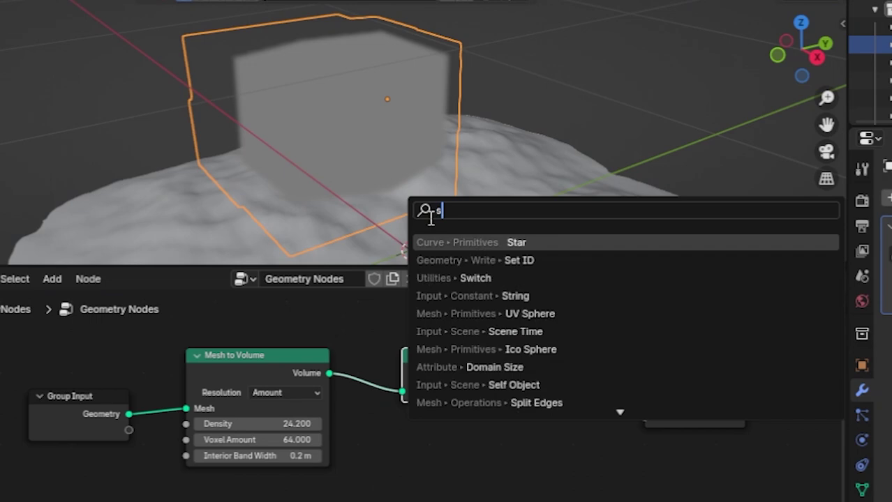
{"action": "type", "text": "et"}
{"action": "left_click", "coordinate": [501, 258]}
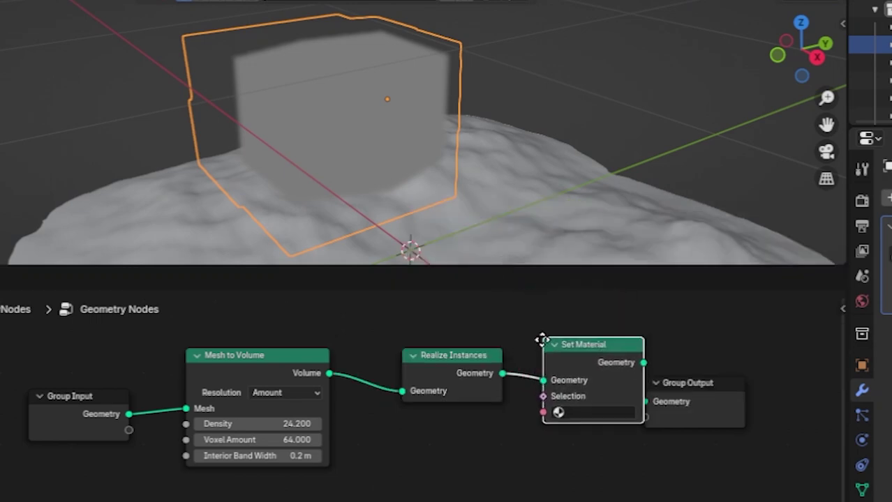
{"action": "left_click", "coordinate": [554, 341]}
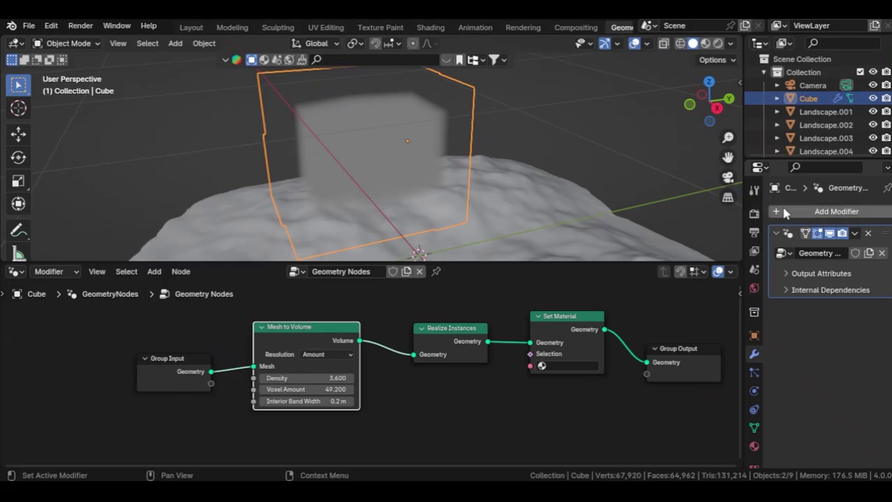
- Add a Subdivision Surface modifier above the Geometry Nodes modifier
{"action": "left_click", "coordinate": [784, 213]}
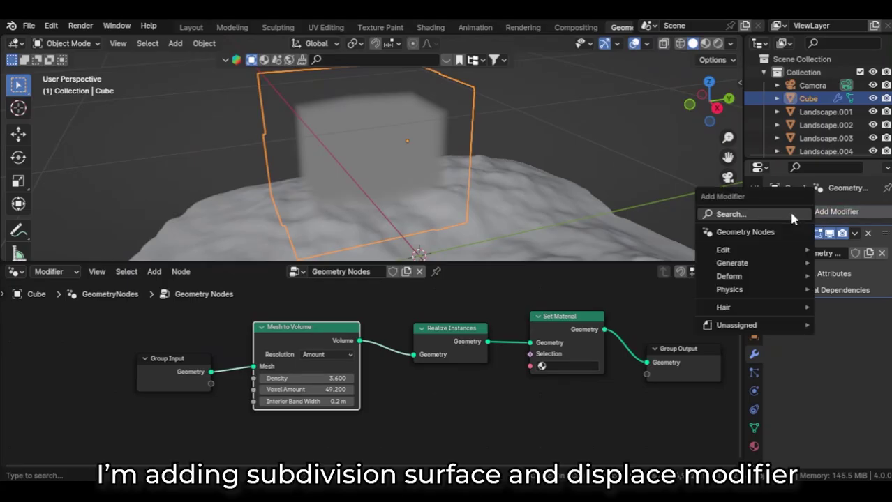
{"action": "left_click", "coordinate": [790, 211]}
{"action": "type", "text": "s"}
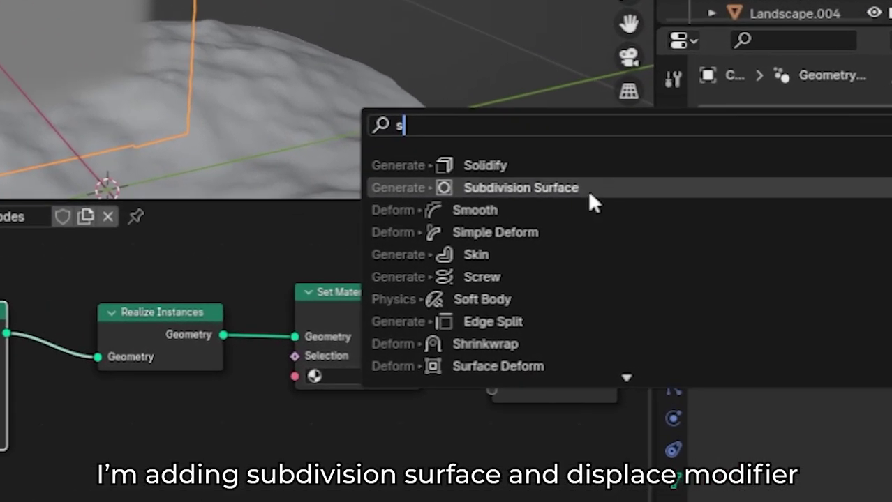
{"action": "left_click", "coordinate": [587, 190]}
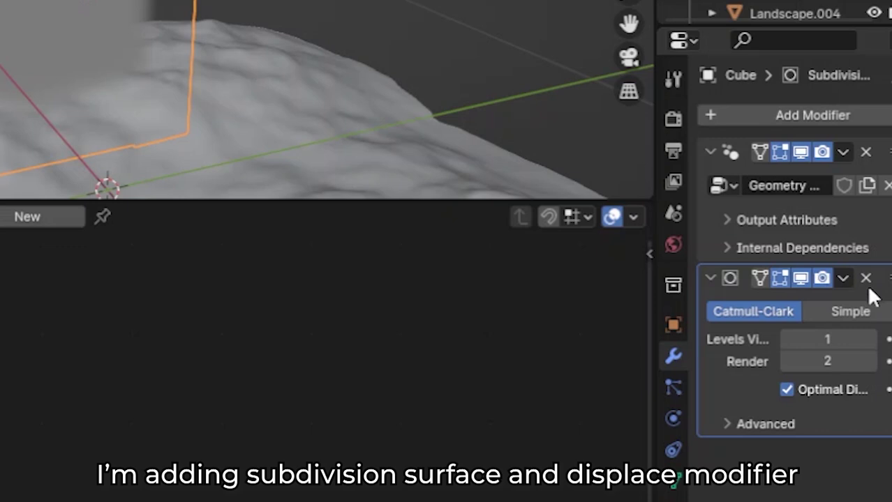
{"action": "left_click_drag", "start_coordinate": [884, 278], "coordinate": [884, 150]}
- Add a Displace modifier with a slightly enlarged Clouds texture, then create a new material
{"action": "key", "text": "shift+a"}
{"action": "type", "text": "d"}
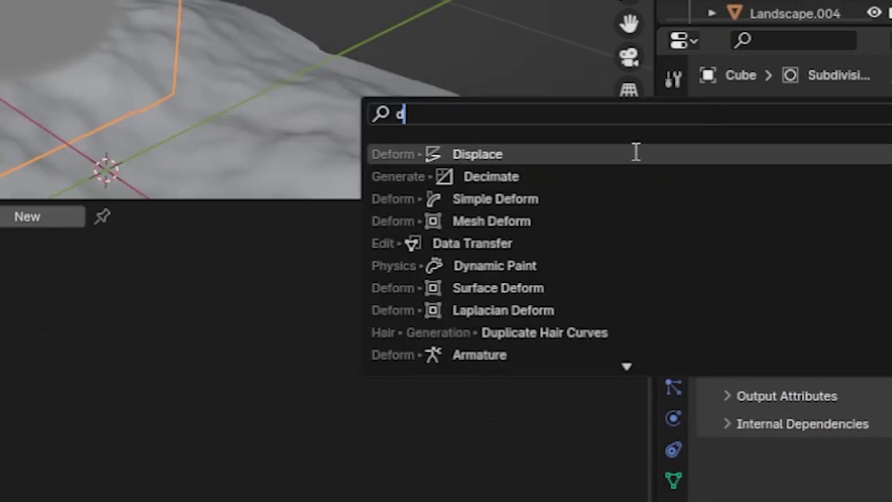
{"action": "left_click", "coordinate": [635, 152]}
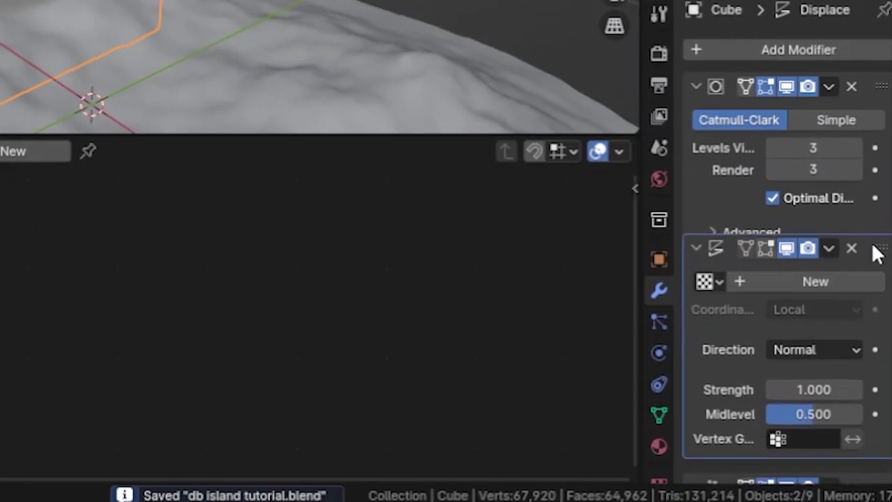
{"action": "left_click", "coordinate": [813, 44]}
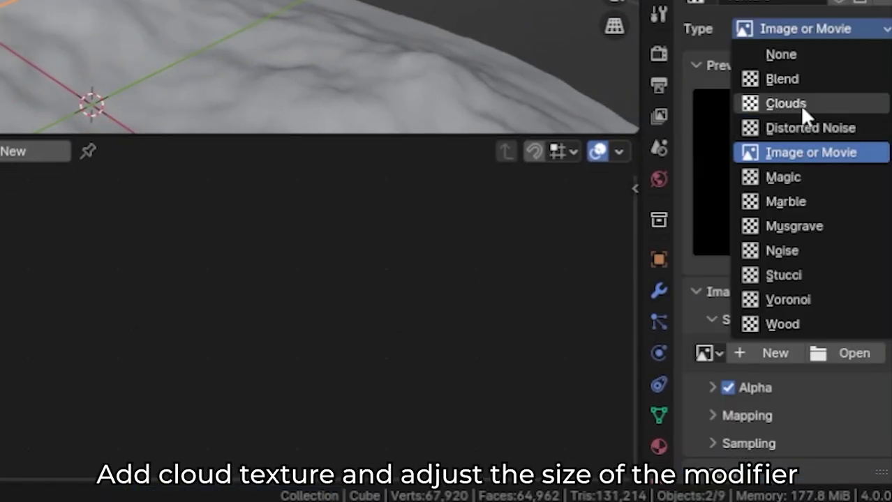
{"action": "left_click", "coordinate": [800, 105]}
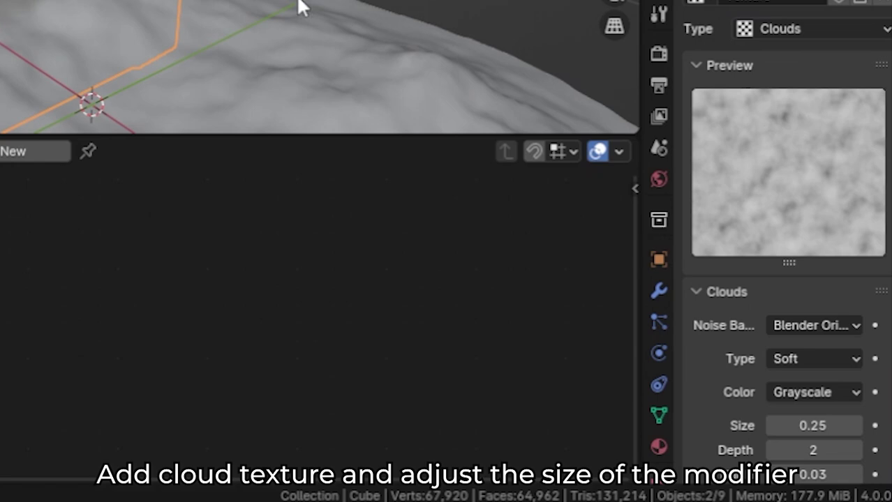
{"action": "left_click_drag", "start_coordinate": [821, 396], "coordinate": [835, 398]}
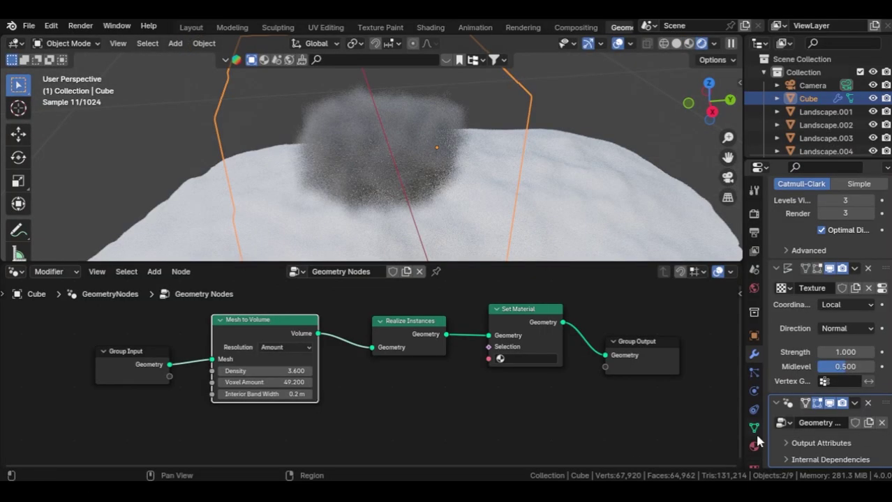
{"action": "left_click", "coordinate": [755, 432]}
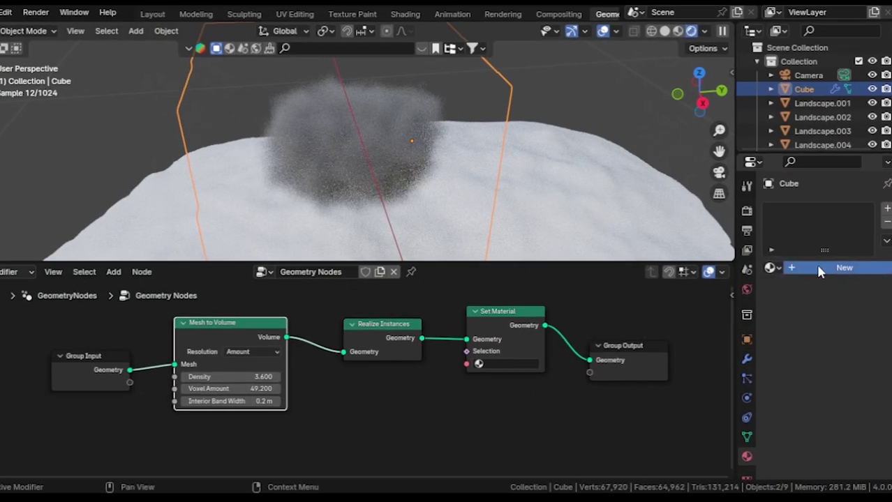
{"action": "left_click", "coordinate": [820, 269]}
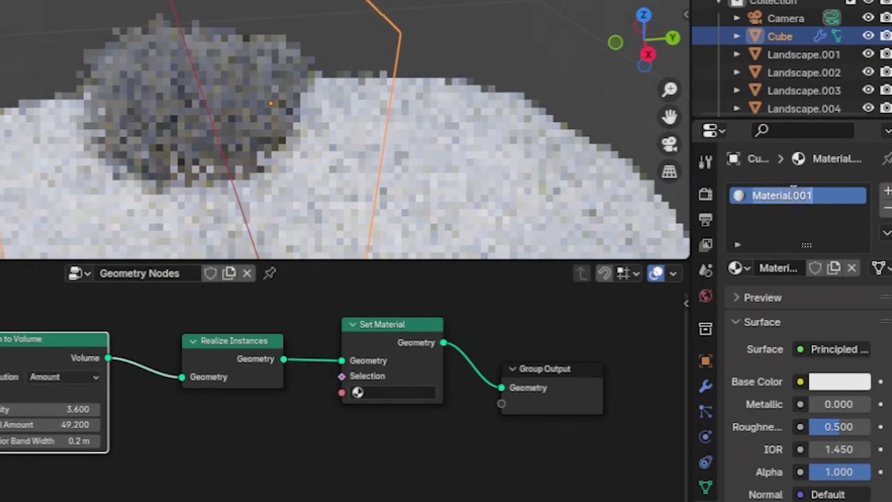
- Name the material 'cloud' and assign it in the Set Material node
{"action": "type", "text": "c"}
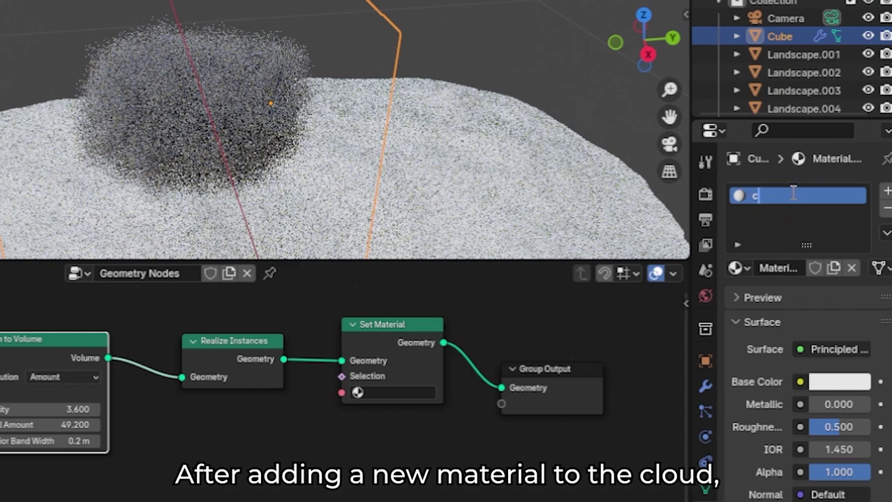
{"action": "type", "text": "loud"}
{"action": "key", "text": "Return"}
{"action": "left_click", "coordinate": [391, 393]}
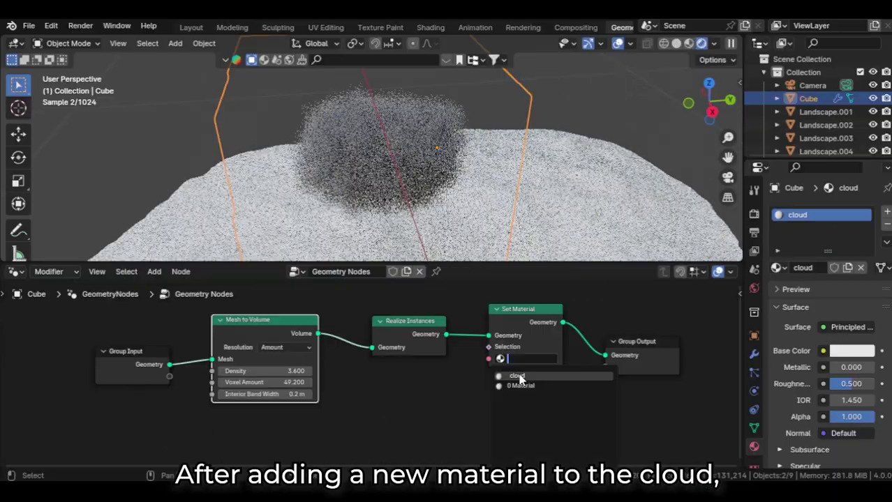
{"action": "left_click", "coordinate": [409, 421]}
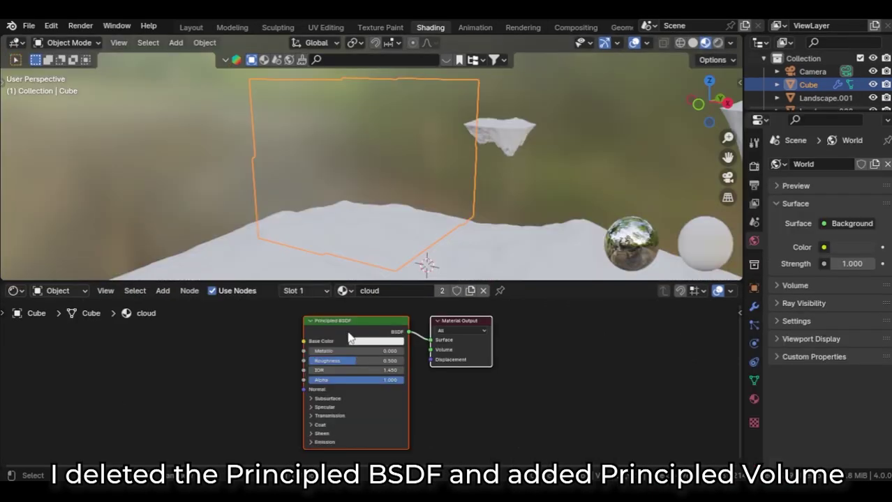
- Replace Principled BSDF with Principled Volume on the Volume output, colour value 0.747, higher density
{"action": "key", "text": "x"}
{"action": "key", "text": "shift+a"}
{"action": "left_click", "coordinate": [331, 314]}
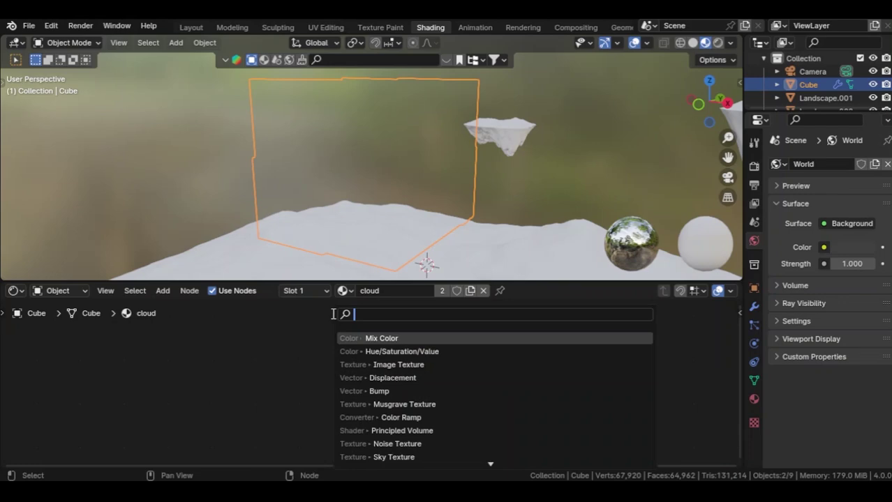
{"action": "type", "text": "pr"}
{"action": "left_click", "coordinate": [371, 348]}
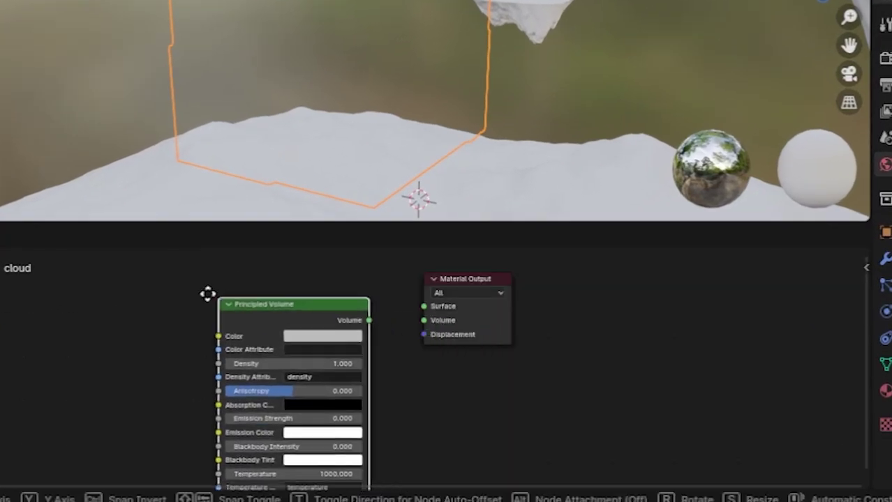
{"action": "left_click", "coordinate": [229, 323]}
{"action": "left_click_drag", "start_coordinate": [294, 312], "coordinate": [424, 320]}
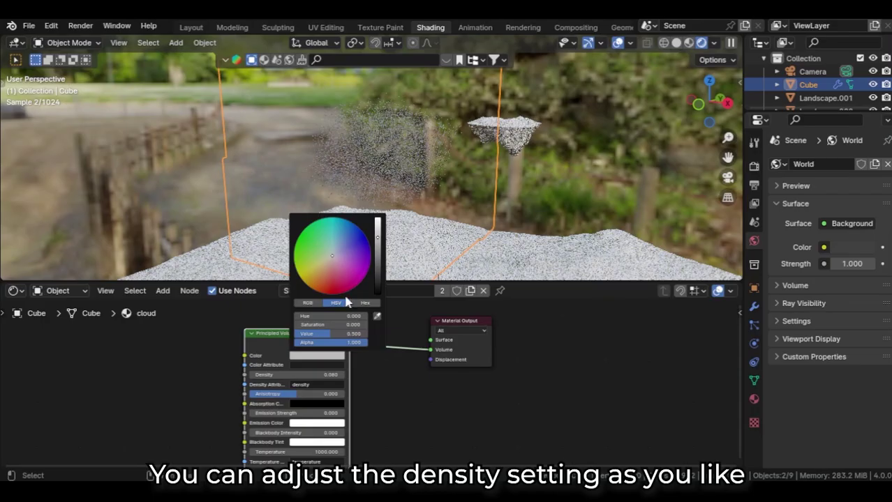
{"action": "left_click_drag", "start_coordinate": [377, 252], "coordinate": [381, 230]}
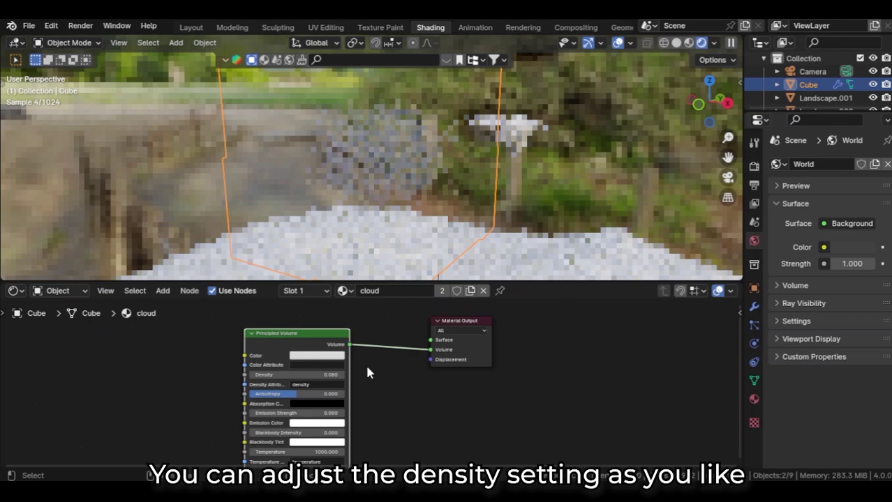
{"action": "left_click_drag", "start_coordinate": [306, 376], "coordinate": [336, 375]}
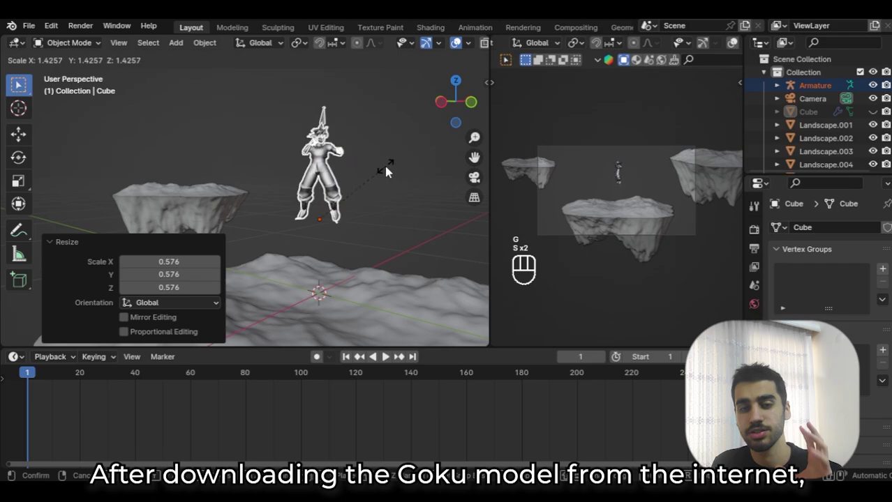
- Shrink Goku and rotate the LeftLeg bone on Z into a sitting pose
{"action": "left_click", "coordinate": [386, 170]}
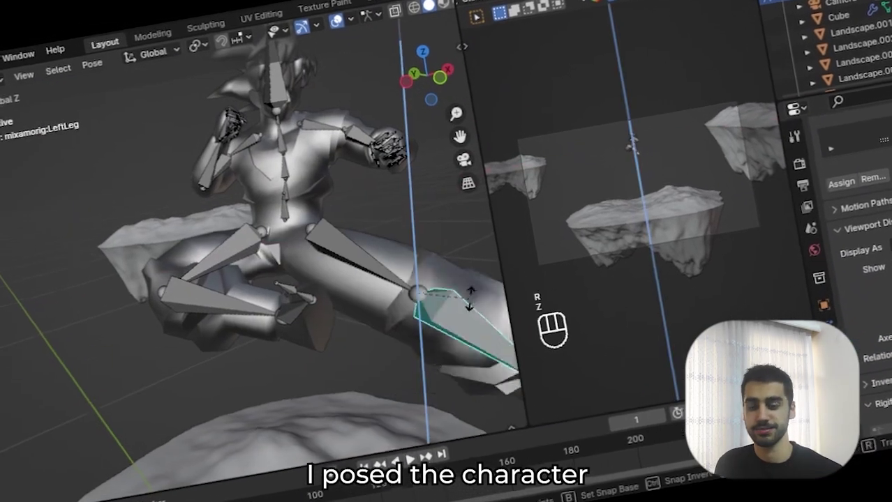
{"action": "key", "text": "r"}
{"action": "key", "text": "z"}
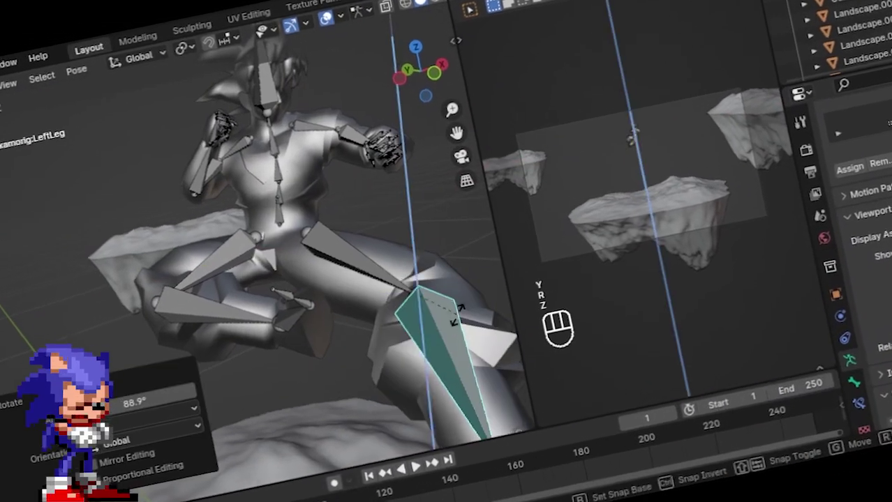
{"action": "middle_click_drag", "start_coordinate": [424, 281], "coordinate": [334, 303]}
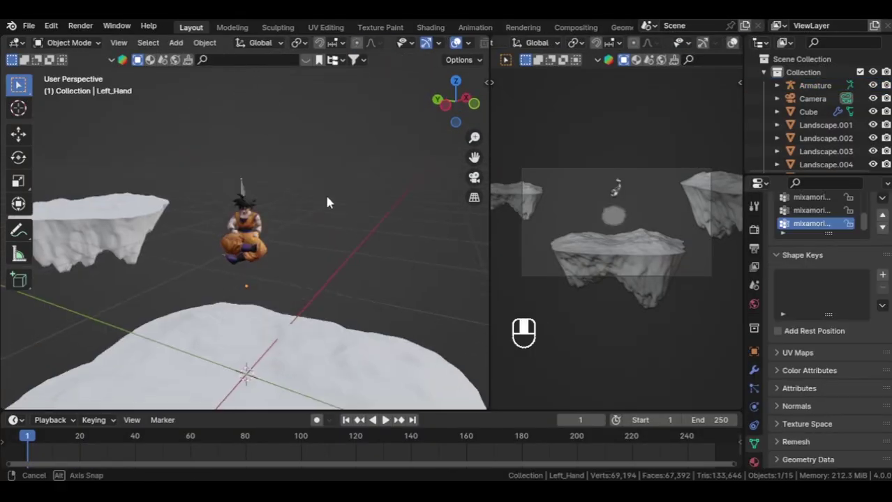
- Box-select all parts of Goku and move him vertically onto the cloud
{"action": "middle_click_drag", "start_coordinate": [326, 202], "coordinate": [284, 195]}
{"action": "left_click_drag", "start_coordinate": [285, 195], "coordinate": [221, 261]}
{"action": "key", "text": "g"}
{"action": "key", "text": "z"}
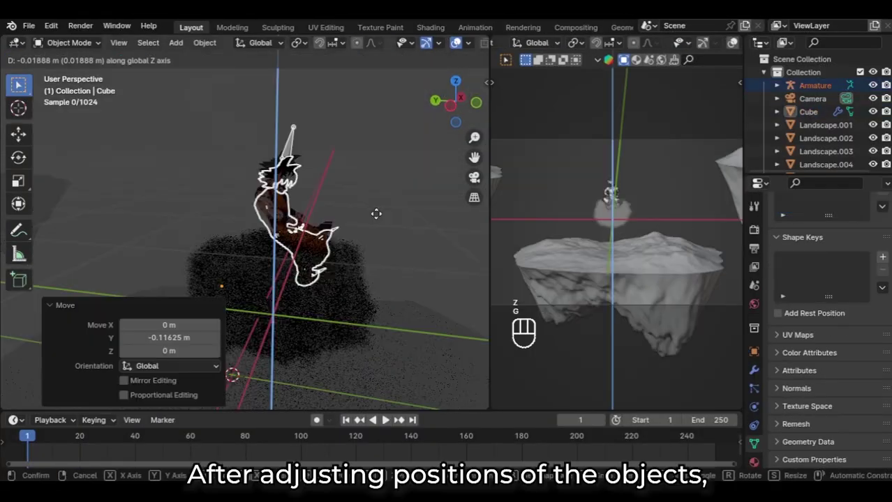
- Set Goku on the cloud and add the sky photo as an image plane behind the islands
{"action": "left_click", "coordinate": [386, 153]}
{"action": "key", "text": "shift+a"}
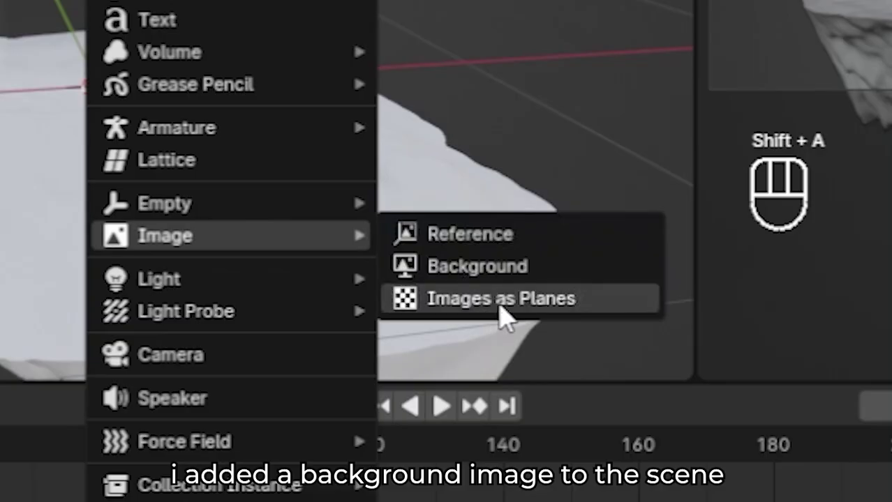
{"action": "left_click", "coordinate": [412, 372]}
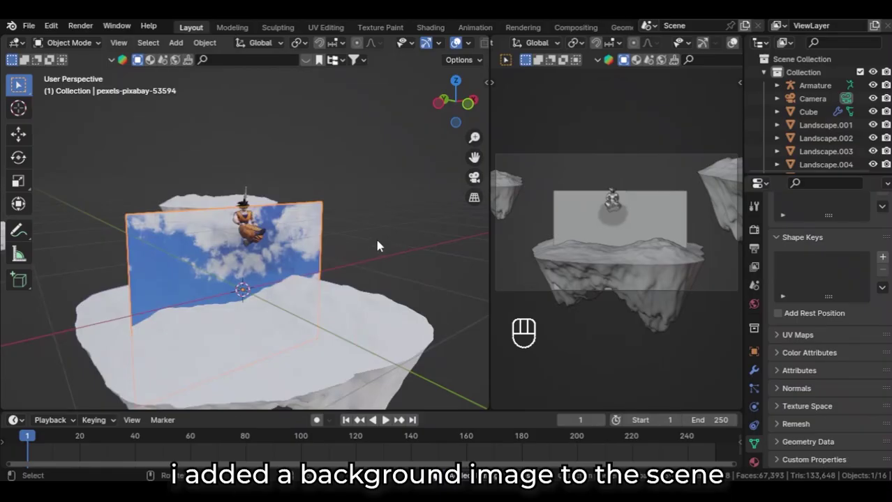
{"action": "key", "text": "s"}
{"action": "left_click", "coordinate": [309, 252]}
{"action": "key", "text": "s"}
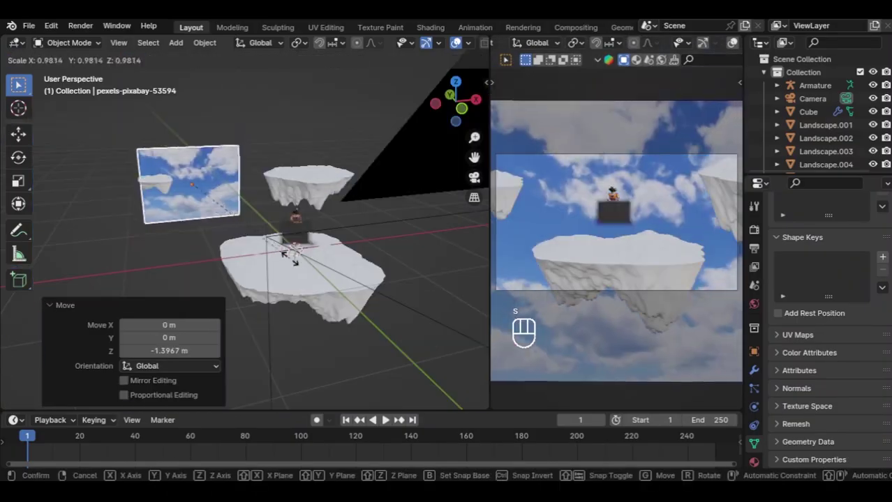
{"action": "left_click", "coordinate": [386, 255]}
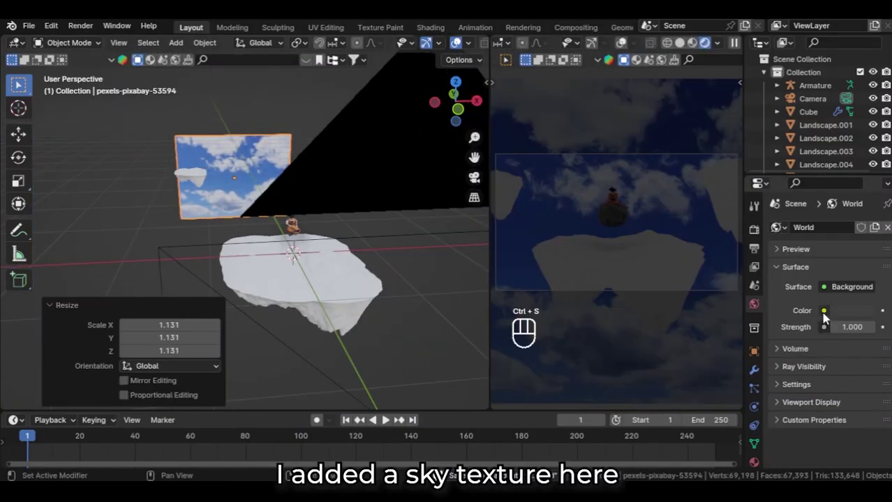
- Use a Sky Texture for the world, set film exposure to 0.38, and link photo colour to emission
{"action": "left_click", "coordinate": [856, 311]}
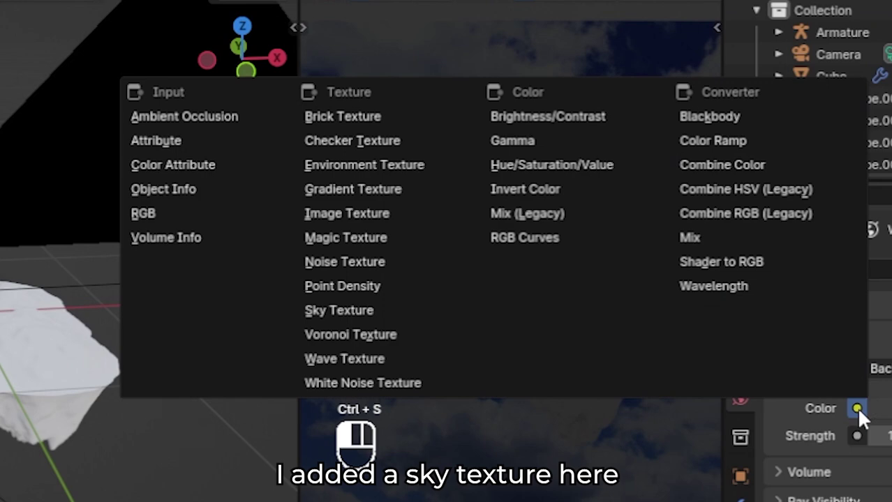
{"action": "left_click", "coordinate": [361, 310]}
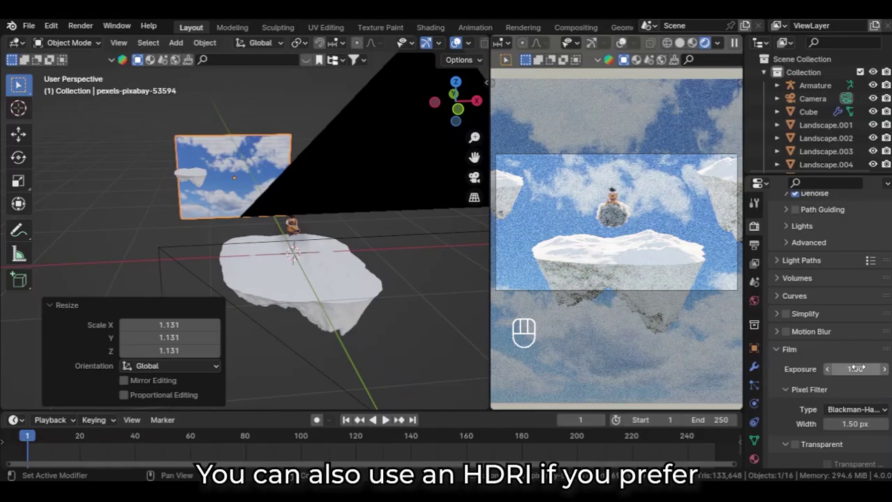
{"action": "left_click_drag", "start_coordinate": [856, 368], "coordinate": [846, 377]}
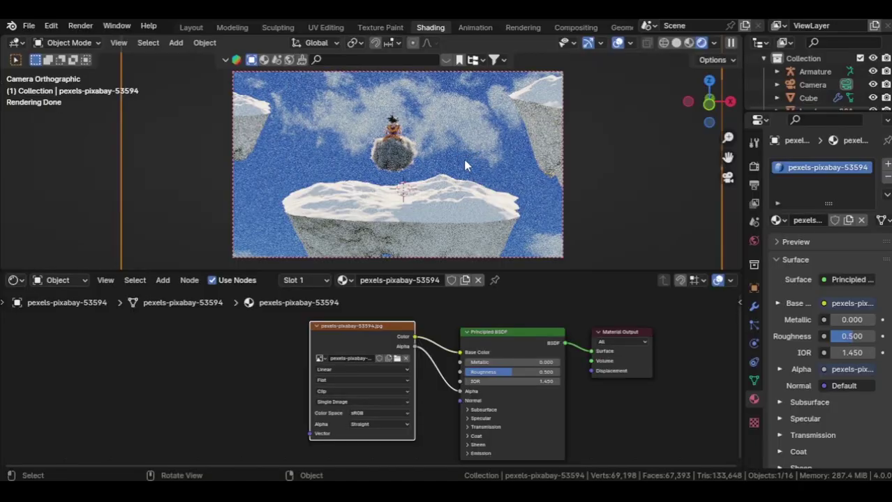
{"action": "left_click_drag", "start_coordinate": [414, 336], "coordinate": [434, 397]}
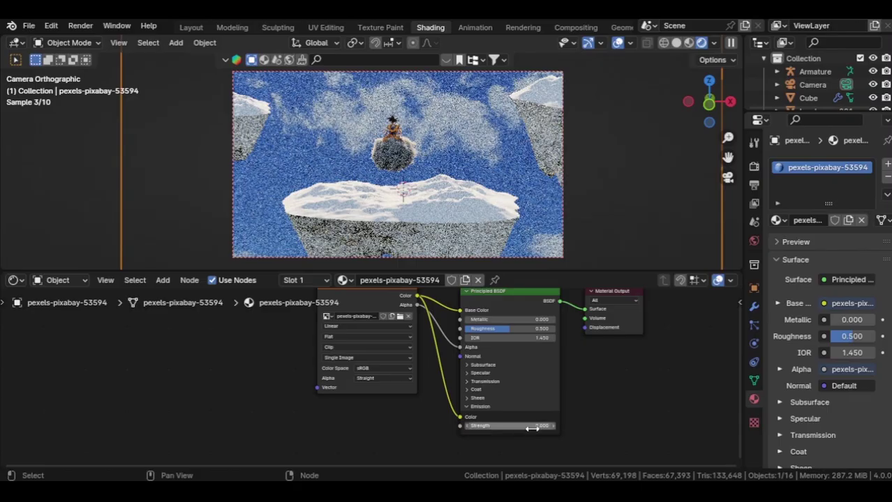
- Set the photo's emission strength to 0.1 and raise the world Sky Texture's Air to about 3.077
{"action": "left_click", "coordinate": [593, 496]}
{"action": "left_click", "coordinate": [41, 282]}
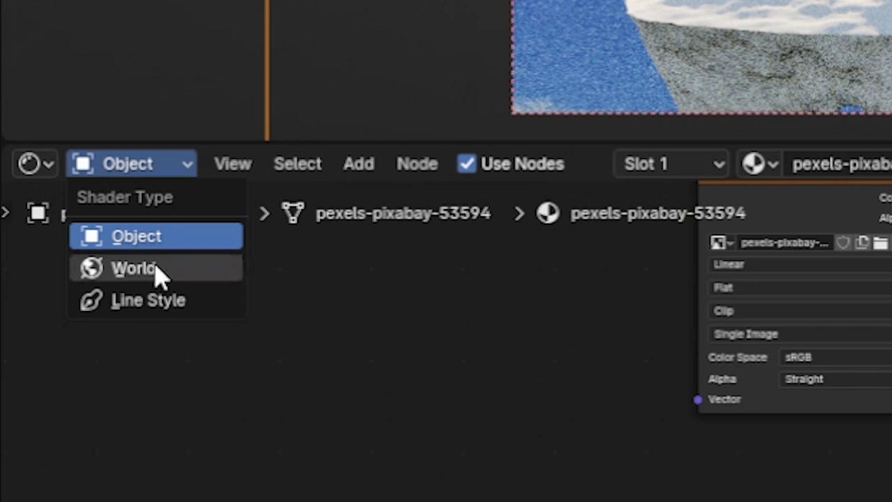
{"action": "left_click", "coordinate": [73, 331]}
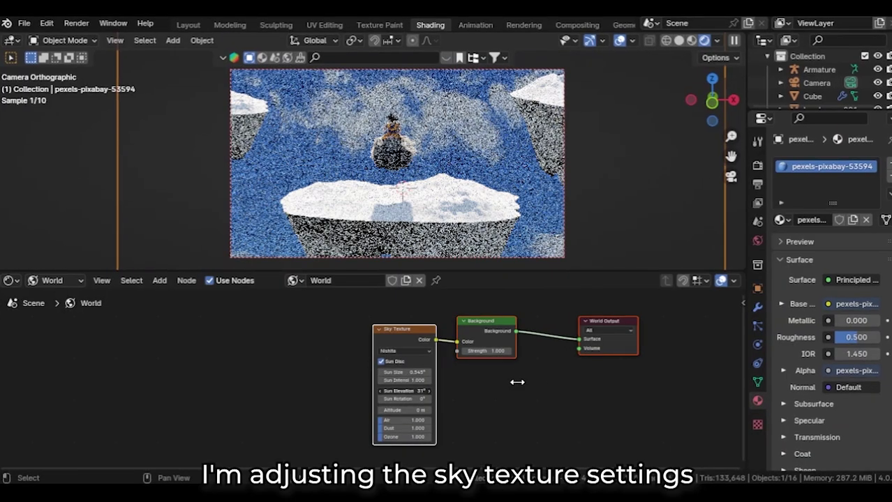
{"action": "left_click_drag", "start_coordinate": [406, 426], "coordinate": [506, 428]}
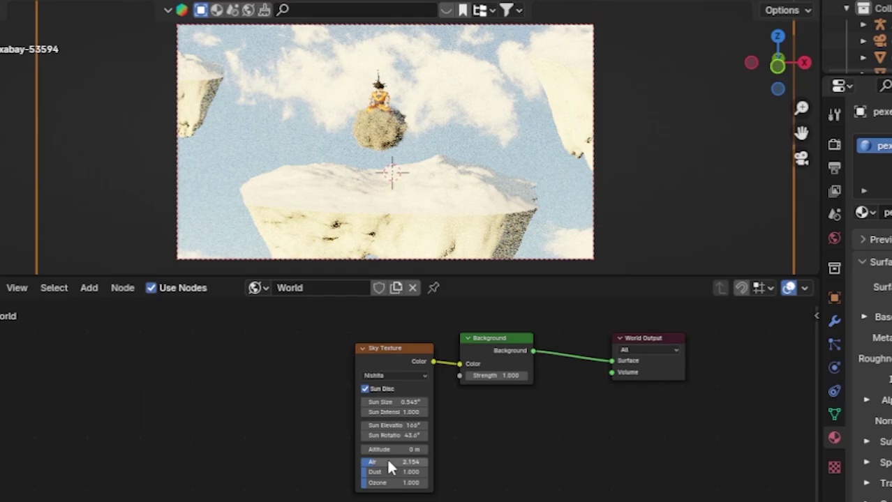
{"action": "left_click_drag", "start_coordinate": [386, 457], "coordinate": [474, 456]}
- Add a cube, enlarge it and stretch it along Y, and display it as bounds
{"action": "key", "text": "shift+a"}
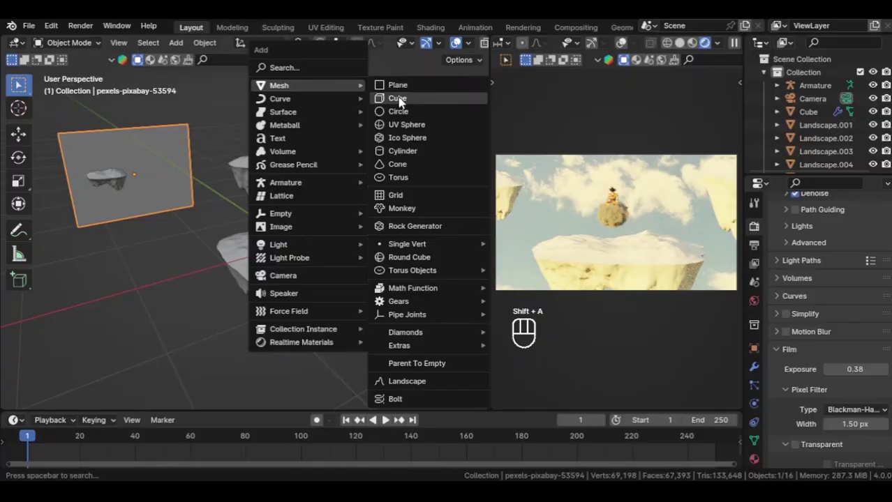
{"action": "left_click", "coordinate": [385, 96]}
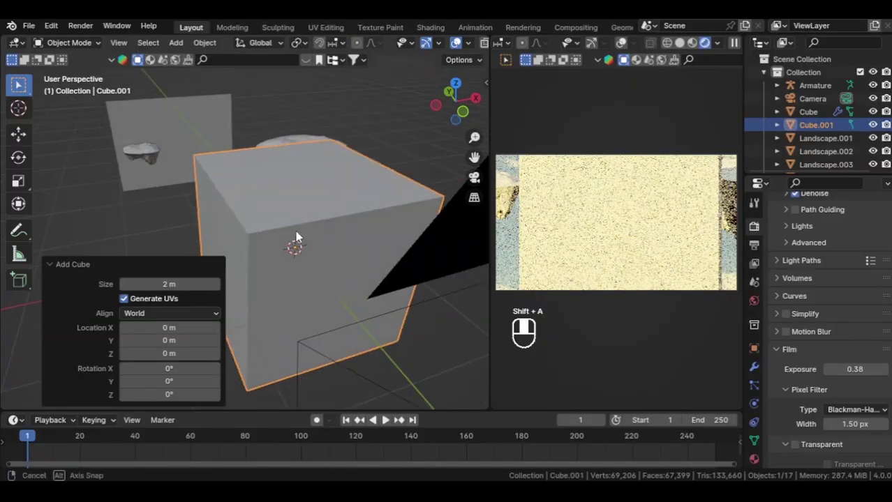
{"action": "scroll", "coordinate": [294, 240], "scroll_direction": "down", "scroll_amount": 2}
{"action": "key", "text": "s"}
{"action": "left_click", "coordinate": [440, 290]}
{"action": "key", "text": "s"}
{"action": "key", "text": "y"}
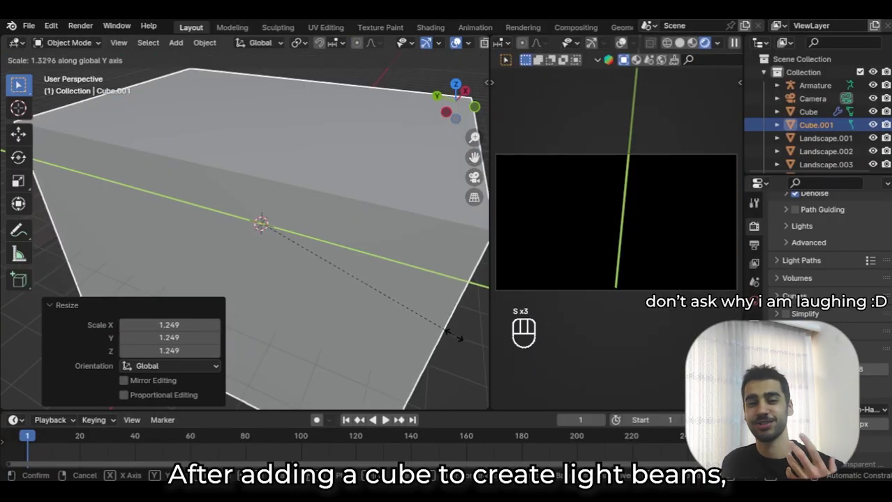
{"action": "left_click", "coordinate": [324, 272]}
{"action": "key", "text": "d"}
{"action": "left_click", "coordinate": [315, 281]}
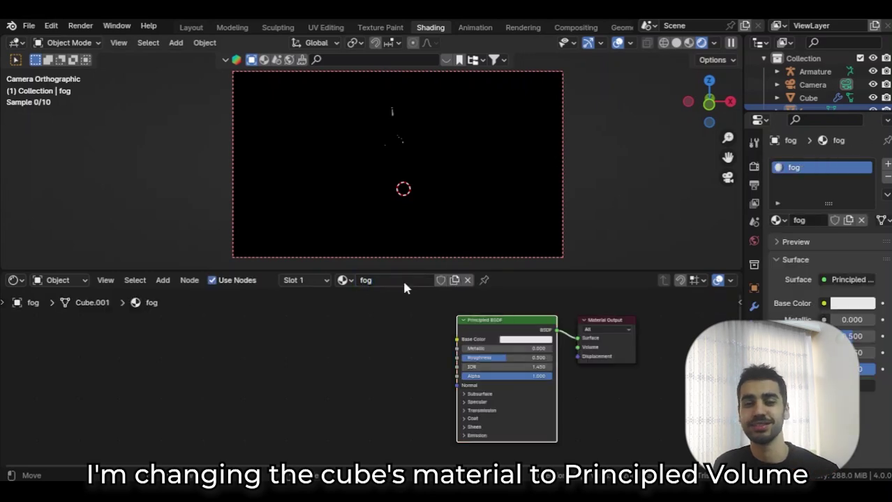
- Replace the cube's Principled BSDF with a Principled Volume at density 0.05
{"action": "left_click", "coordinate": [502, 322]}
{"action": "key", "text": "x"}
{"action": "key", "text": "shift+a"}
{"action": "left_click", "coordinate": [420, 316]}
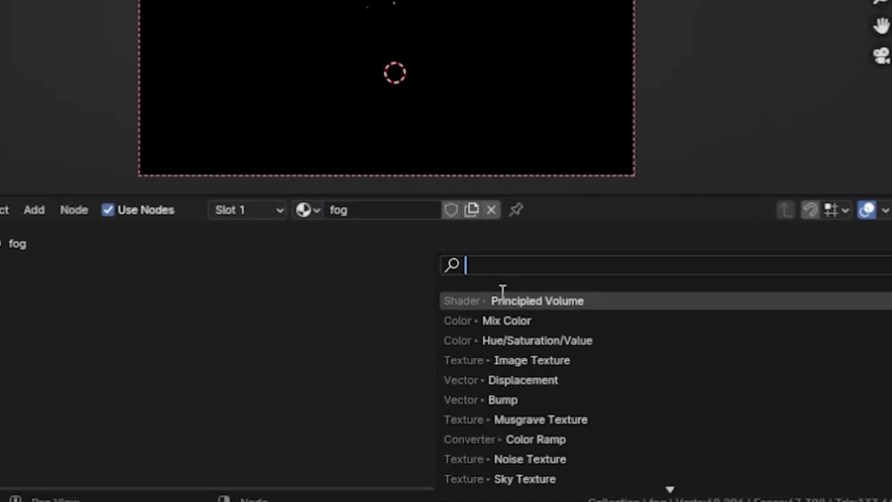
{"action": "left_click", "coordinate": [494, 307]}
{"action": "left_click", "coordinate": [319, 271]}
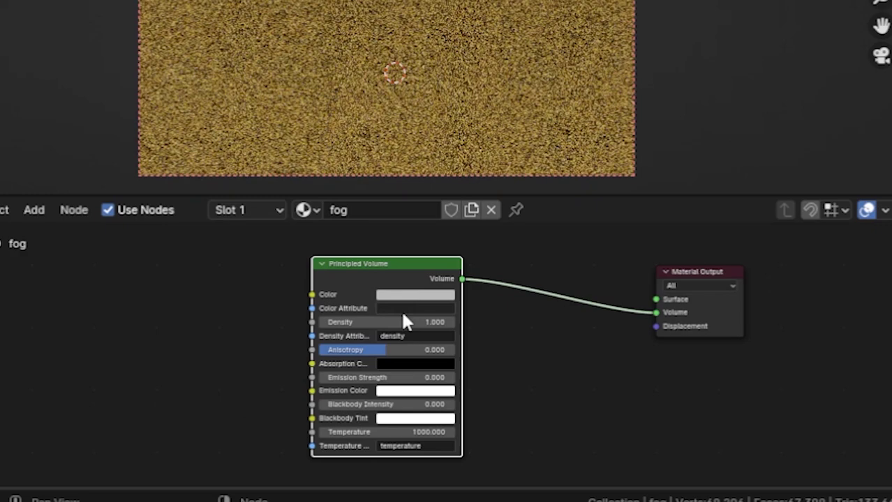
{"action": "left_click", "coordinate": [419, 321]}
{"action": "type", "text": "0.0"}
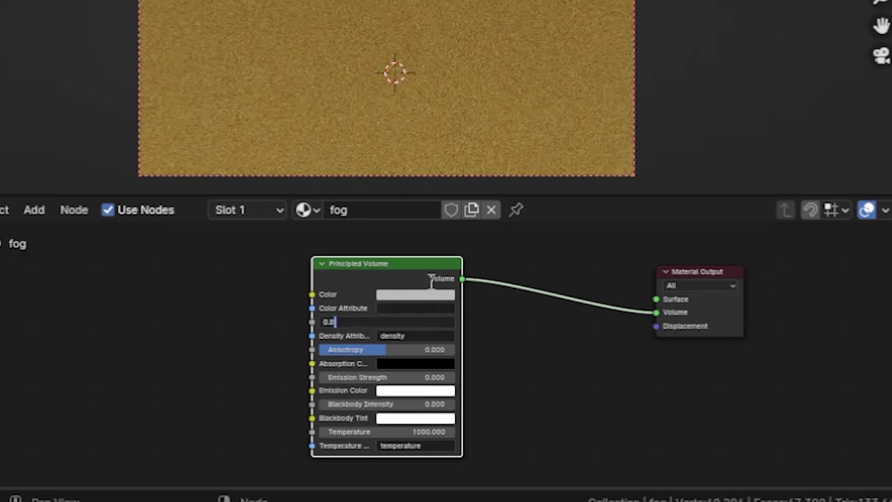
{"action": "type", "text": "5"}
{"action": "key", "text": "Return"}
- Drive the fog density with a Color Ramp, moving its black stop to thin the fog
{"action": "key", "text": "shift+a"}
{"action": "left_click", "coordinate": [277, 319]}
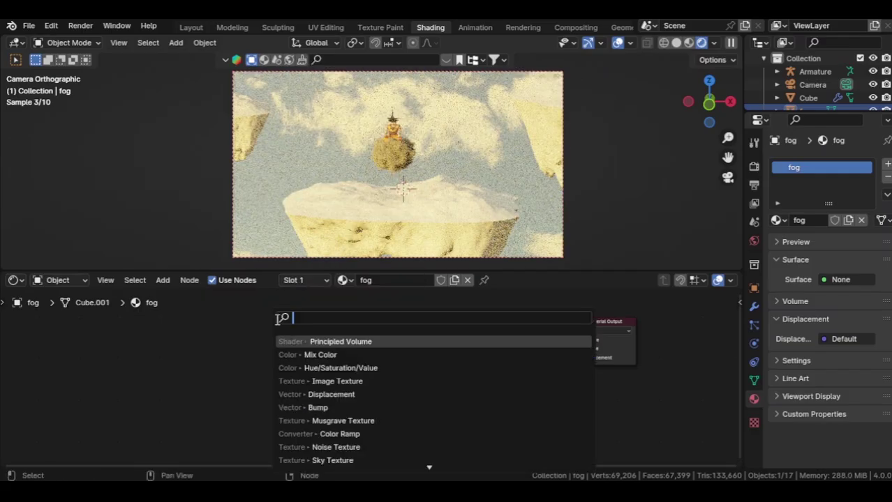
{"action": "type", "text": "c"}
{"action": "left_click", "coordinate": [292, 355]}
{"action": "left_click", "coordinate": [289, 344]}
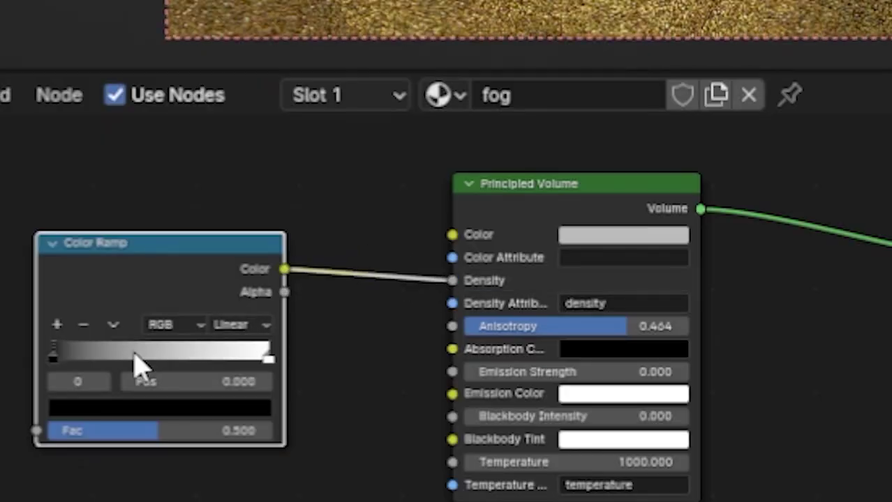
{"action": "left_click_drag", "start_coordinate": [139, 366], "coordinate": [90, 371]}
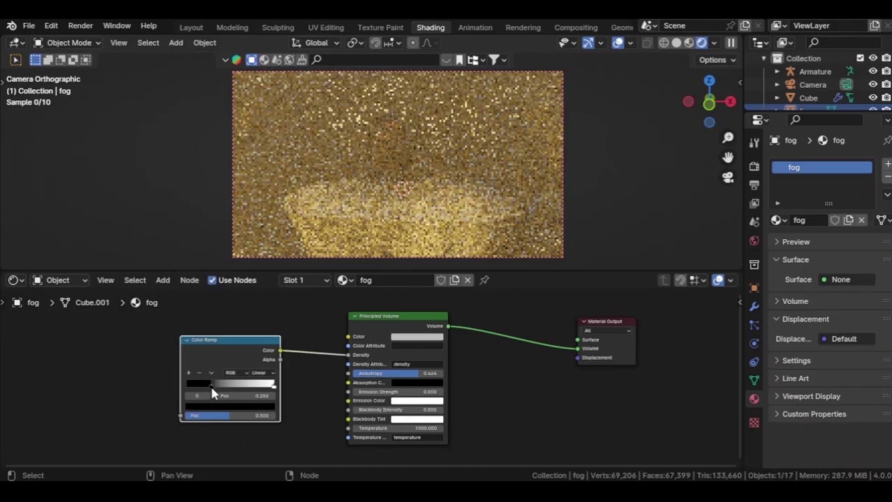
{"action": "left_click_drag", "start_coordinate": [213, 395], "coordinate": [234, 394]}
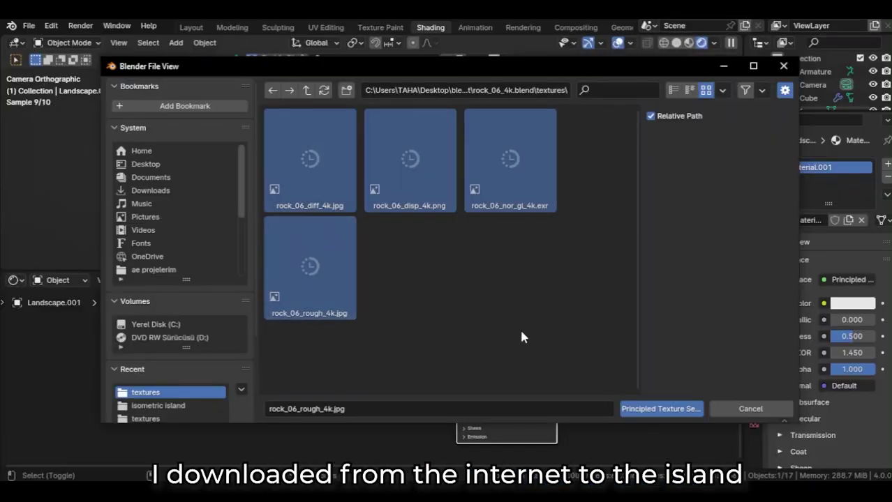
- Apply the rock textures to the island and set colour and roughness textures to Box projection
{"action": "left_click", "coordinate": [657, 406]}
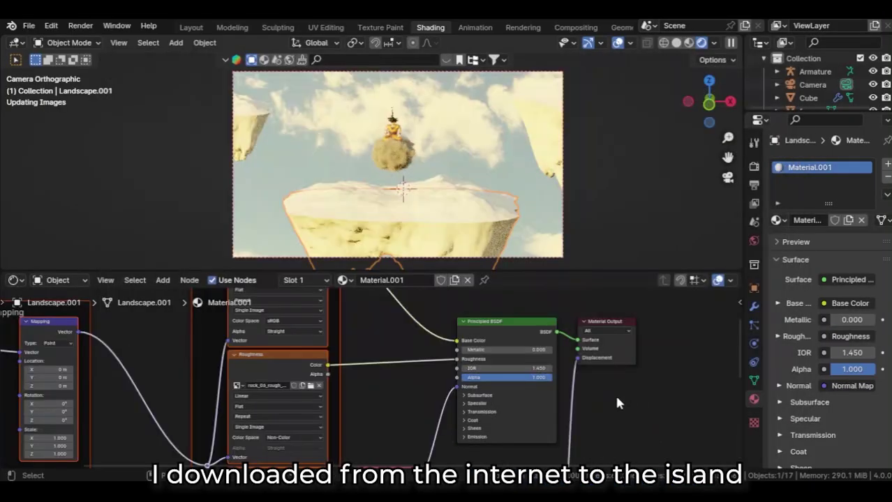
{"action": "scroll", "coordinate": [258, 357], "scroll_direction": "up", "scroll_amount": 5}
{"action": "left_click_drag", "start_coordinate": [290, 350], "coordinate": [291, 350]}
{"action": "middle_click_drag", "start_coordinate": [290, 350], "coordinate": [154, 407]}
{"action": "left_click", "coordinate": [441, 323]}
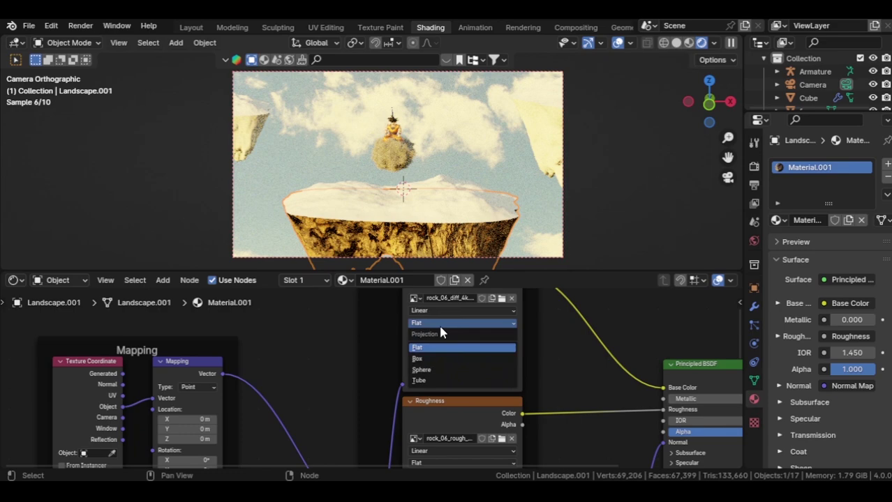
{"action": "left_click", "coordinate": [437, 364]}
{"action": "middle_click_drag", "start_coordinate": [461, 343], "coordinate": [450, 258]}
{"action": "left_click", "coordinate": [450, 379]}
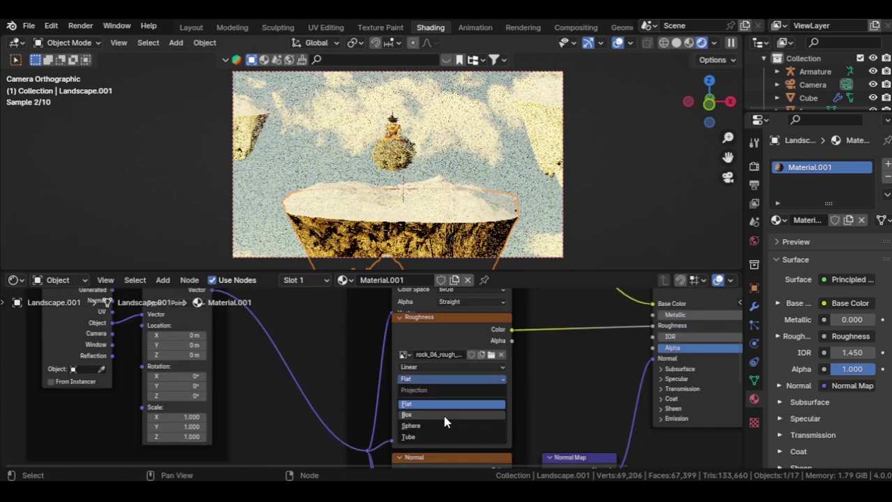
{"action": "left_click", "coordinate": [447, 413]}
- Set the normal and displacement textures to Box projection, with displacement blend 0.359
{"action": "middle_click_drag", "start_coordinate": [493, 411], "coordinate": [503, 252]}
{"action": "left_click", "coordinate": [460, 360]}
{"action": "left_click", "coordinate": [450, 393]}
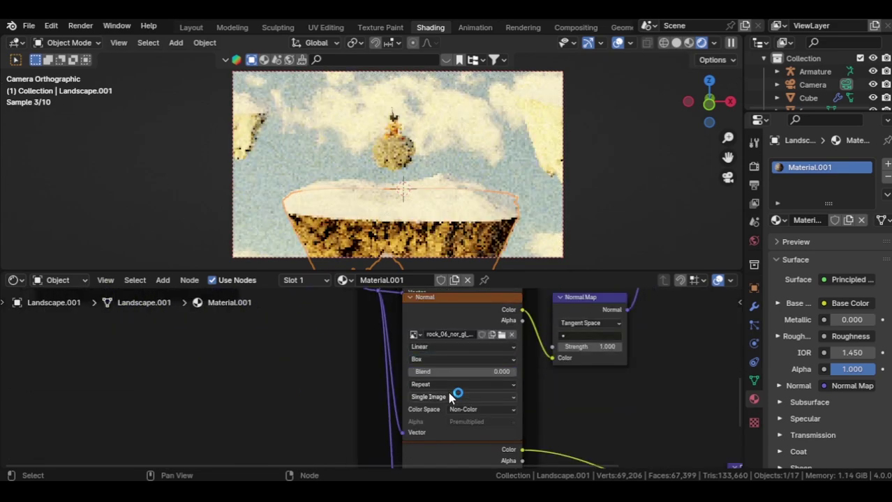
{"action": "left_click_drag", "start_coordinate": [460, 371], "coordinate": [472, 377]}
{"action": "middle_click_drag", "start_coordinate": [549, 382], "coordinate": [558, 231]}
{"action": "left_click", "coordinate": [460, 348]}
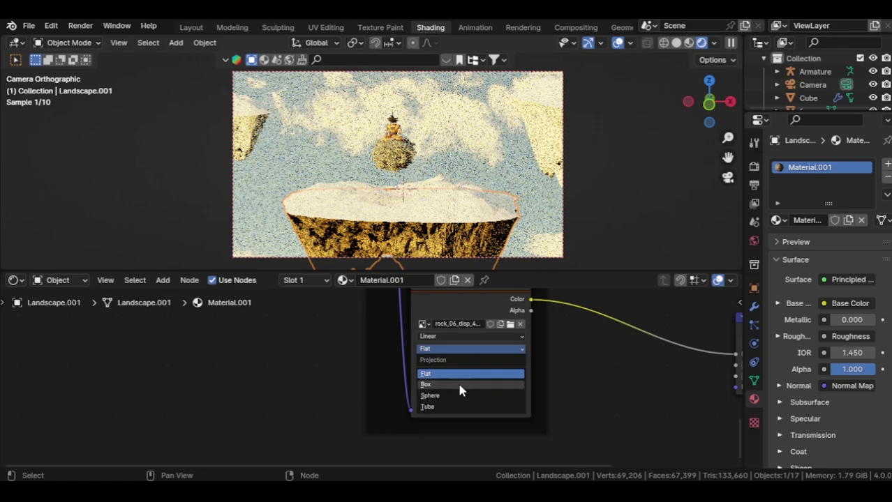
{"action": "left_click", "coordinate": [459, 385]}
{"action": "left_click_drag", "start_coordinate": [458, 361], "coordinate": [484, 356]}
- Set the material's displacement to Displacement and Bump with scale 0.1
{"action": "scroll", "coordinate": [830, 335], "scroll_direction": "down", "scroll_amount": 10}
{"action": "left_click", "coordinate": [841, 344]}
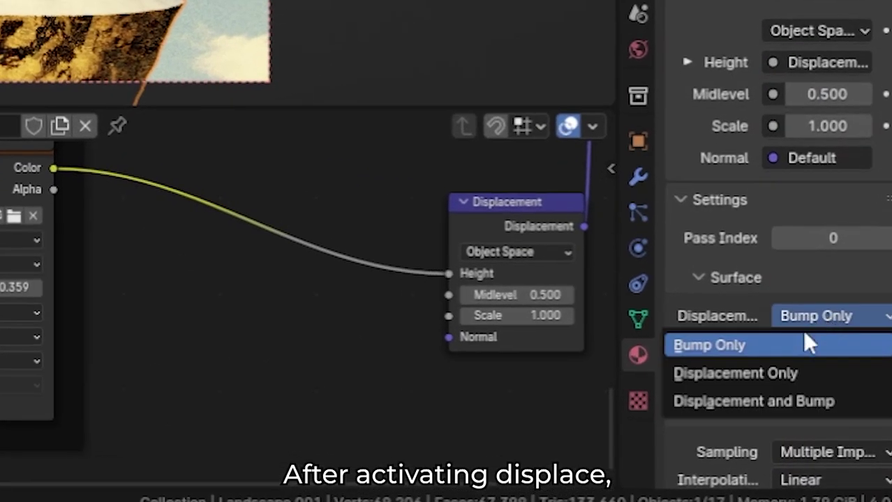
{"action": "left_click", "coordinate": [753, 402]}
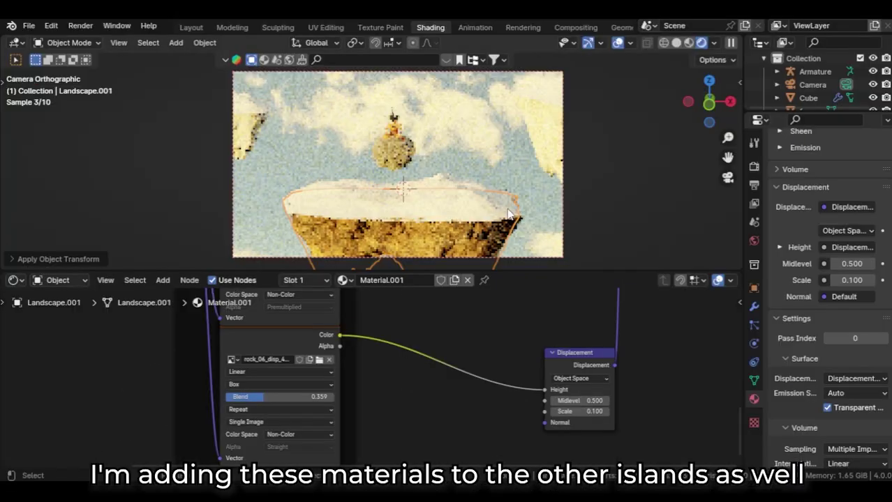
{"action": "left_click", "coordinate": [606, 413]}
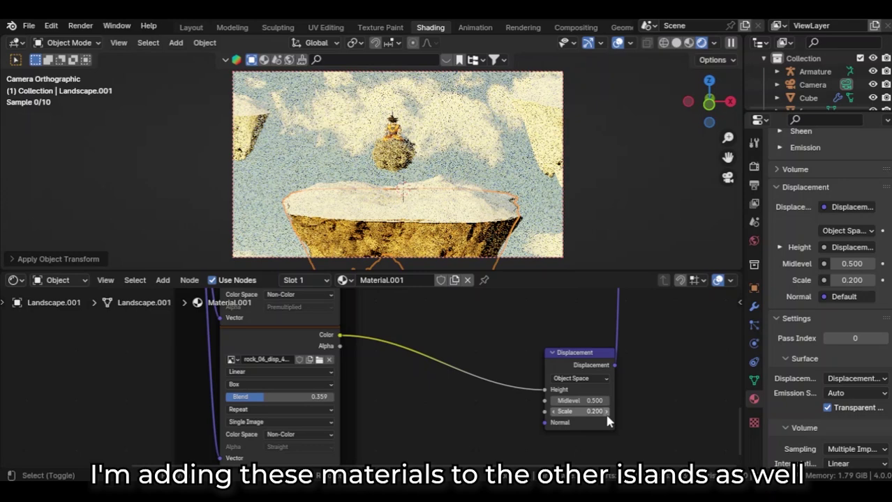
{"action": "double_click", "coordinate": [605, 413]}
{"action": "type", "text": "0"}
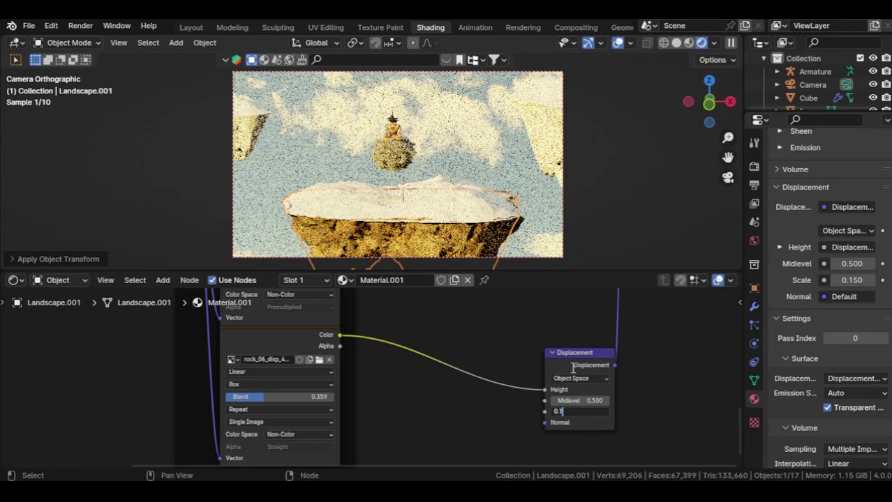
{"action": "type", "text": ".1"}
{"action": "key", "text": "Return"}
- Save, rename the material 'rock', and assign it to Landscape.003
{"action": "key", "text": "ctrl+s"}
{"action": "double_click", "coordinate": [381, 280]}
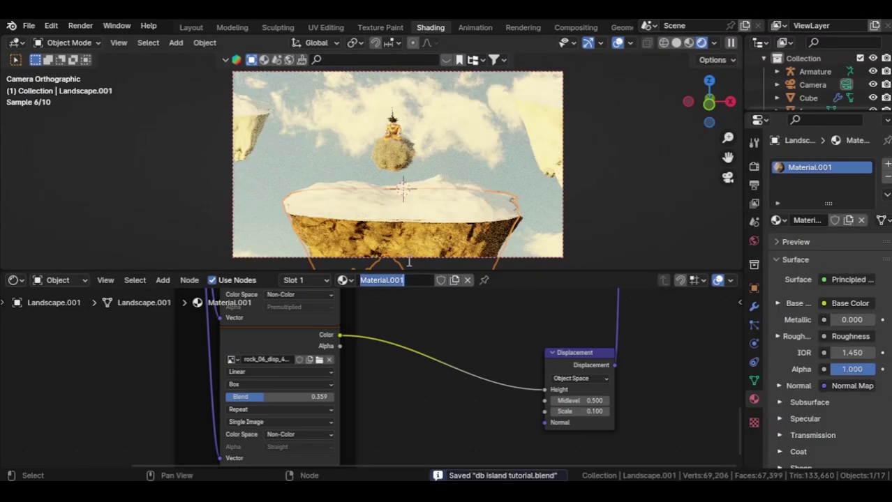
{"action": "type", "text": "rock"}
{"action": "left_click", "coordinate": [479, 196]}
{"action": "left_click", "coordinate": [342, 280]}
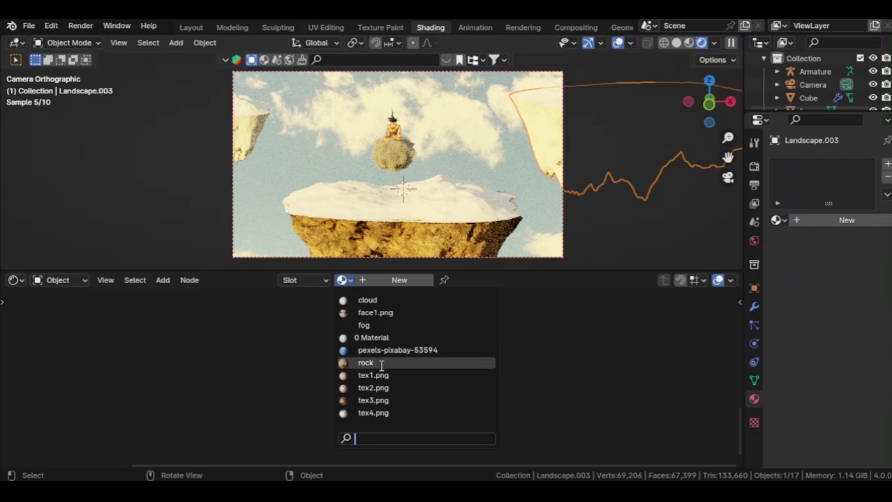
{"action": "left_click", "coordinate": [366, 363]}
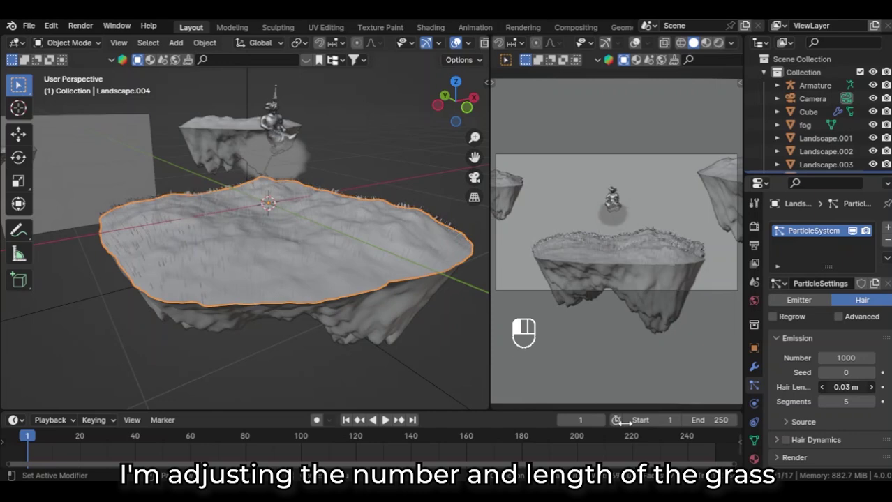
- Set the grass hair length to 0.04 m and the strand count to 20000
{"action": "left_click", "coordinate": [870, 388]}
{"action": "left_click", "coordinate": [833, 358]}
{"action": "type", "text": "200"}
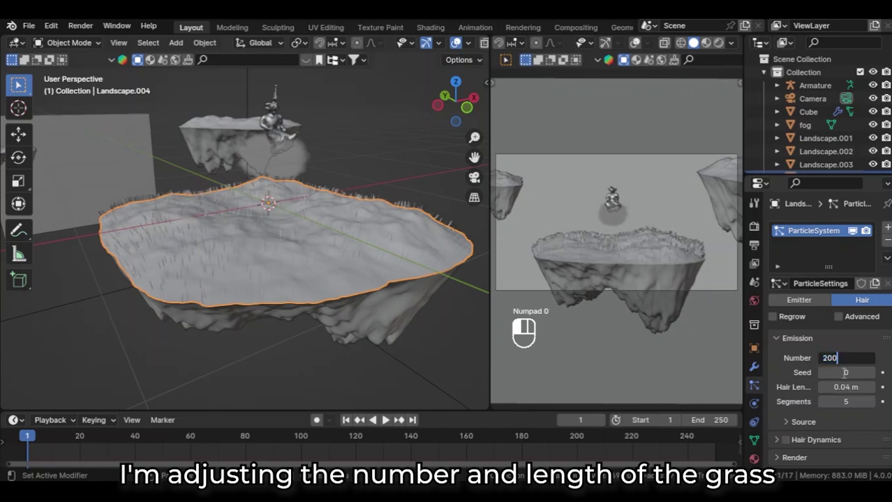
{"action": "type", "text": "00"}
{"action": "key", "text": "Return"}
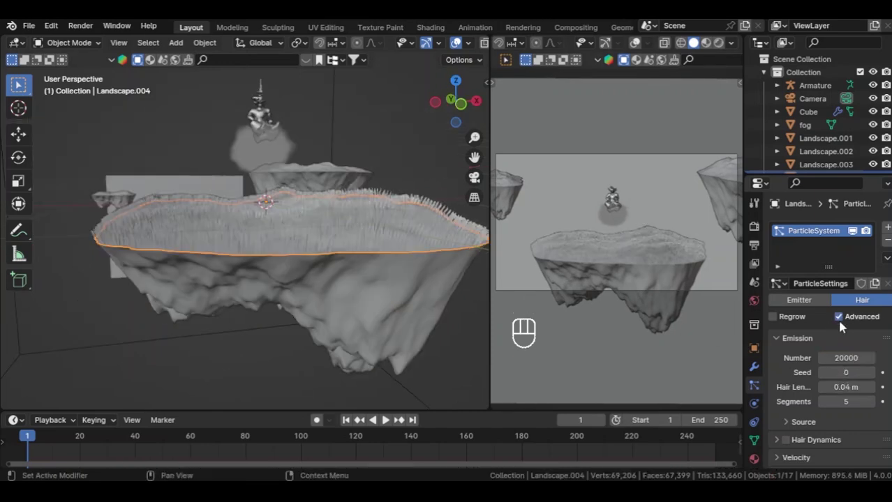
- Give the grass a Brownian force of 0.01
{"action": "scroll", "coordinate": [840, 326], "scroll_direction": "down", "scroll_amount": 6}
{"action": "left_click", "coordinate": [846, 402]}
{"action": "type", "text": "0.1"}
{"action": "key", "text": "Return"}
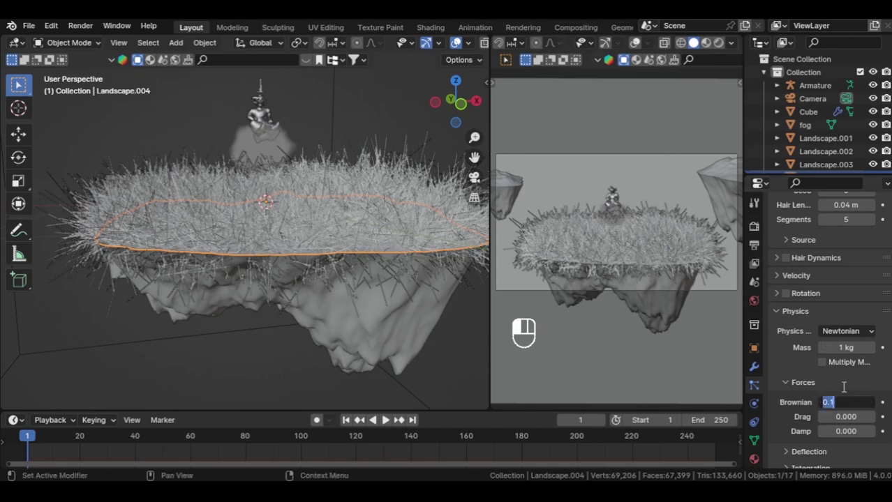
{"action": "type", "text": "0.01"}
{"action": "key", "text": "Return"}
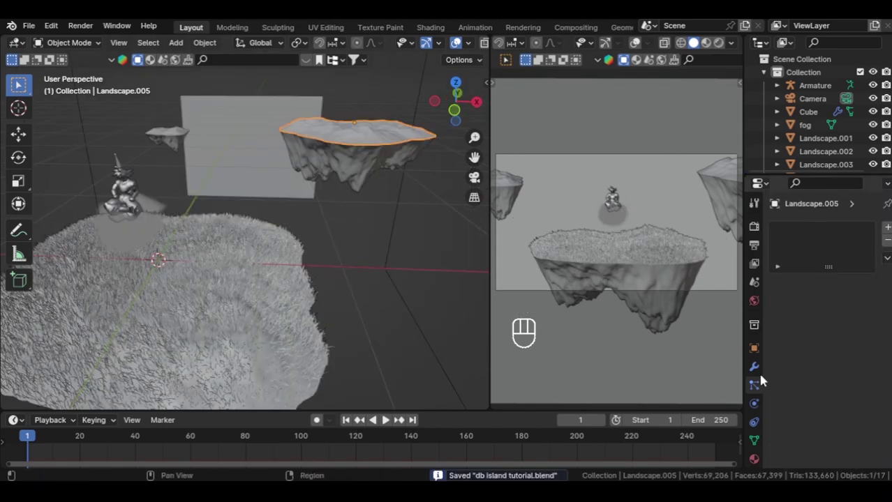
- Add hair particle systems to Landscape.005 and Landscape.006
{"action": "left_click", "coordinate": [754, 385]}
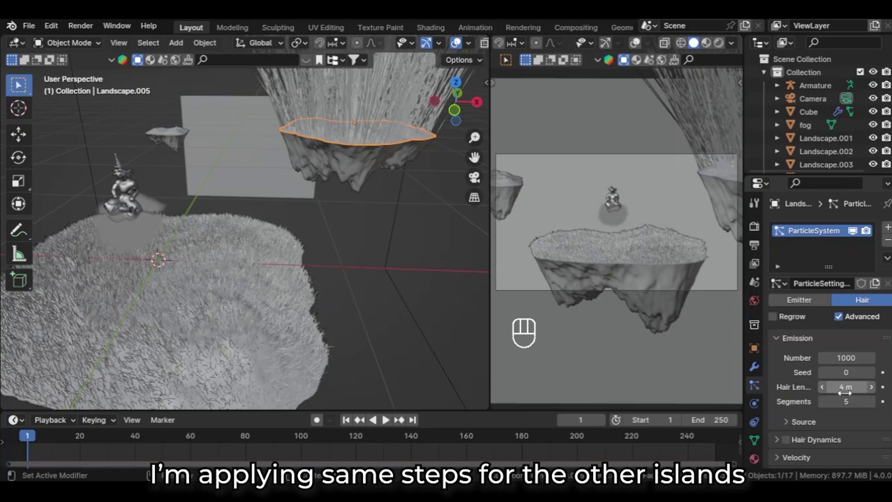
{"action": "scroll", "coordinate": [829, 349], "scroll_direction": "down", "scroll_amount": 8}
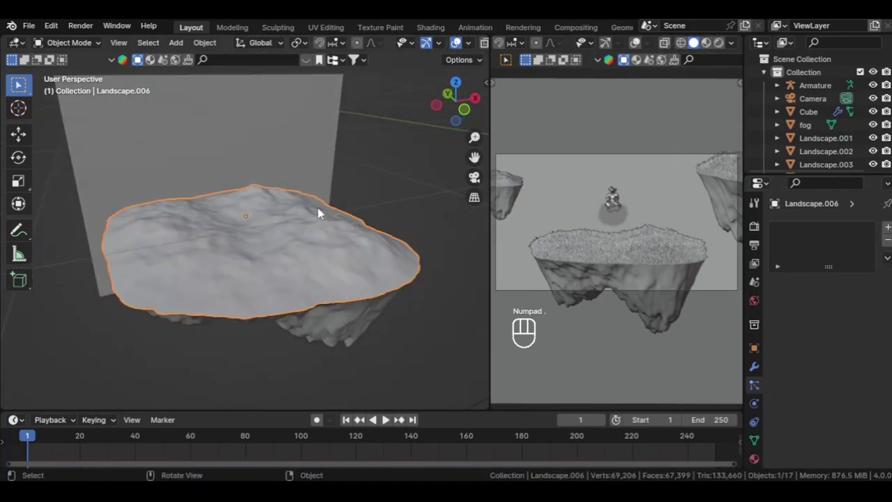
{"action": "left_click", "coordinate": [886, 227]}
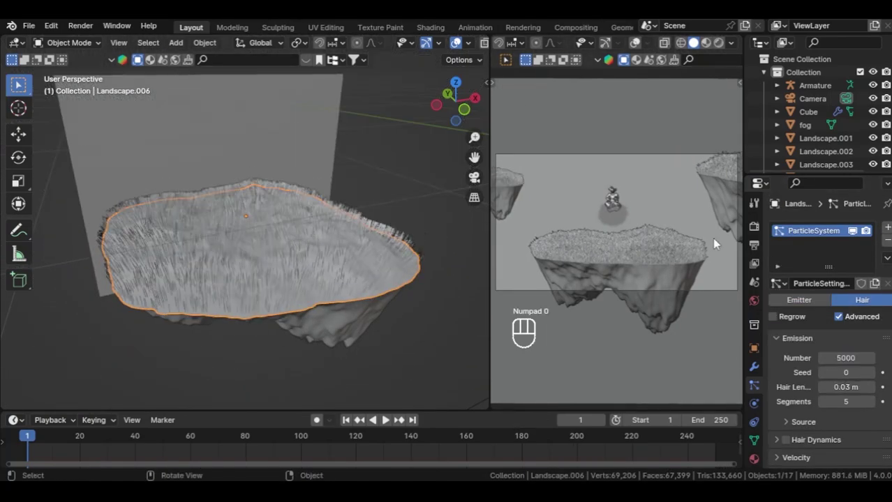
{"action": "key", "text": "Return"}
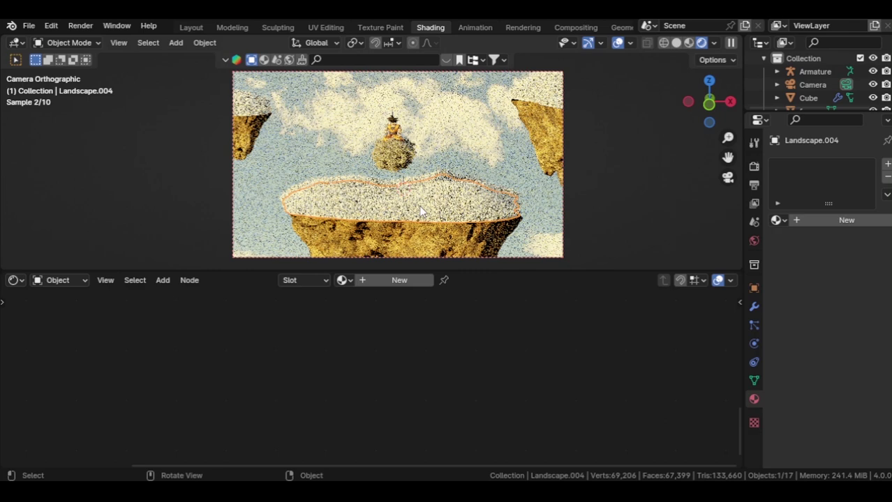
- Create a new island material textured with texture-grass-field.jpg
{"action": "left_click", "coordinate": [399, 279]}
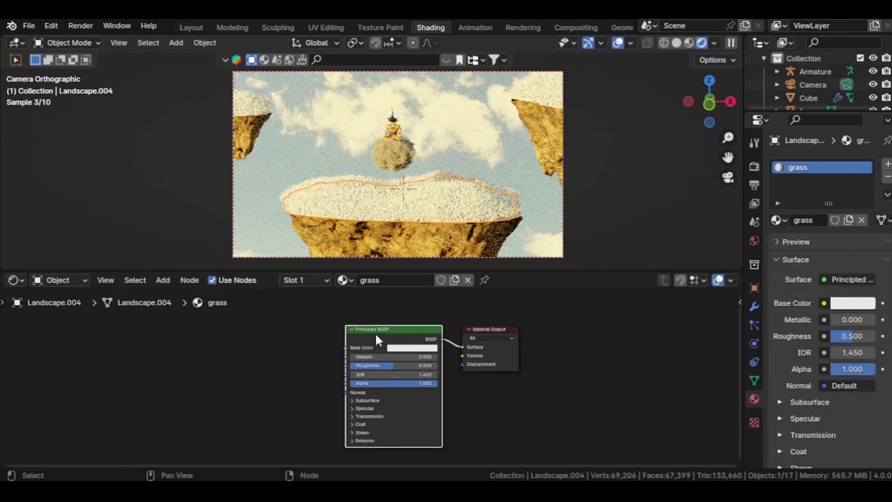
{"action": "key", "text": "ctrl+t"}
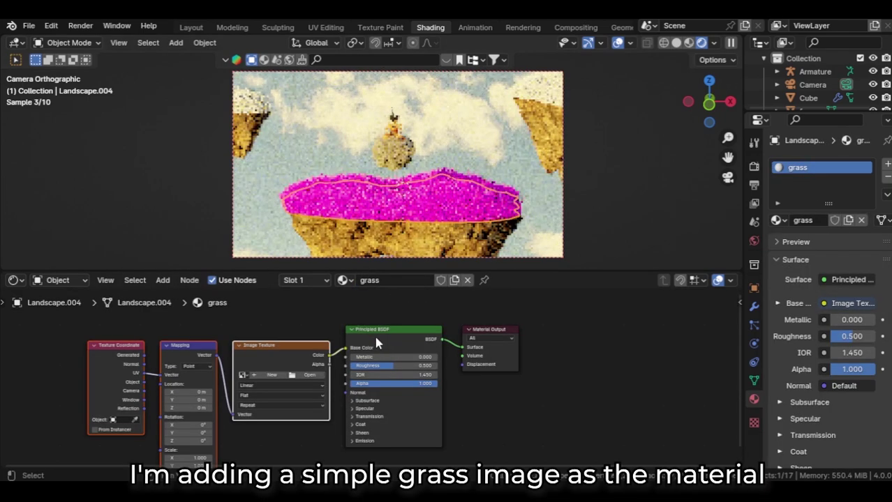
{"action": "left_click", "coordinate": [326, 370]}
{"action": "double_click", "coordinate": [398, 173]}
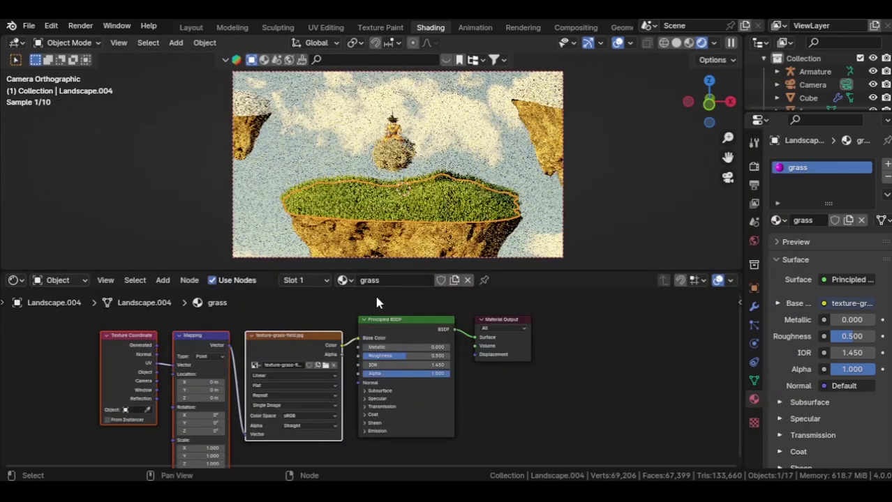
- Assign the grass material to Landscape.005
{"action": "left_click", "coordinate": [466, 211]}
{"action": "left_click", "coordinate": [342, 280]}
{"action": "left_click", "coordinate": [367, 338]}
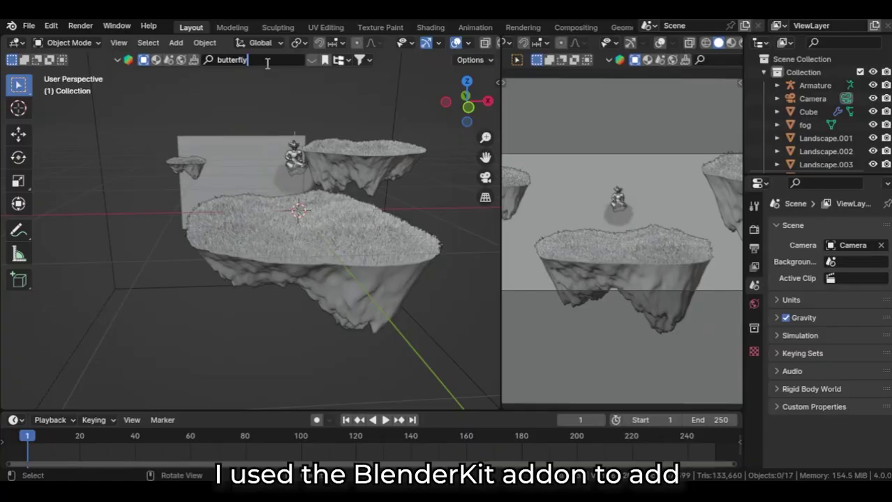
- Find the butterfly asset and switch its rig to Pose Mode
{"action": "key", "text": "Return"}
{"action": "mouse_move", "coordinate": [281, 156]}
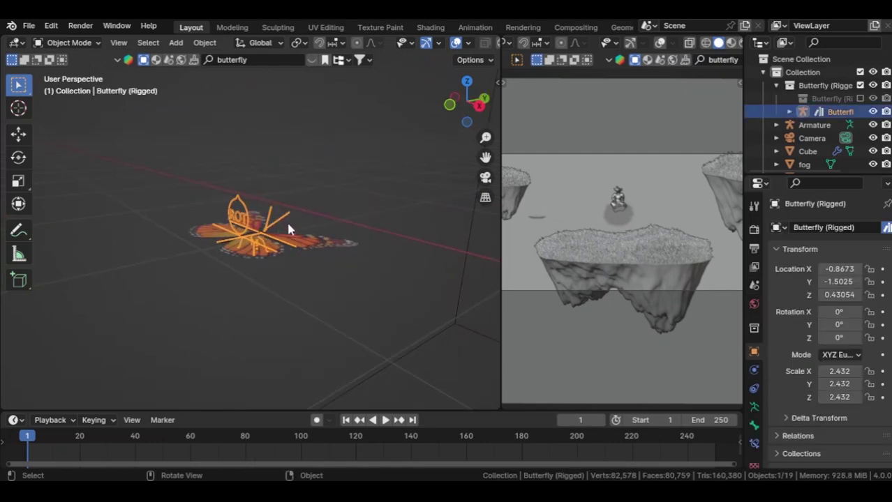
{"action": "key", "text": "ctrl+Tab"}
{"action": "left_click", "coordinate": [271, 298]}
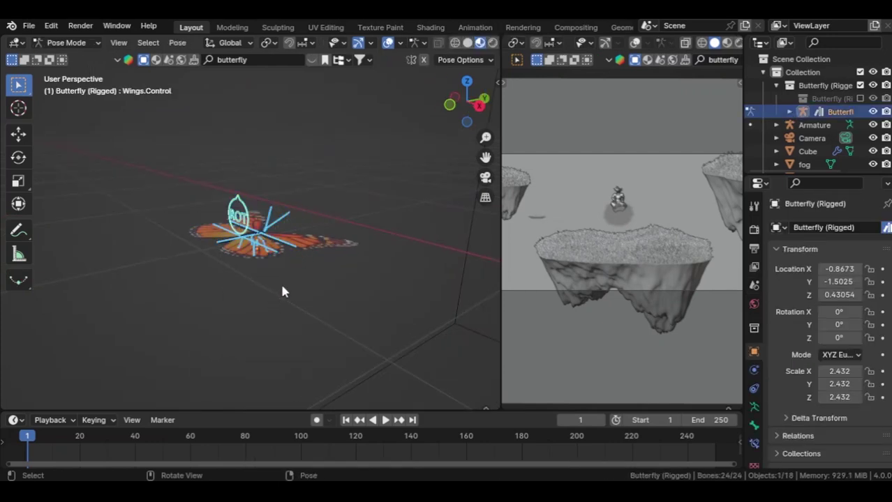
- Keyframe the wing control's rotation raised and lowered at frames 1, 3 and 5
{"action": "key", "text": "i"}
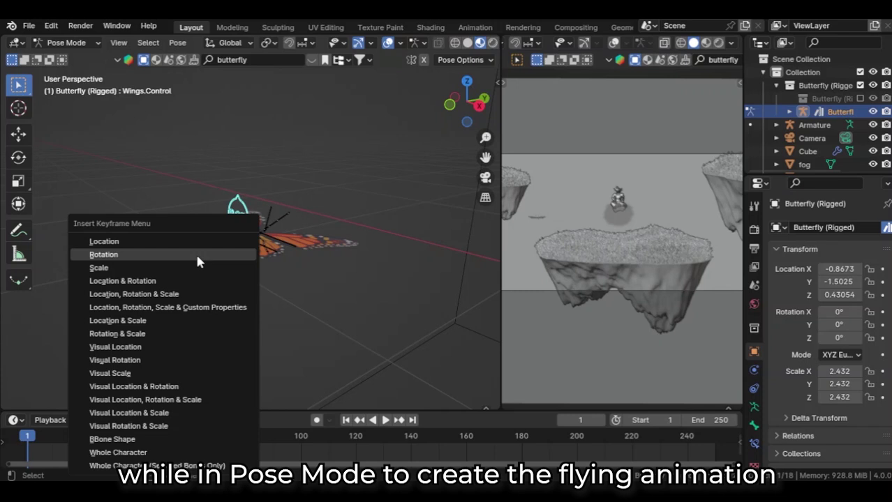
{"action": "left_click", "coordinate": [201, 254]}
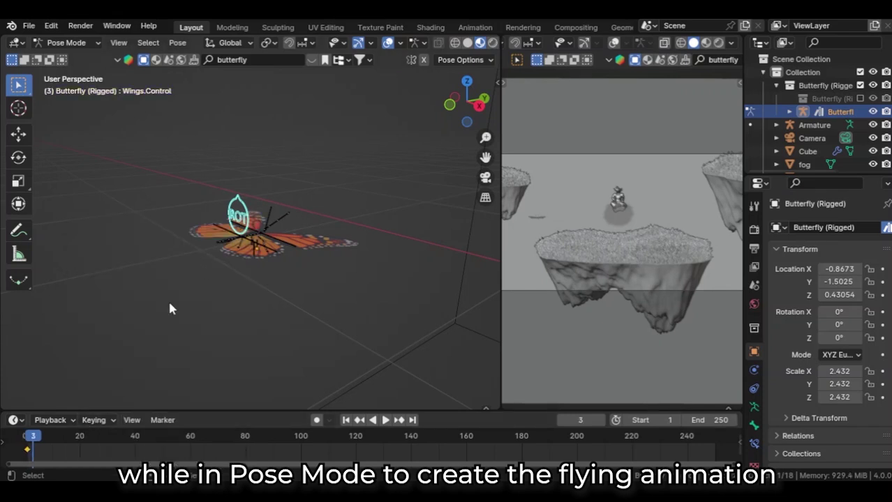
{"action": "key", "text": "r"}
{"action": "left_click", "coordinate": [241, 327]}
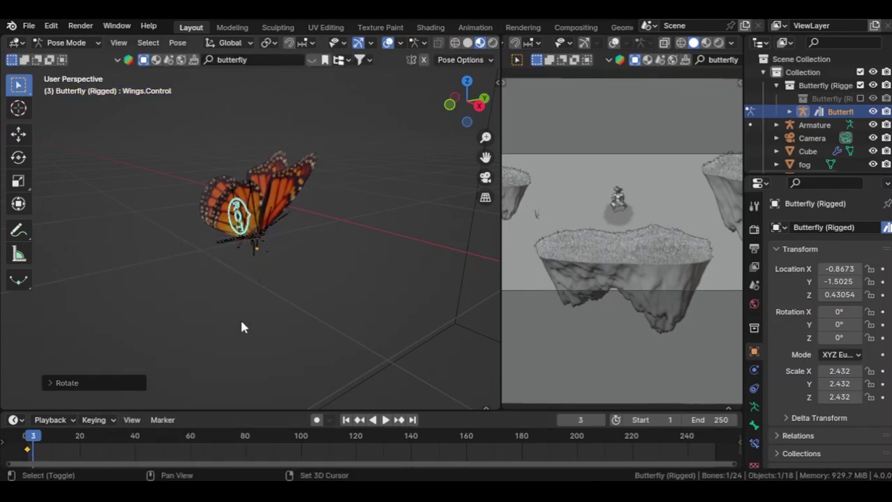
{"action": "key", "text": "i"}
{"action": "left_click", "coordinate": [219, 218]}
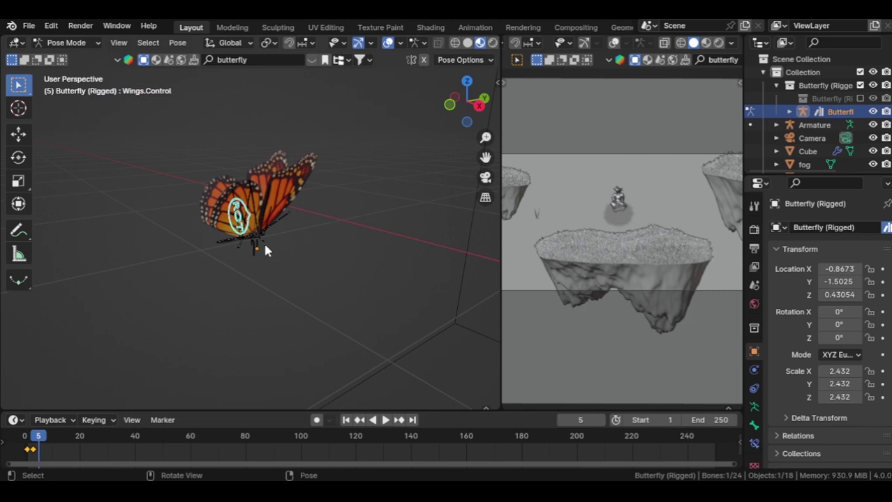
{"action": "key", "text": "r"}
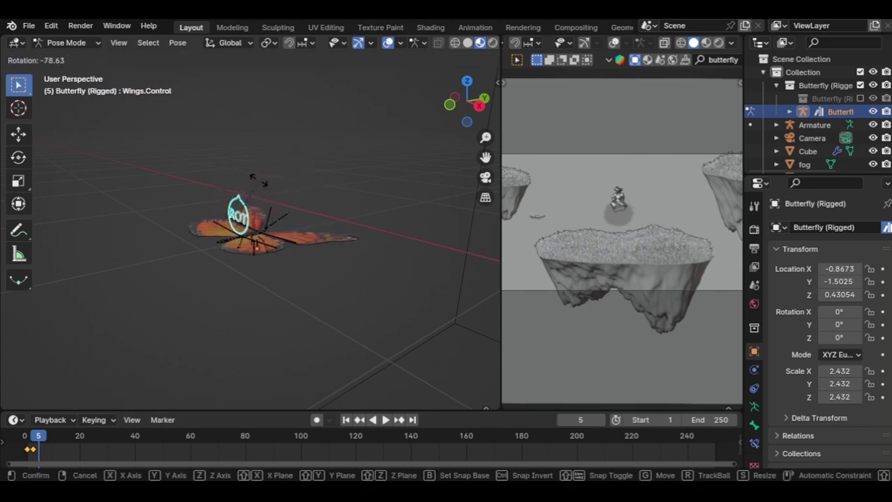
{"action": "left_click", "coordinate": [290, 269]}
{"action": "key", "text": "i"}
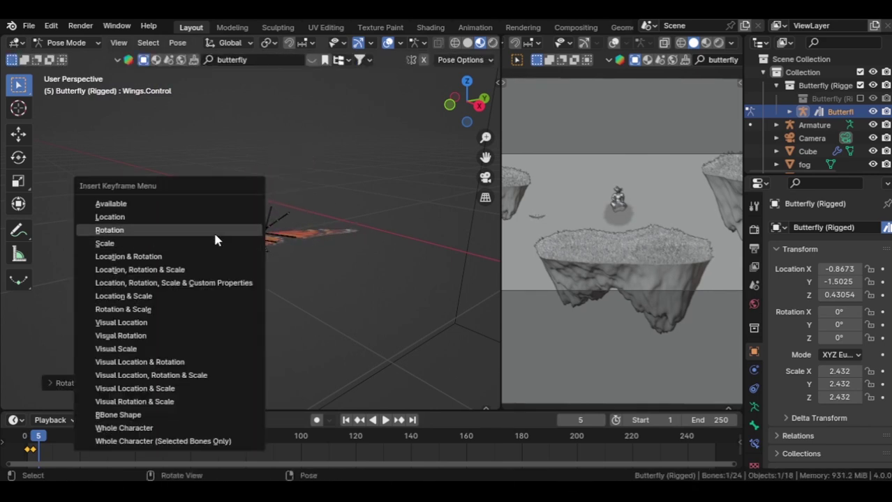
{"action": "left_click", "coordinate": [213, 230]}
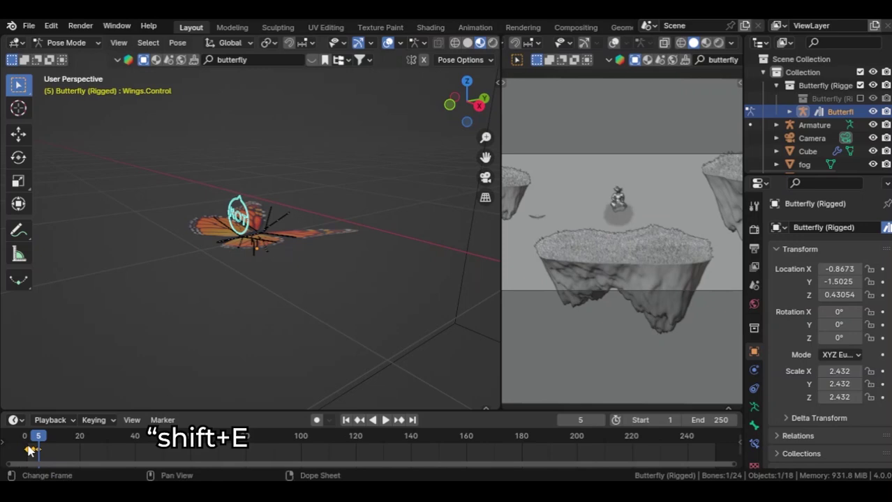
- Make the wing animation cyclic and play it back
{"action": "key", "text": "shift+e"}
{"action": "left_click", "coordinate": [56, 455]}
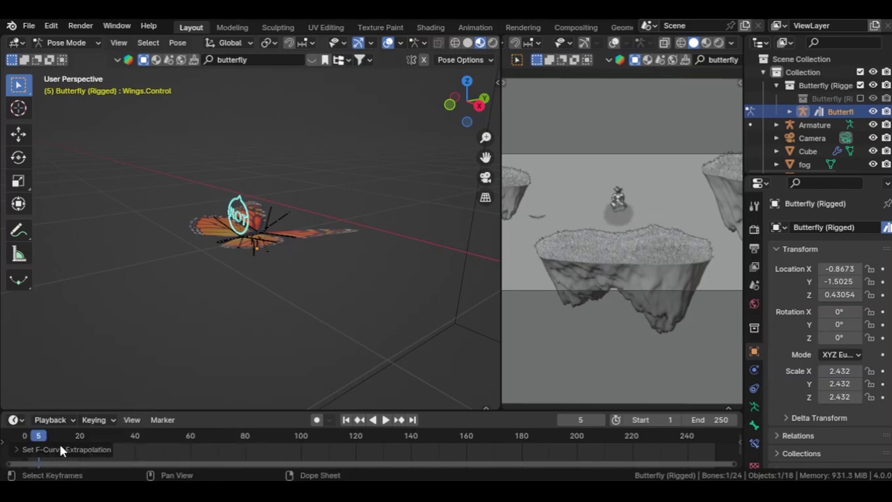
{"action": "key", "text": "space"}
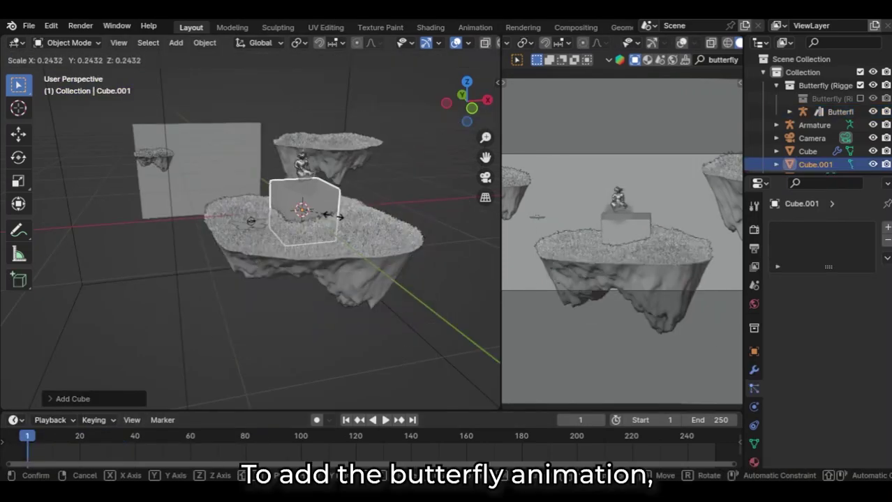
- Resize the cube and move it along X beside the islands
{"action": "left_click", "coordinate": [325, 206]}
{"action": "key", "text": "g"}
{"action": "key", "text": "x"}
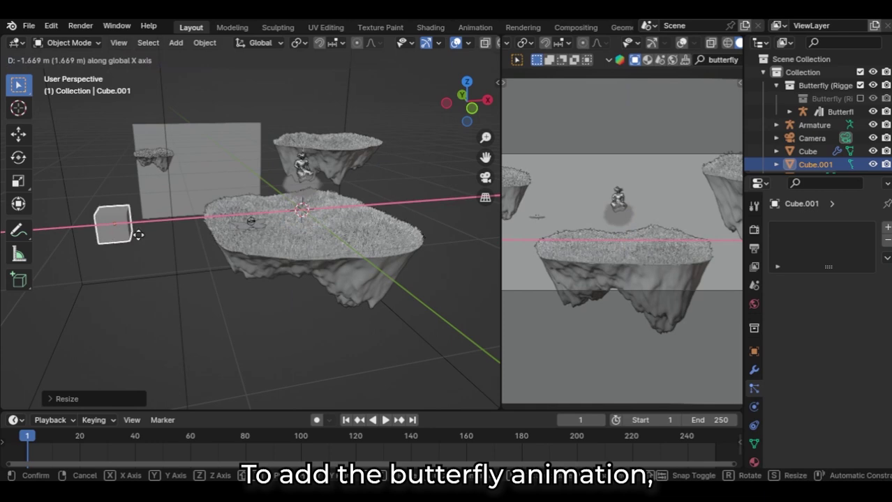
{"action": "left_click", "coordinate": [138, 236]}
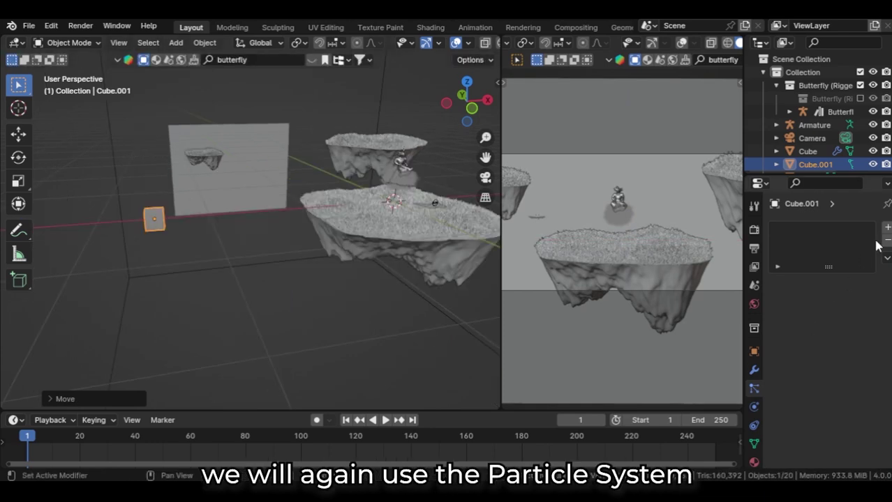
- Add a particle system to the cube with 50 particles
{"action": "left_click", "coordinate": [887, 228]}
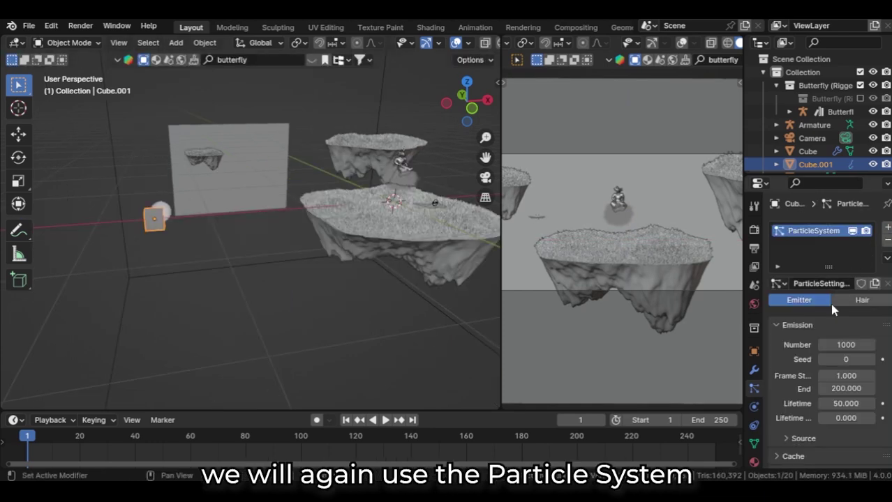
{"action": "double_click", "coordinate": [846, 345]}
{"action": "type", "text": "50"}
{"action": "key", "text": "Return"}
- Render the particles as the butterfly object and set their physics to Boids
{"action": "scroll", "coordinate": [848, 328], "scroll_direction": "down", "scroll_amount": 10}
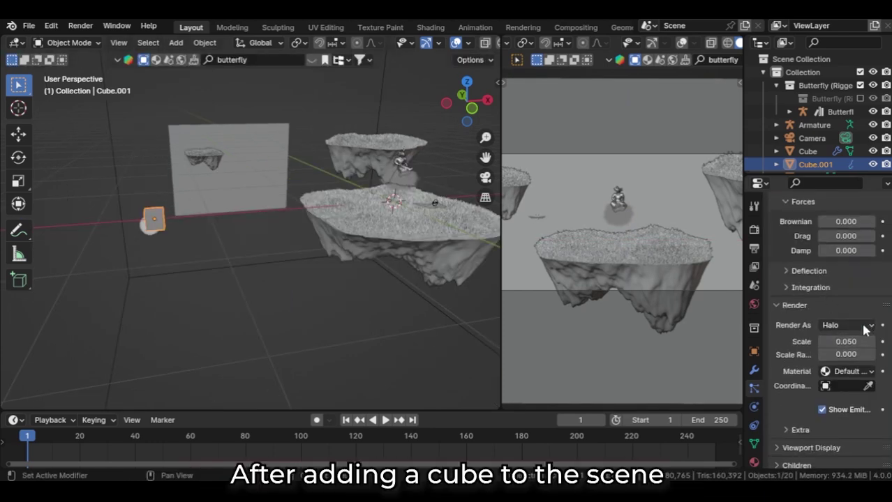
{"action": "left_click", "coordinate": [865, 326]}
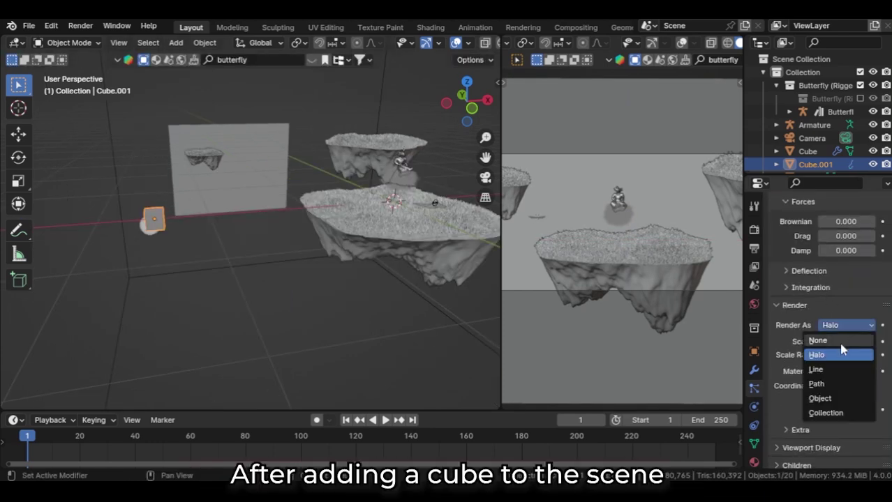
{"action": "left_click", "coordinate": [828, 398]}
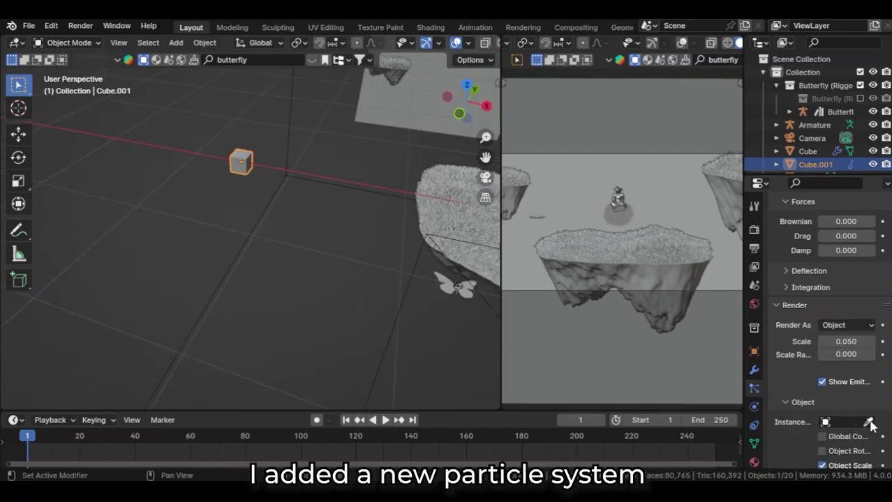
{"action": "left_click", "coordinate": [868, 423]}
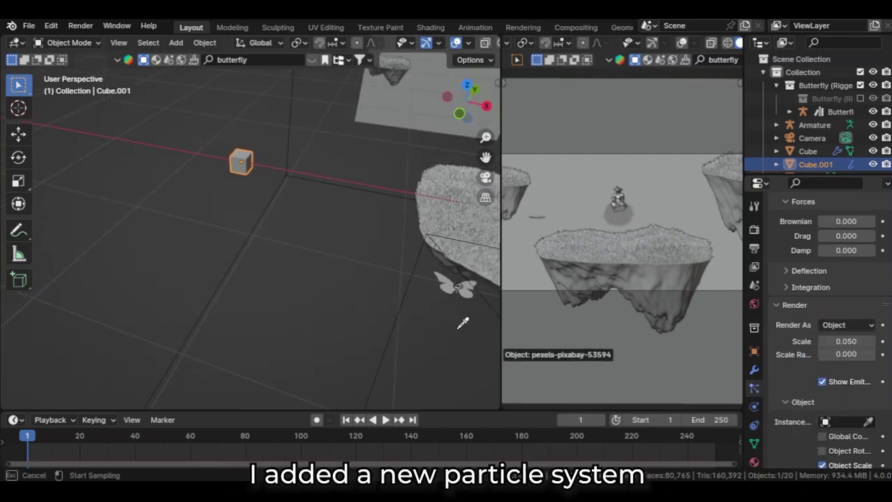
{"action": "left_click", "coordinate": [447, 286]}
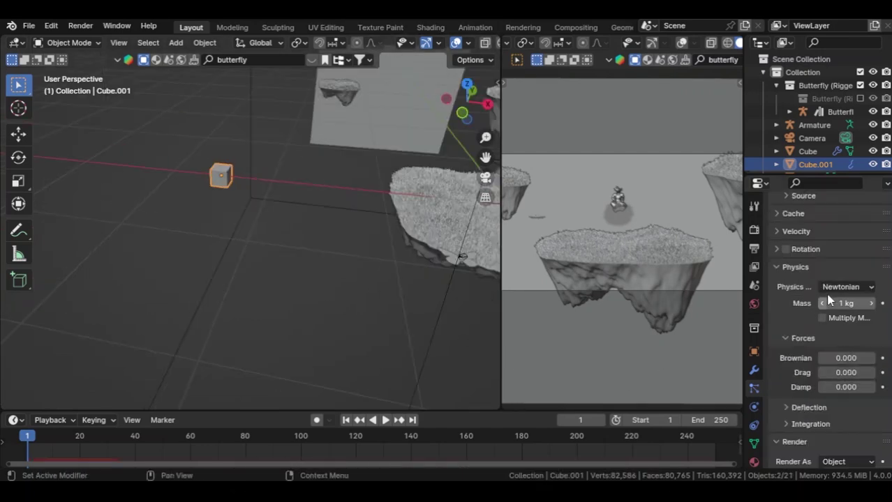
{"action": "left_click", "coordinate": [841, 287]}
{"action": "left_click", "coordinate": [817, 345]}
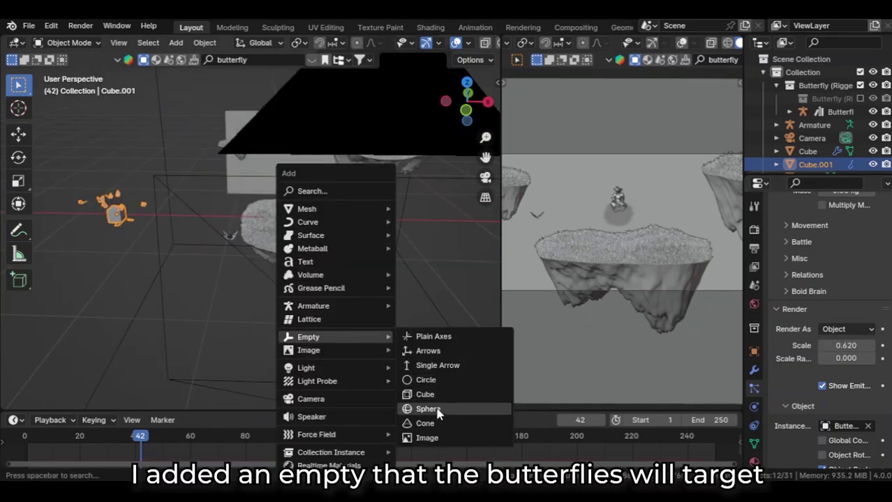
- Add a sphere empty named 'butterfly focus'
{"action": "left_click", "coordinate": [436, 409]}
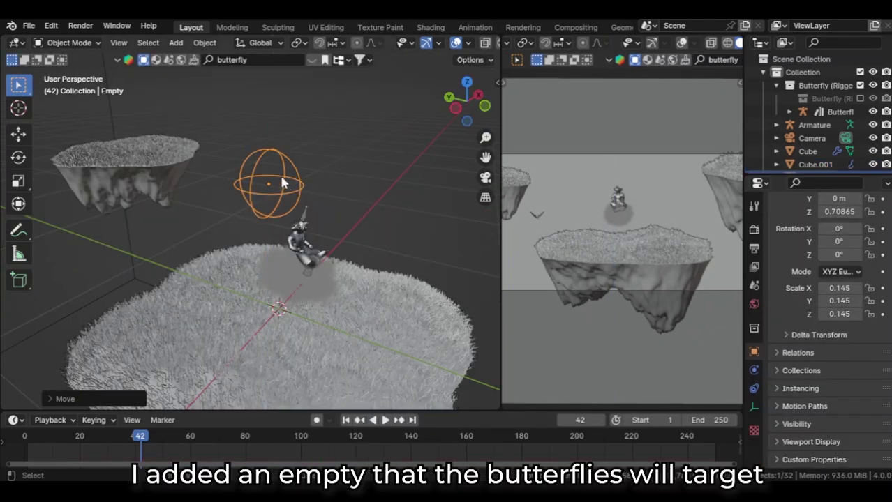
{"action": "key", "text": "F2"}
{"action": "key", "text": "BackSpace"}
{"action": "type", "text": "but"}
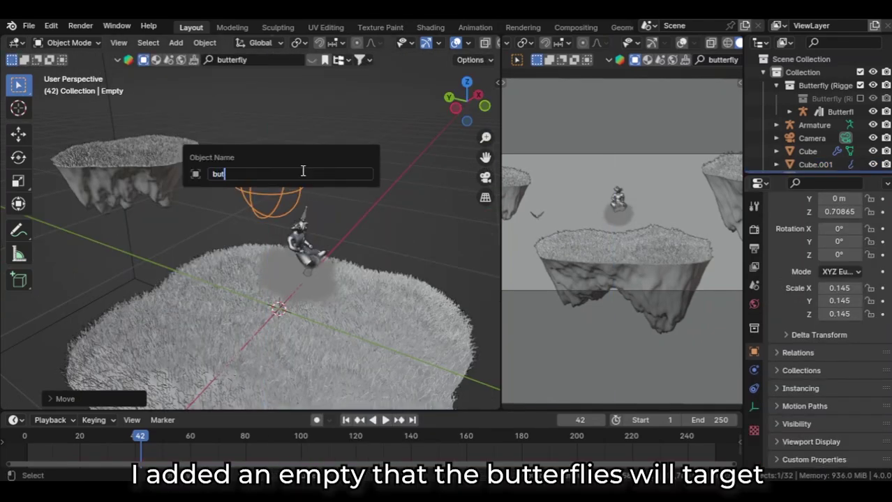
{"action": "type", "text": "terfly fo"}
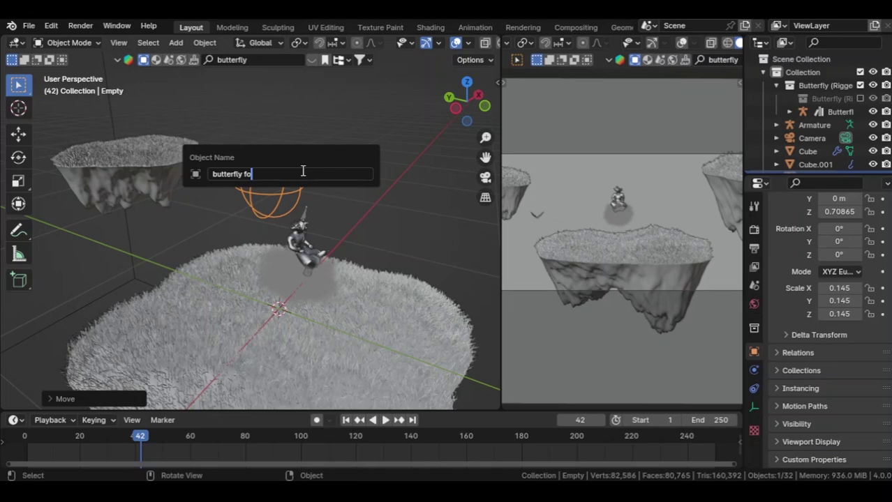
{"action": "type", "text": "cus"}
{"action": "key", "text": "Return"}
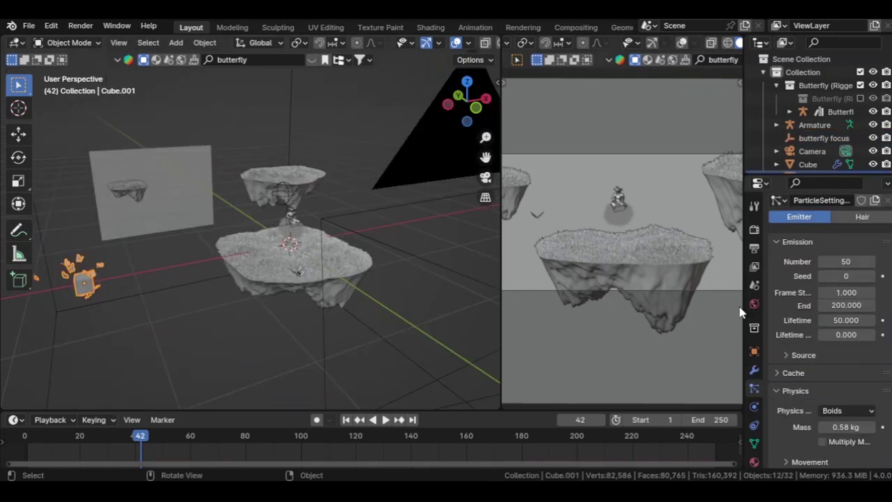
- Add a Follow Leader boid rule with butterfly focus as the leader object
{"action": "scroll", "coordinate": [831, 314], "scroll_direction": "down", "scroll_amount": 10}
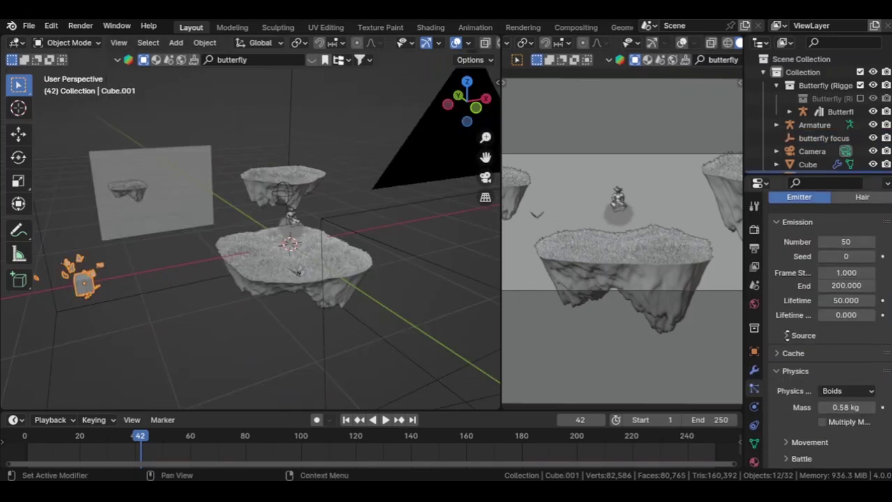
{"action": "scroll", "coordinate": [876, 366], "scroll_direction": "down", "scroll_amount": 1}
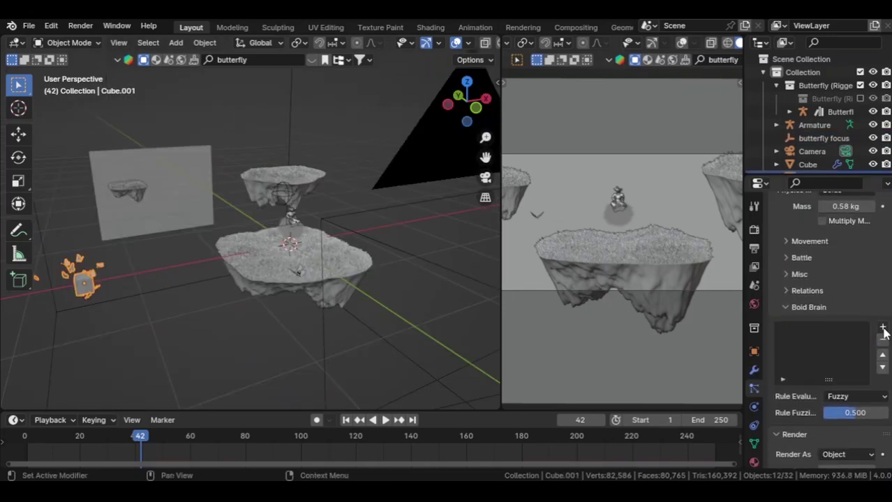
{"action": "left_click", "coordinate": [882, 328]}
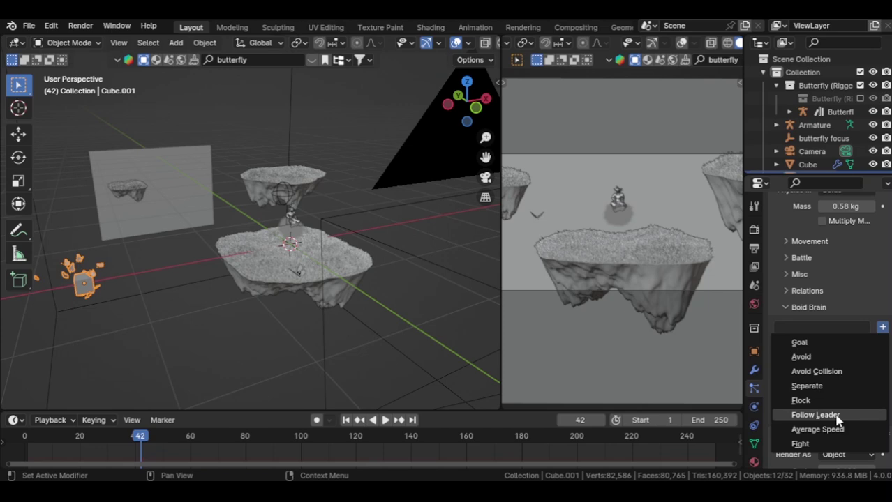
{"action": "left_click", "coordinate": [815, 415]}
{"action": "scroll", "coordinate": [837, 391], "scroll_direction": "down", "scroll_amount": 2}
{"action": "left_click", "coordinate": [880, 408]}
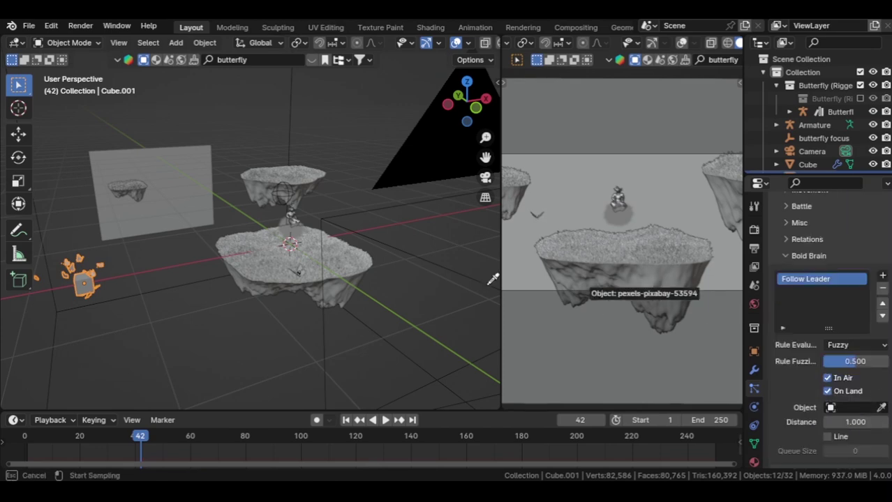
{"action": "left_click", "coordinate": [288, 192]}
- Start emission at frame -50, raise the emitter cube, use 30 butterflies, and play back
{"action": "key", "text": "space"}
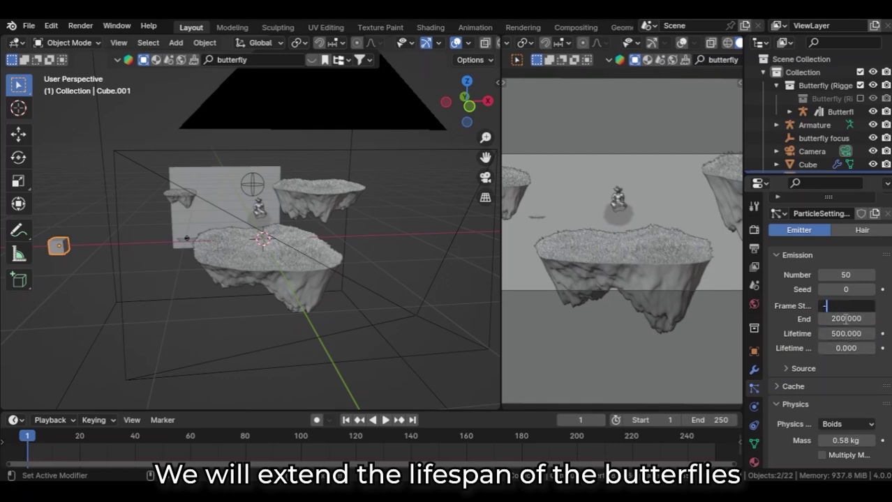
{"action": "type", "text": "50"}
{"action": "key", "text": "space"}
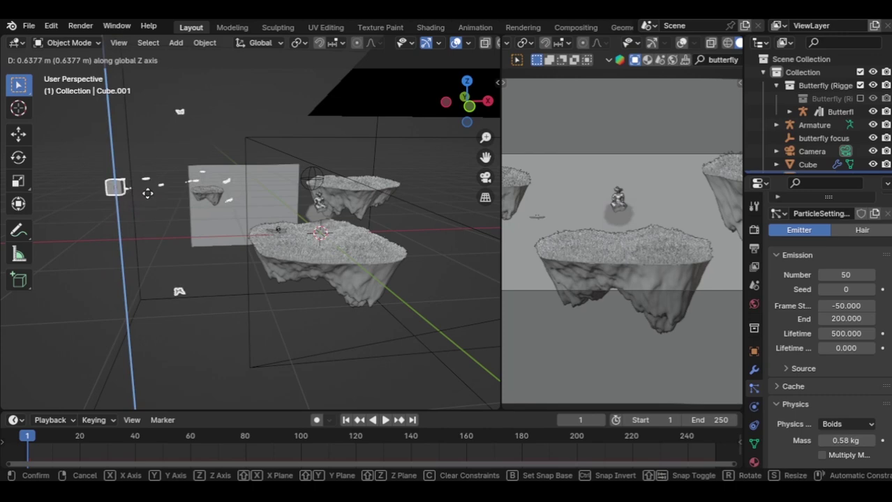
{"action": "left_click", "coordinate": [161, 138]}
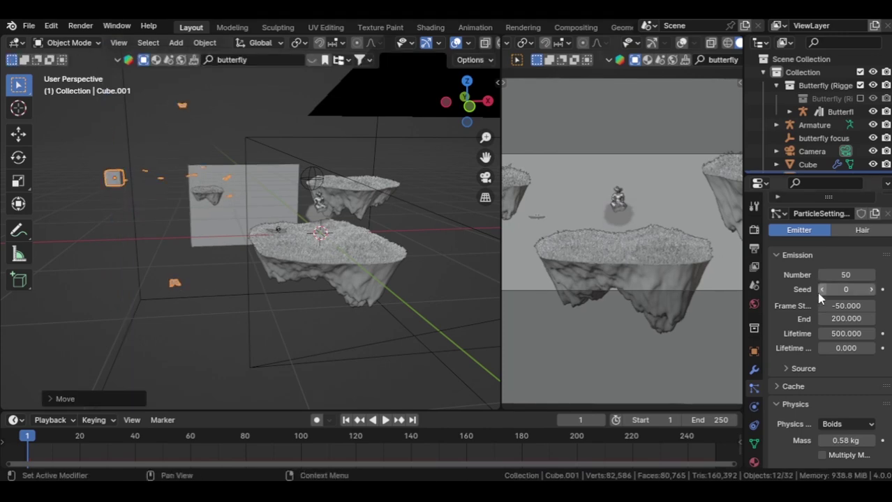
{"action": "scroll", "coordinate": [819, 296], "scroll_direction": "down", "scroll_amount": 5}
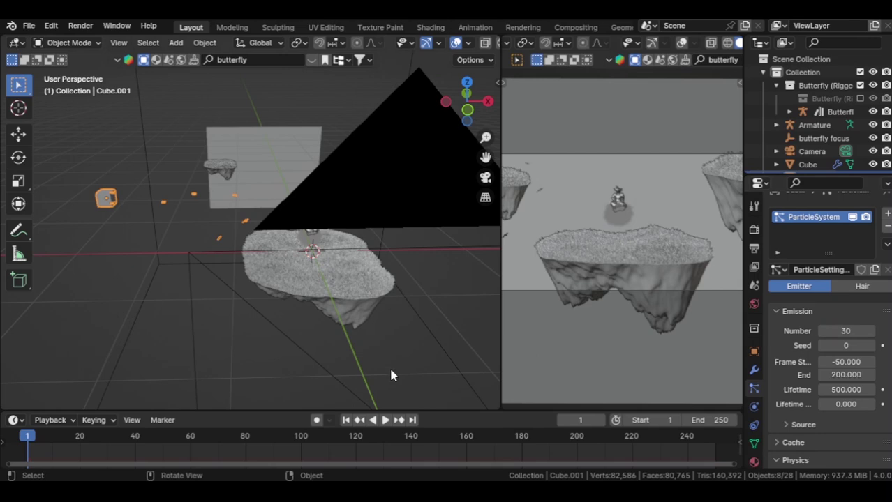
{"action": "key", "text": "space"}
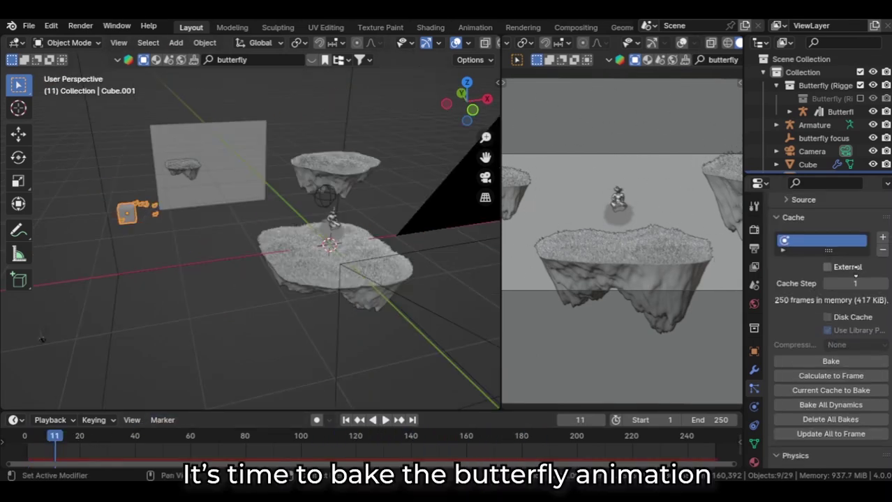
- Bake the butterfly particle cache for all 250 frames and play it back
{"action": "scroll", "coordinate": [840, 267], "scroll_direction": "down", "scroll_amount": 1}
{"action": "left_click", "coordinate": [810, 346]}
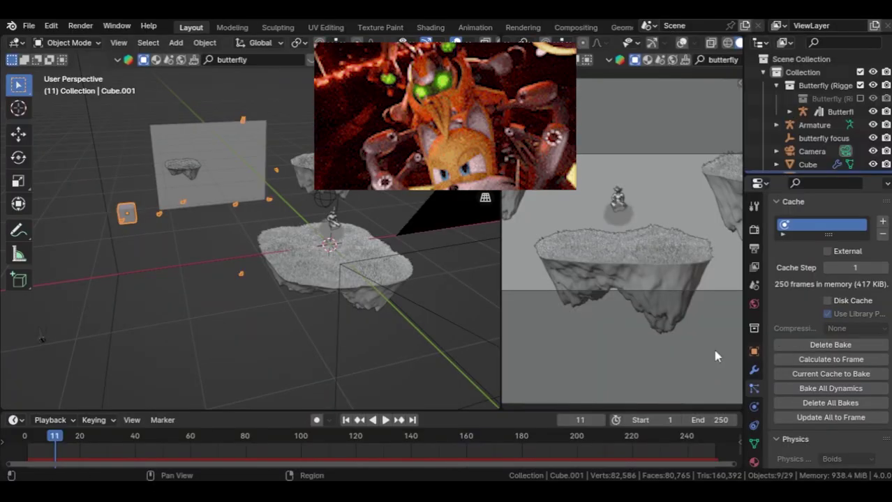
{"action": "key", "text": "space"}
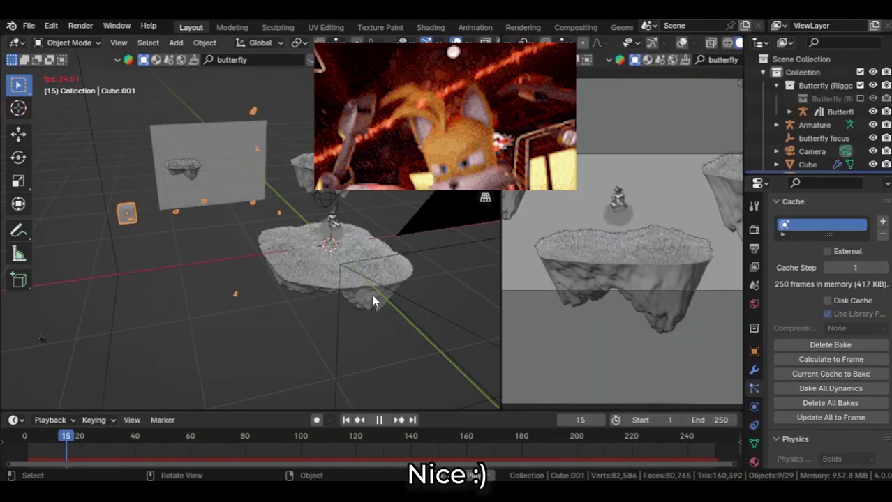
{"action": "middle_click_drag", "start_coordinate": [372, 294], "coordinate": [350, 263]}
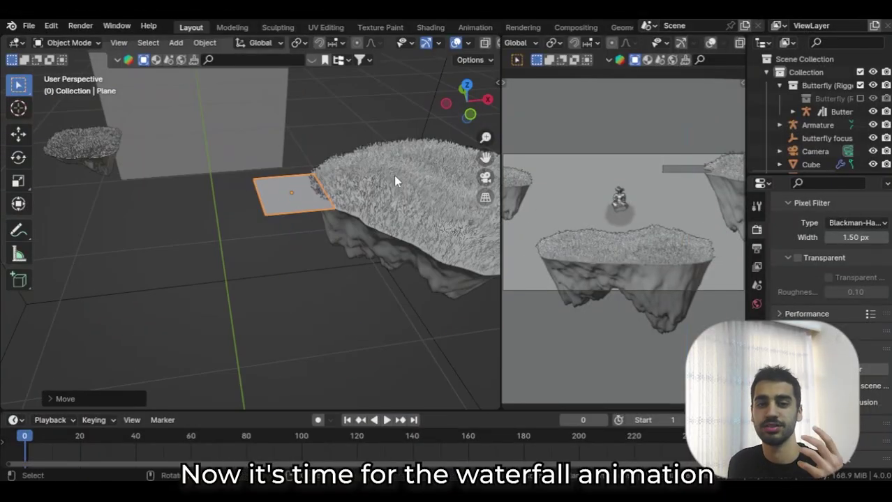
- Extrude the plane's edge three times so the sheet bends over the island rim and down the cliff
{"action": "key", "text": "Tab"}
{"action": "key", "text": "KP_1"}
{"action": "scroll", "coordinate": [329, 213], "scroll_direction": "up", "scroll_amount": 4}
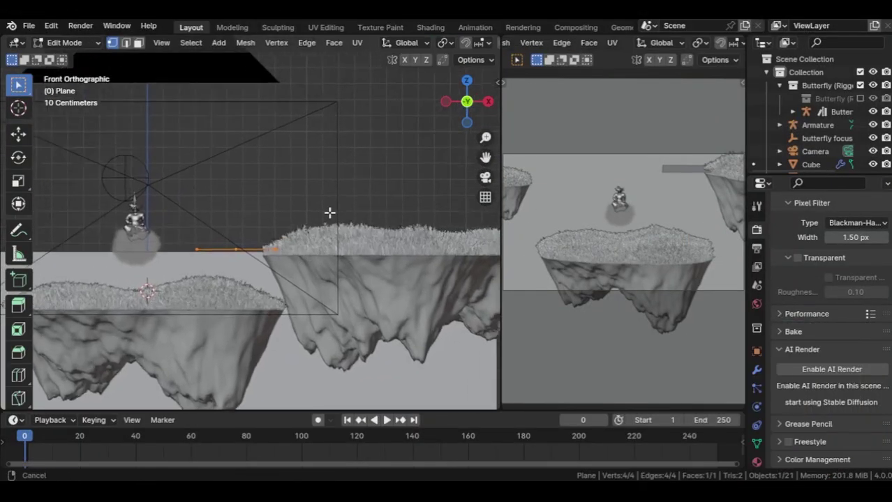
{"action": "key", "text": "e"}
{"action": "middle_click_drag", "start_coordinate": [430, 256], "coordinate": [392, 229], "text": "shift"}
{"action": "left_click", "coordinate": [242, 299]}
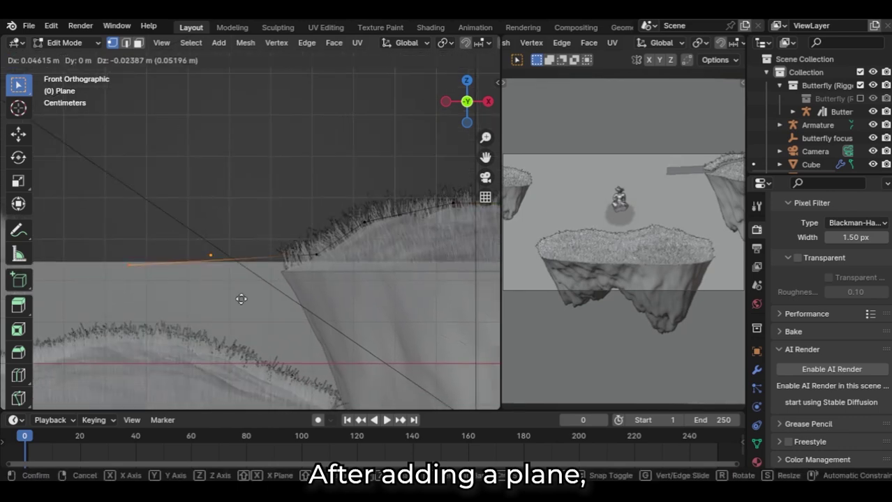
{"action": "key", "text": "e"}
{"action": "middle_click_drag", "start_coordinate": [329, 353], "coordinate": [279, 209], "text": "shift"}
{"action": "left_click", "coordinate": [255, 179]}
{"action": "key", "text": "e"}
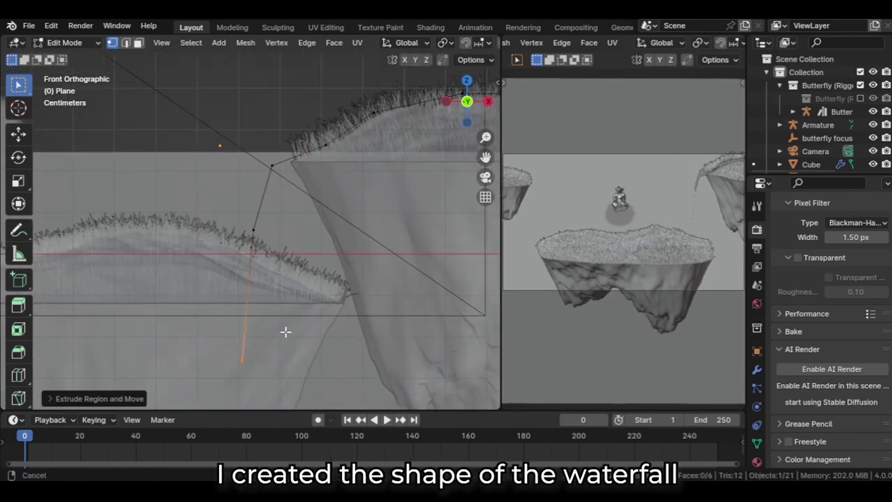
{"action": "middle_click_drag", "start_coordinate": [285, 331], "coordinate": [305, 378]}
{"action": "key", "text": "z"}
{"action": "left_click", "coordinate": [344, 281]}
{"action": "scroll", "coordinate": [338, 255], "scroll_direction": "down", "scroll_amount": 5}
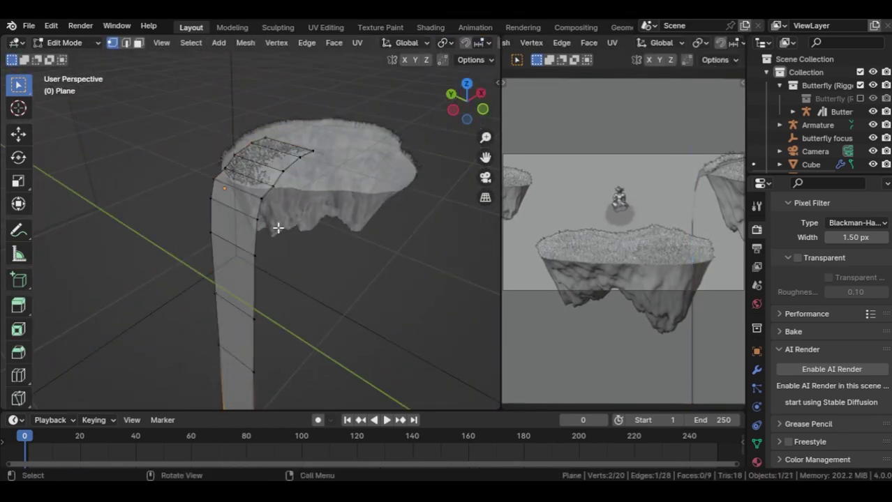
- Shade the waterfall sheet smooth and save the file
{"action": "key", "text": "Tab"}
{"action": "right_click", "coordinate": [255, 222]}
{"action": "left_click", "coordinate": [252, 218]}
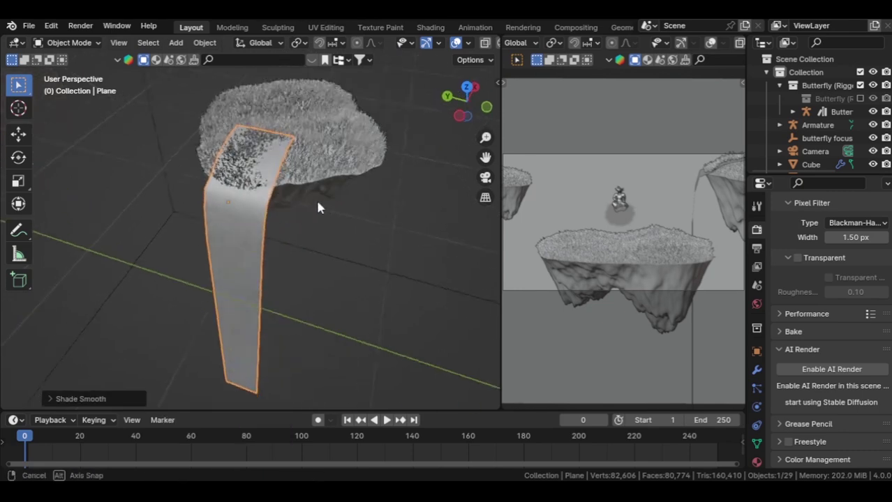
{"action": "key", "text": "ctrl+s"}
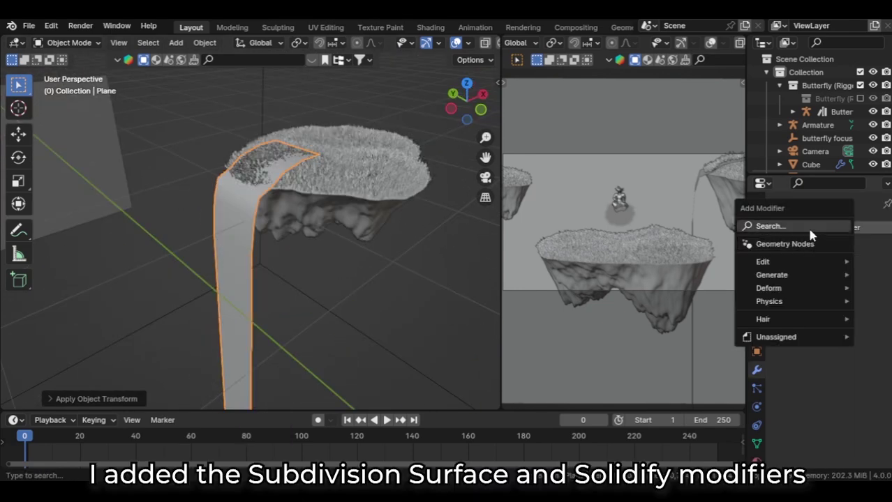
- Add Subdivision Surface and Solidify at -0.038 m thickness, then raise the sheet along Z
{"action": "left_click", "coordinate": [767, 226]}
{"action": "type", "text": "s"}
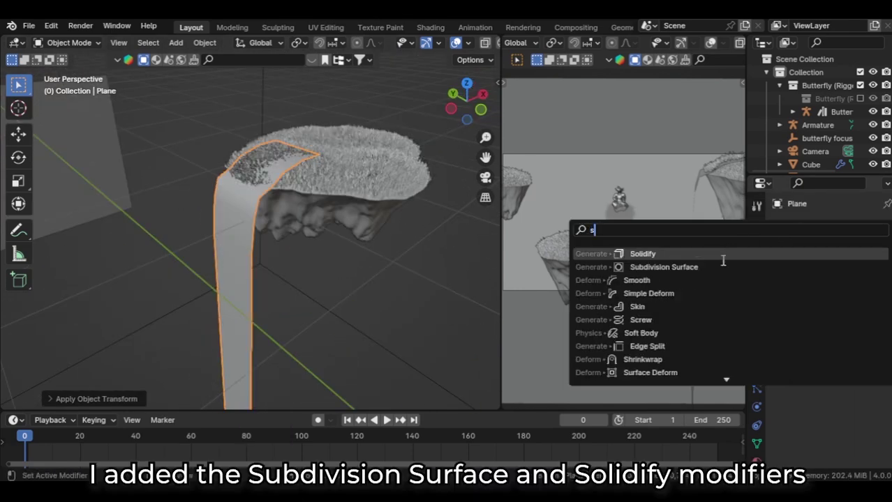
{"action": "left_click", "coordinate": [711, 273]}
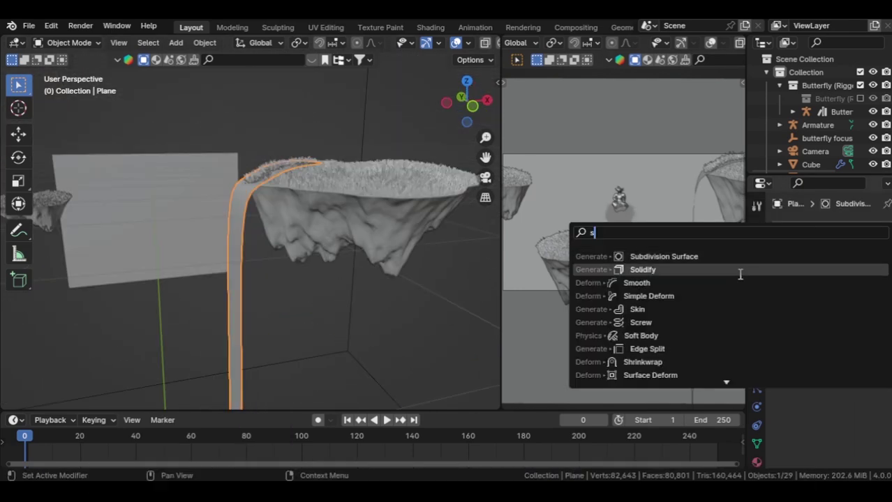
{"action": "left_click", "coordinate": [741, 272]}
{"action": "scroll", "coordinate": [841, 377], "scroll_direction": "down", "scroll_amount": 3}
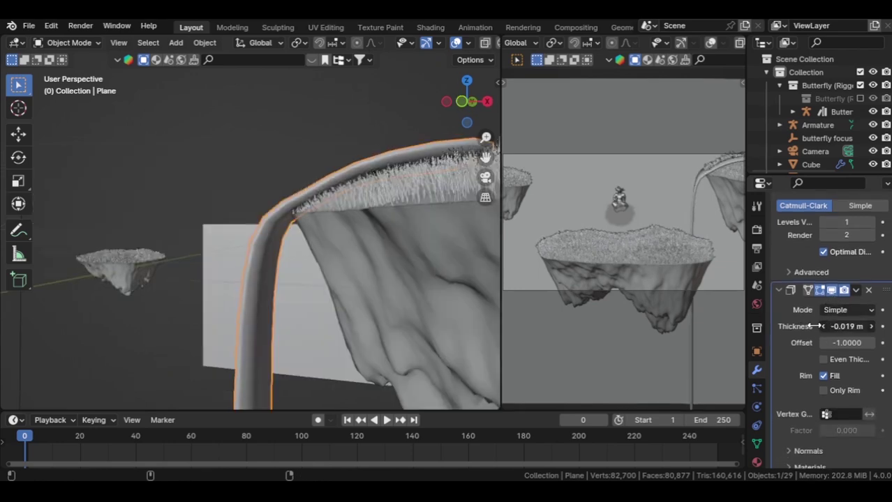
{"action": "left_click_drag", "start_coordinate": [846, 326], "coordinate": [809, 326]}
{"action": "middle_click_drag", "start_coordinate": [412, 300], "coordinate": [433, 305]}
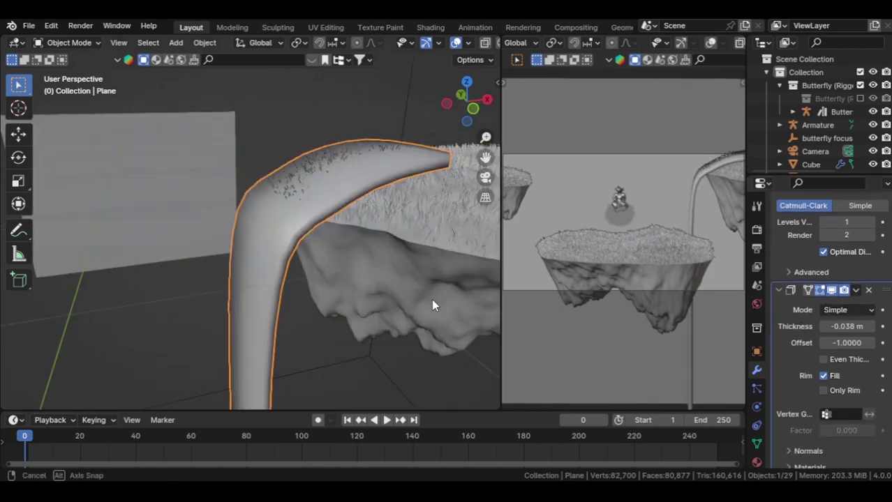
{"action": "middle_click_drag", "start_coordinate": [367, 234], "coordinate": [354, 235]}
{"action": "key", "text": "g"}
{"action": "key", "text": "z"}
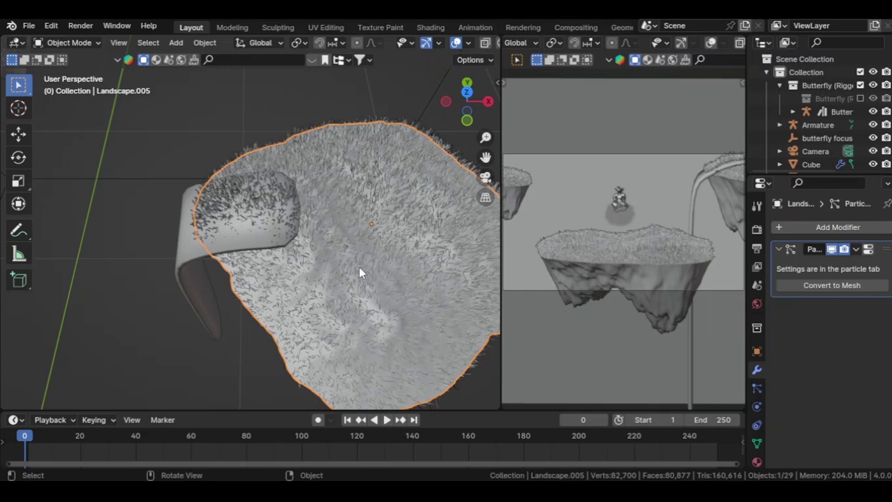
- Weight-paint the lower half of the island from a top view
{"action": "key", "text": "KP_7"}
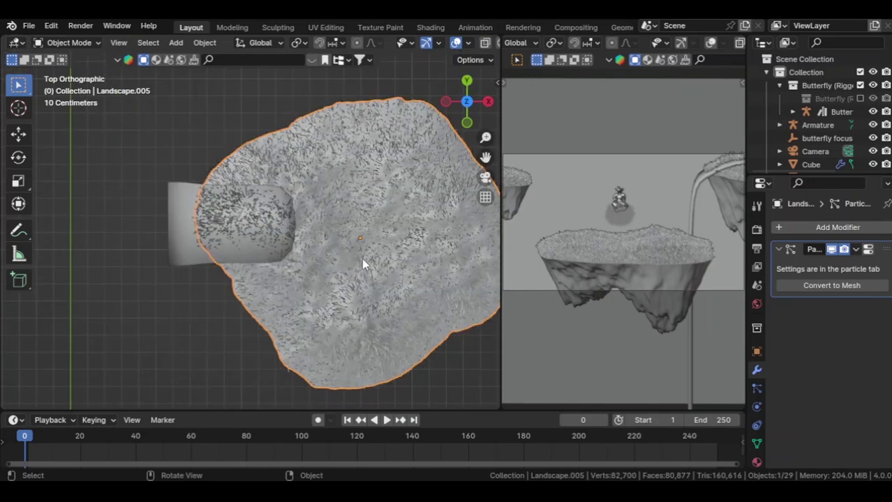
{"action": "key", "text": "ctrl+Tab"}
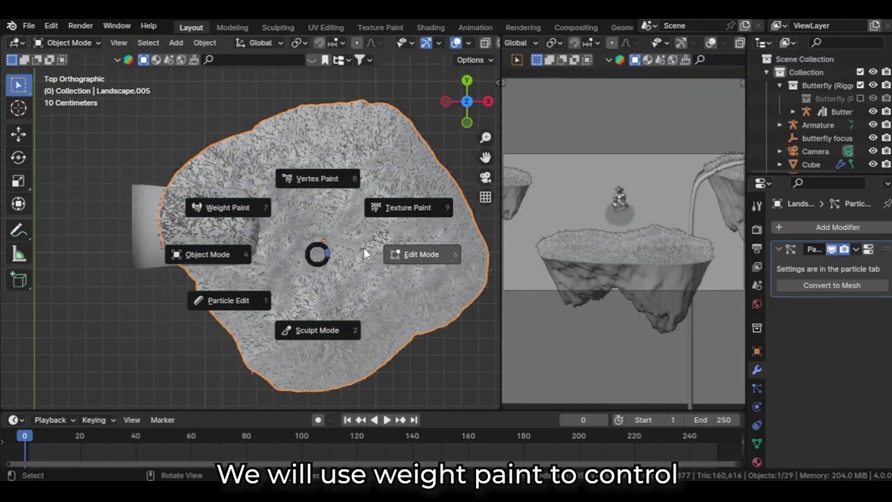
{"action": "left_click", "coordinate": [240, 212]}
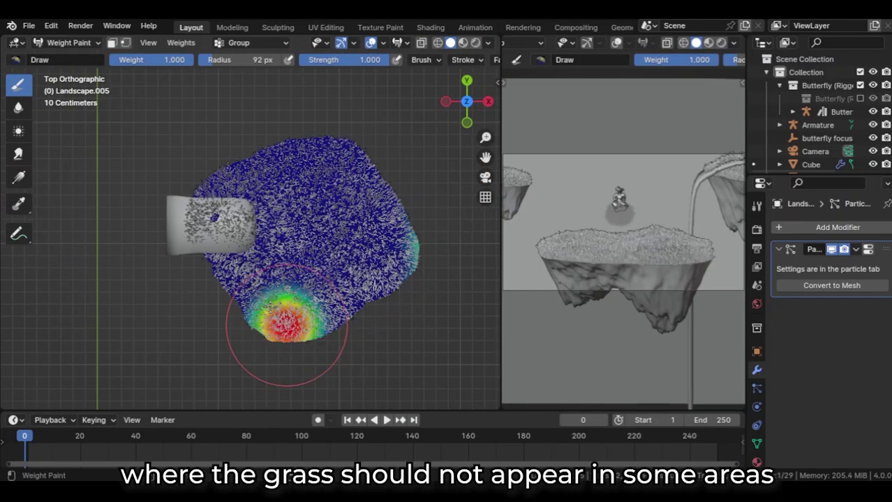
{"action": "mouse_move", "coordinate": [278, 376]}
{"action": "left_mouse_down"}
{"action": "mouse_move", "coordinate": [408, 180]}
{"action": "mouse_move", "coordinate": [231, 300]}
{"action": "mouse_move", "coordinate": [238, 183]}
{"action": "mouse_move", "coordinate": [369, 169]}
{"action": "mouse_move", "coordinate": [235, 183]}
{"action": "mouse_move", "coordinate": [259, 183]}
{"action": "mouse_move", "coordinate": [229, 199]}
{"action": "left_mouse_up"}
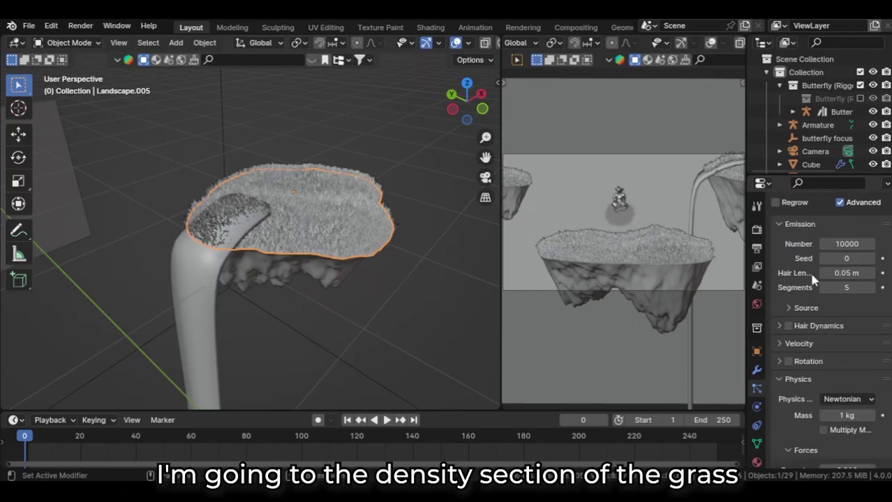
- Set the grass particle system's density vertex group to Group
{"action": "scroll", "coordinate": [817, 307], "scroll_direction": "down", "scroll_amount": 5}
{"action": "scroll", "coordinate": [814, 338], "scroll_direction": "down", "scroll_amount": 1}
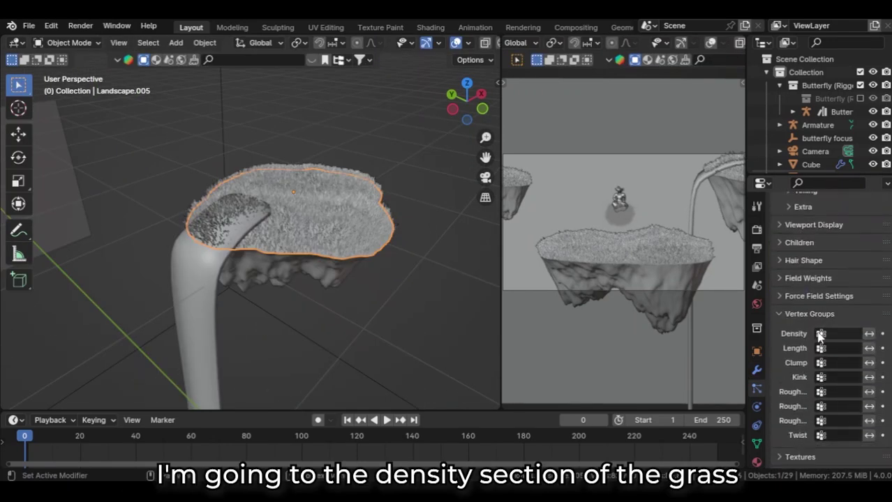
{"action": "left_click", "coordinate": [820, 334]}
{"action": "left_click", "coordinate": [782, 197]}
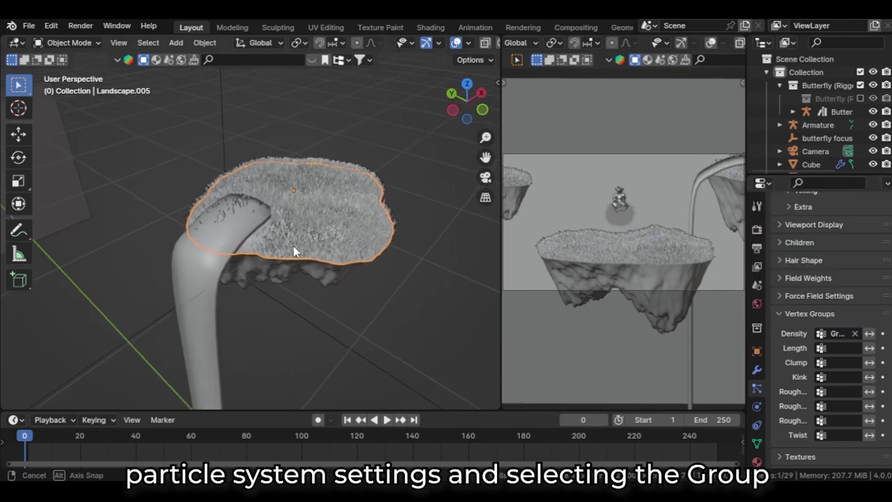
{"action": "middle_click_drag", "start_coordinate": [292, 246], "coordinate": [256, 232]}
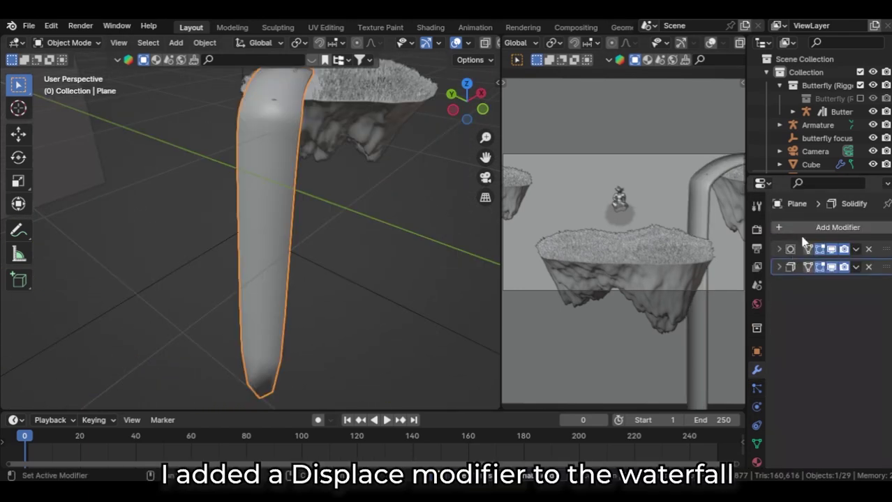
- Add a Displace modifier to the waterfall with a new Clouds texture
{"action": "left_click", "coordinate": [799, 227]}
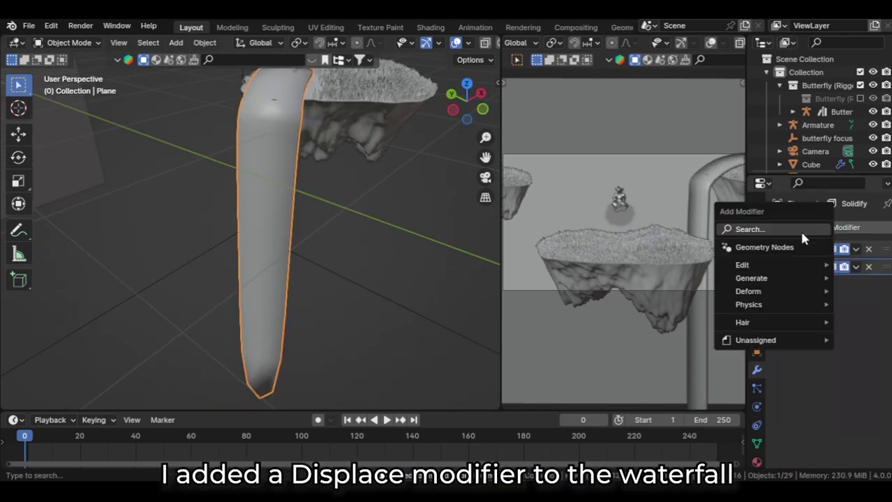
{"action": "type", "text": "d"}
{"action": "left_click", "coordinate": [753, 255]}
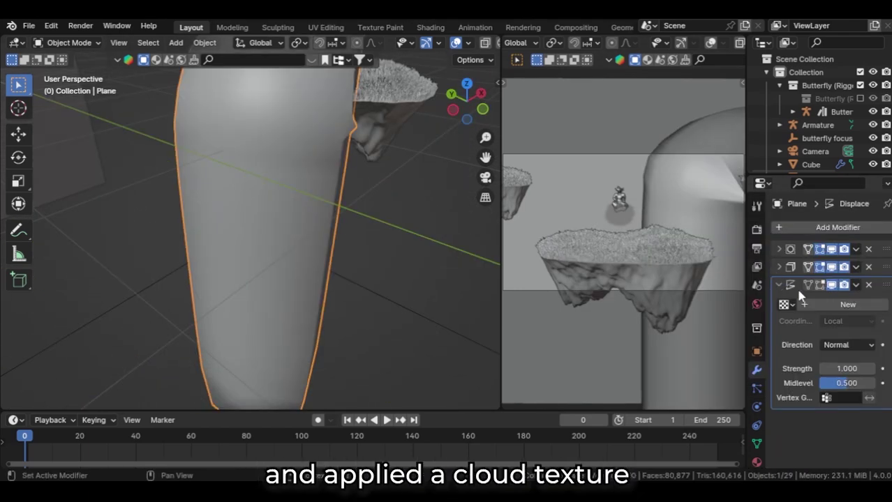
{"action": "left_click", "coordinate": [848, 304]}
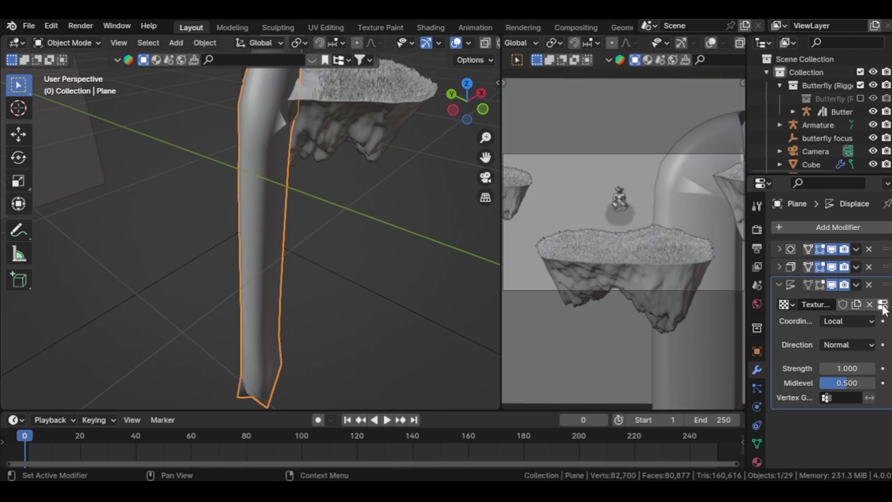
{"action": "left_click", "coordinate": [882, 307]}
{"action": "left_click", "coordinate": [851, 266]}
{"action": "left_click", "coordinate": [838, 373]}
{"action": "left_click", "coordinate": [851, 267]}
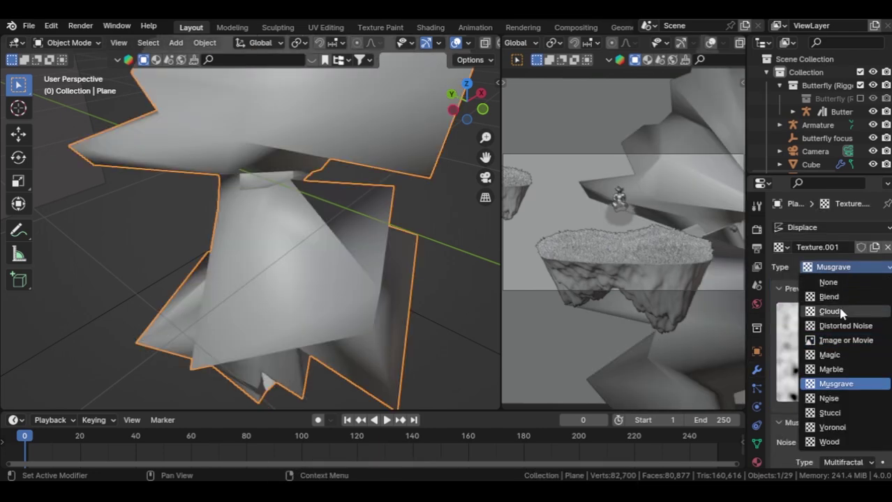
{"action": "left_click", "coordinate": [839, 314]}
{"action": "left_click", "coordinate": [756, 370]}
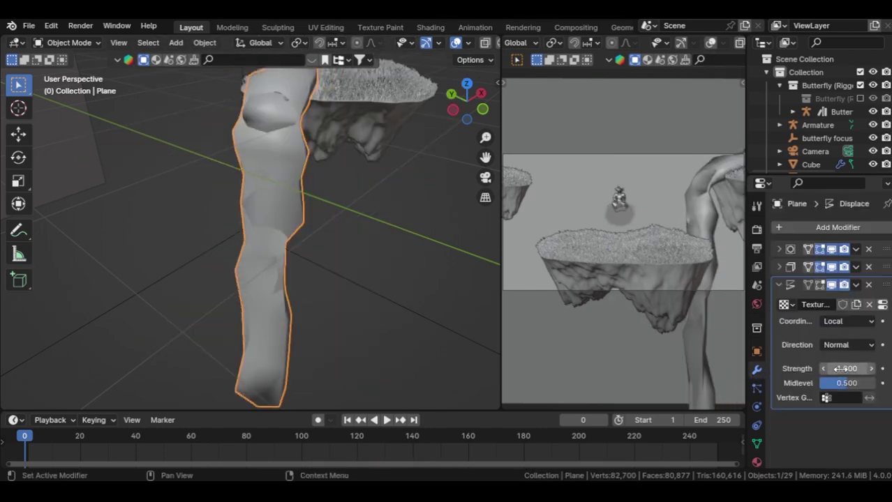
- Lower the displacement strength and enlarge the Clouds pattern size
{"action": "left_click_drag", "start_coordinate": [844, 369], "coordinate": [778, 377]}
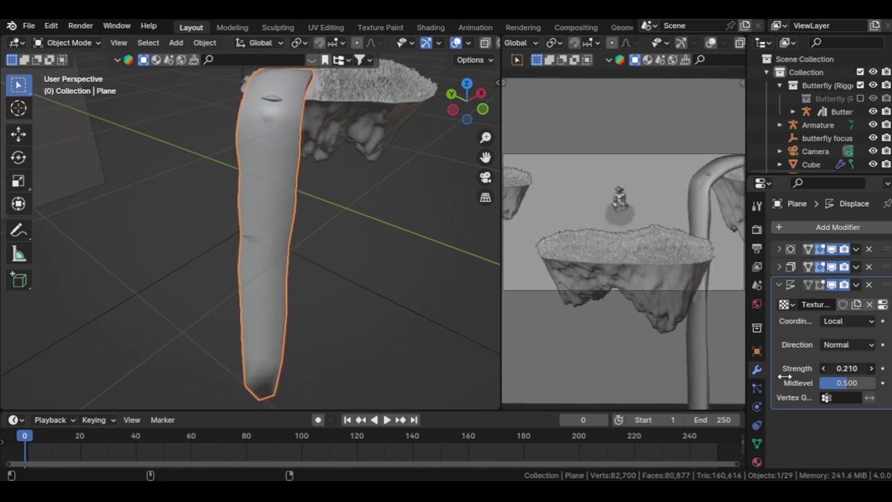
{"action": "left_click", "coordinate": [756, 462]}
{"action": "scroll", "coordinate": [826, 434], "scroll_direction": "down", "scroll_amount": 4}
{"action": "mouse_move", "coordinate": [846, 393]}
{"action": "left_mouse_down"}
{"action": "mouse_move", "coordinate": [864, 393]}
{"action": "mouse_move", "coordinate": [788, 392]}
{"action": "mouse_move", "coordinate": [862, 392]}
{"action": "left_mouse_up"}
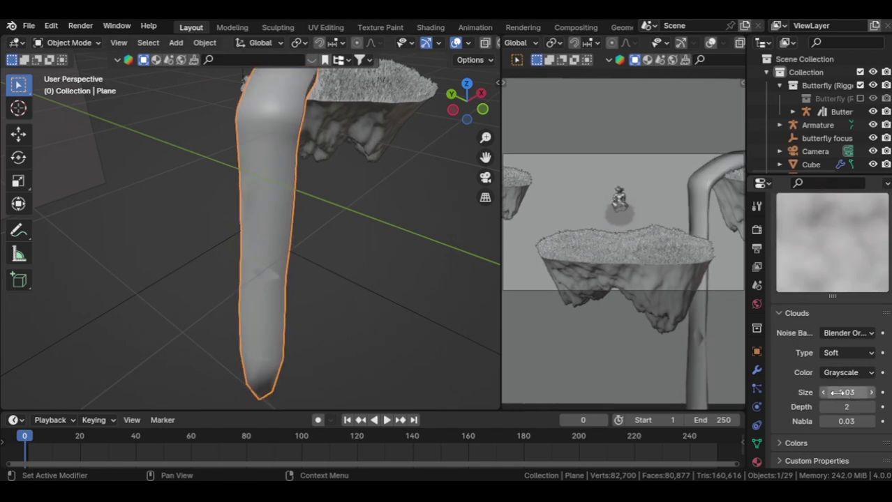
{"action": "left_click", "coordinate": [756, 370]}
- Drive the displacement coordinates by the Empty object and add a Subdivision Surface modifier
{"action": "left_click", "coordinate": [852, 321]}
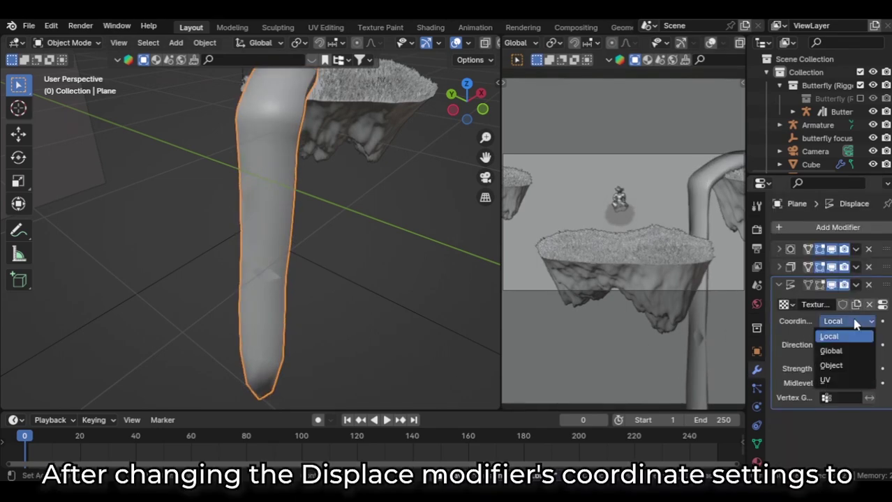
{"action": "left_click", "coordinate": [832, 361]}
{"action": "key", "text": "e"}
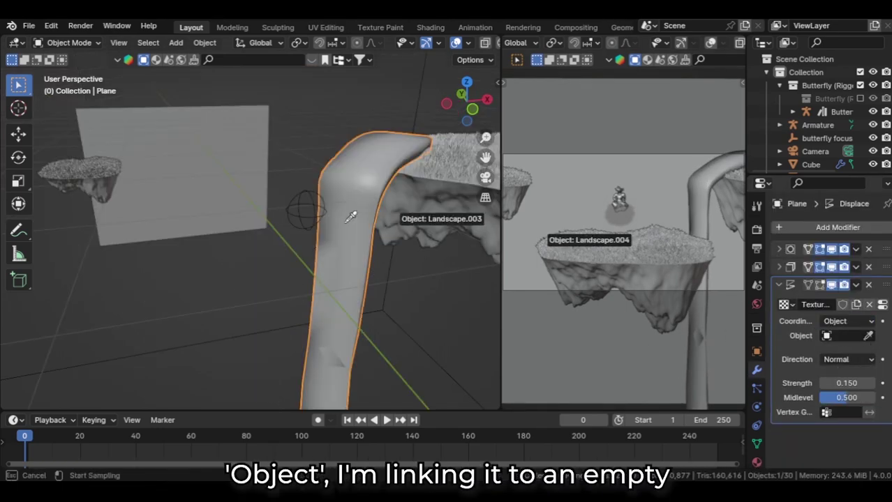
{"action": "left_click", "coordinate": [307, 211]}
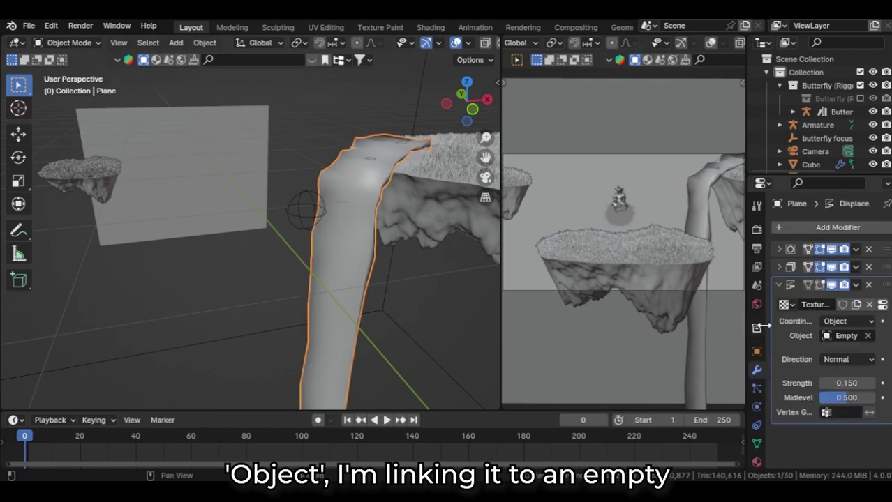
{"action": "left_click", "coordinate": [777, 285]}
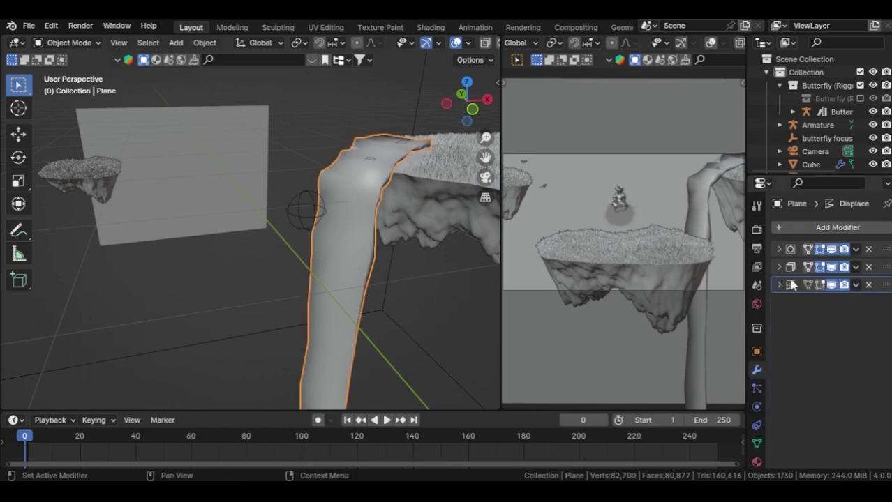
{"action": "left_click", "coordinate": [792, 227]}
{"action": "type", "text": "s"}
{"action": "left_click", "coordinate": [729, 263]}
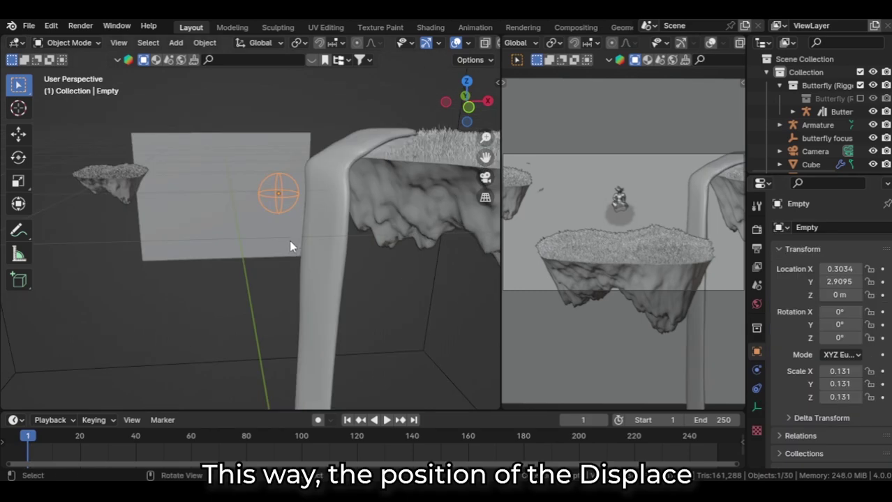
- Keyframe the Empty's location at frame 1, then move it vertically at frame 250
{"action": "key", "text": "k"}
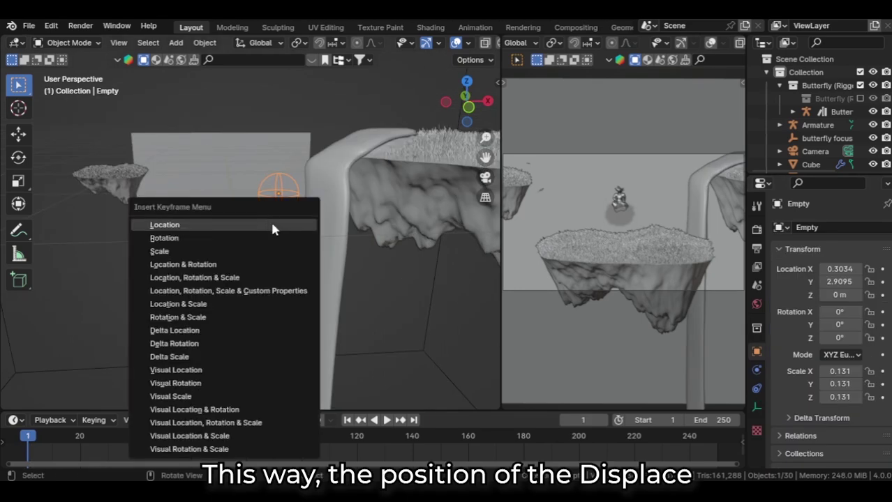
{"action": "left_click", "coordinate": [258, 230]}
{"action": "left_click", "coordinate": [716, 436]}
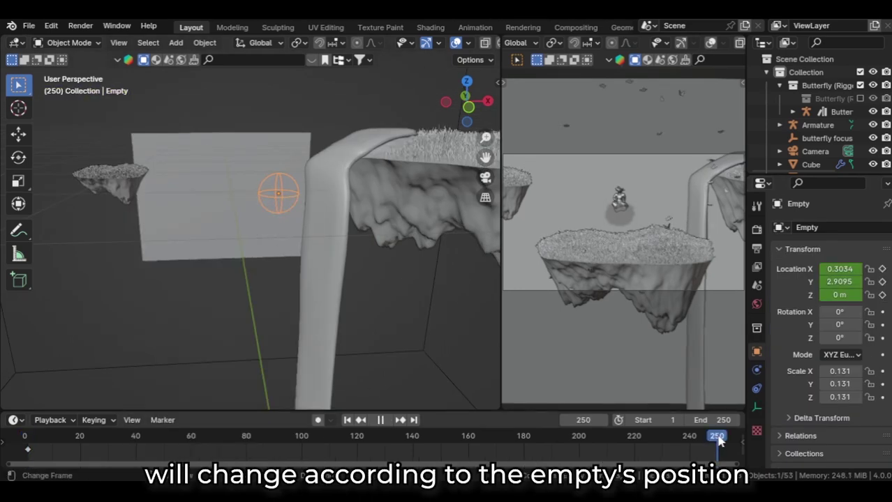
{"action": "key", "text": "g"}
{"action": "key", "text": "z"}
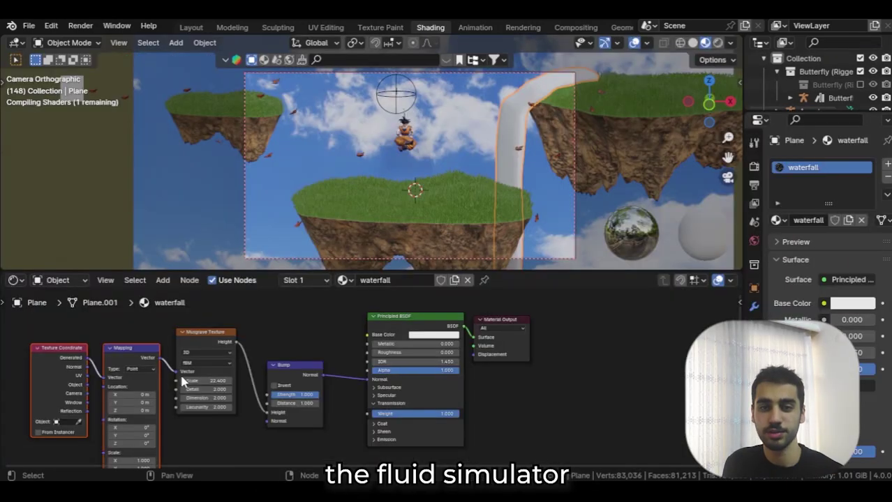
- Choose a pale blue Base Color for the waterfall's Principled BSDF
{"action": "scroll", "coordinate": [235, 355], "scroll_direction": "up", "scroll_amount": 1}
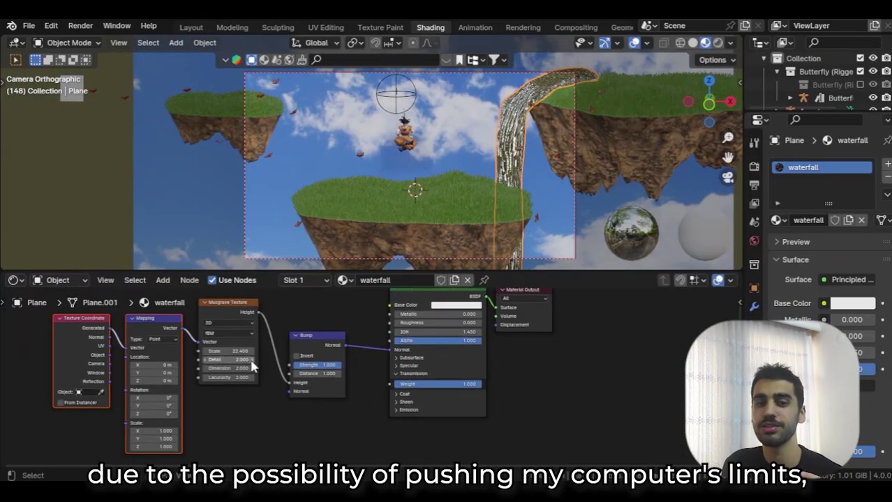
{"action": "scroll", "coordinate": [194, 445], "scroll_direction": "up", "scroll_amount": 1}
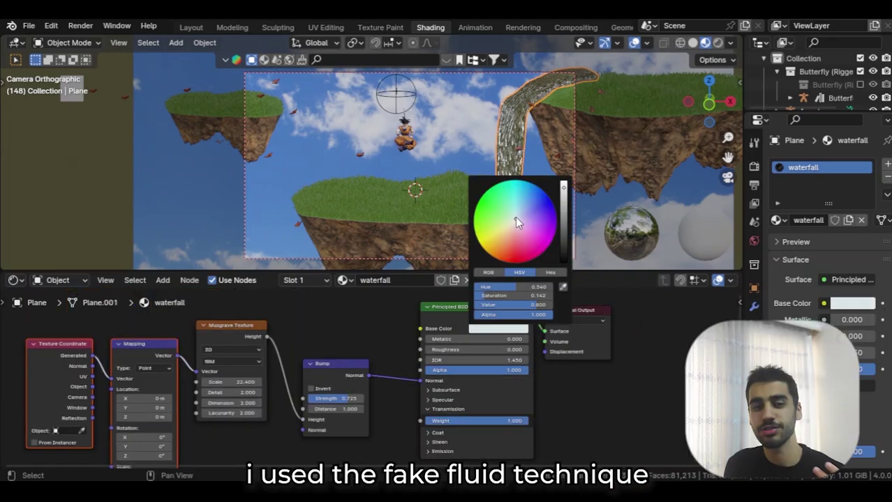
{"action": "left_click", "coordinate": [516, 217]}
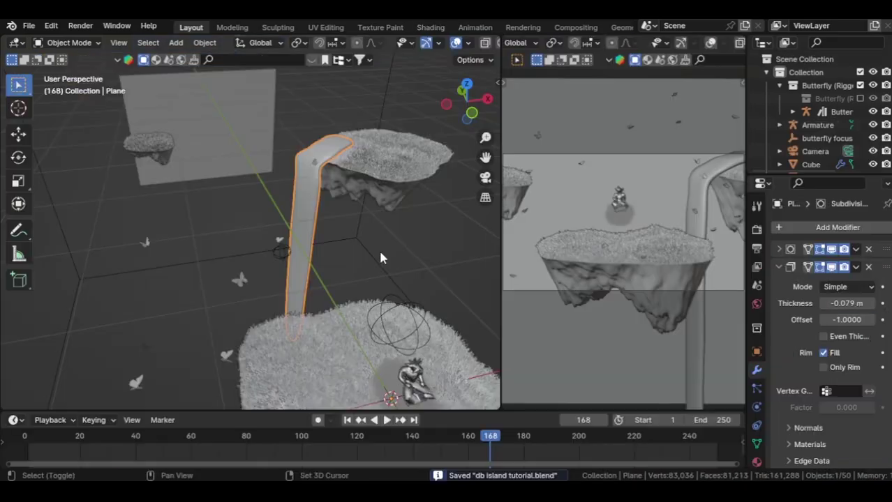
- Duplicate the waterfall onto the smaller island, scale it along X, rotate to fit, and save
{"action": "key", "text": "g"}
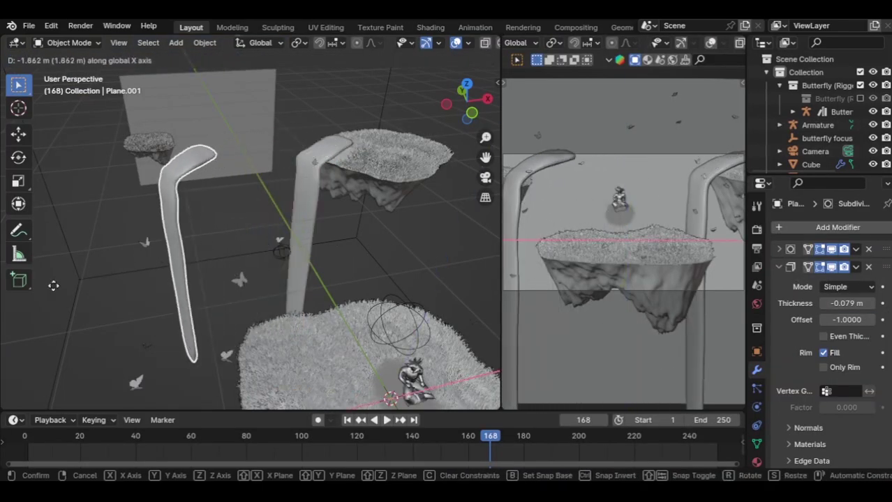
{"action": "left_click", "coordinate": [272, 258]}
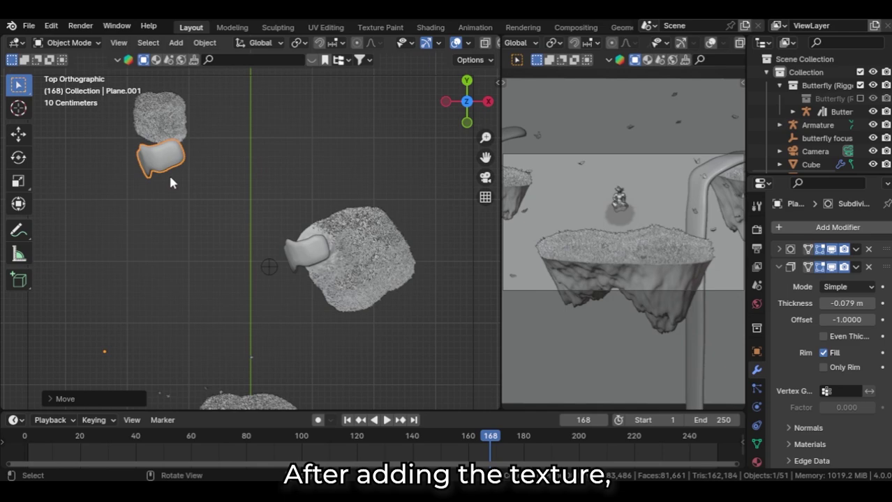
{"action": "right_click", "coordinate": [169, 174]}
{"action": "left_click", "coordinate": [243, 187]}
{"action": "key", "text": "s"}
{"action": "key", "text": "x"}
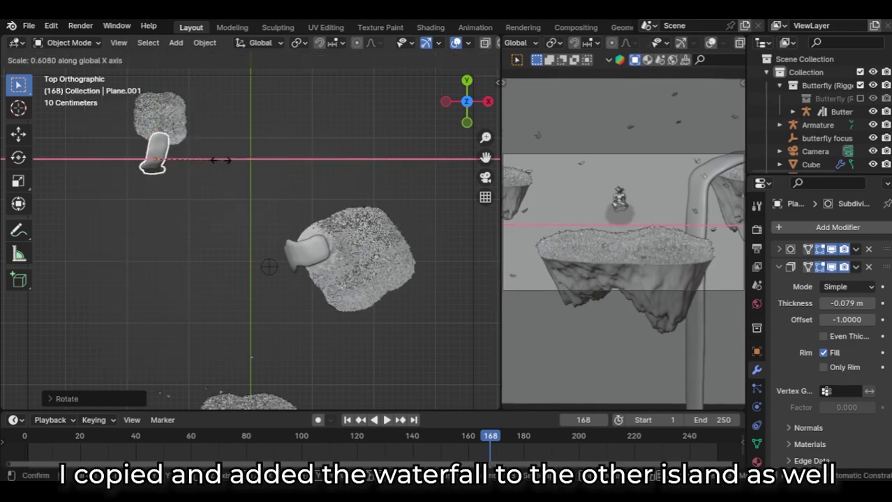
{"action": "key", "text": "g"}
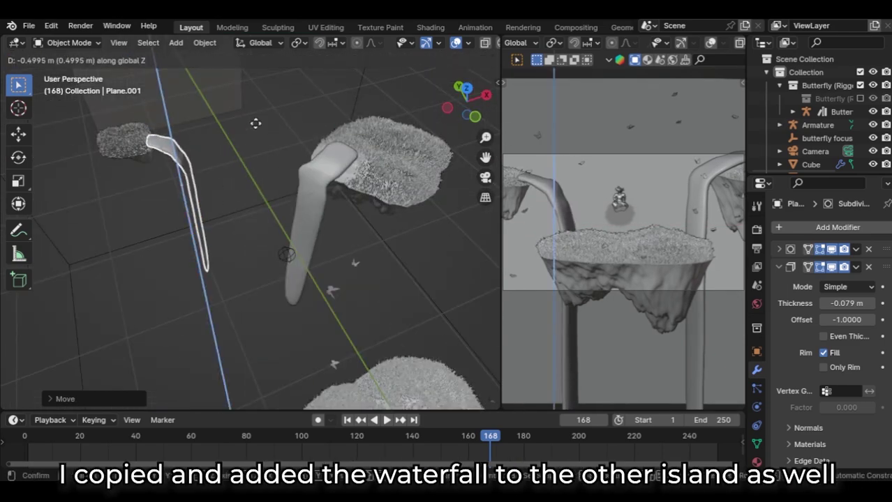
{"action": "key", "text": "r"}
{"action": "left_click", "coordinate": [249, 163]}
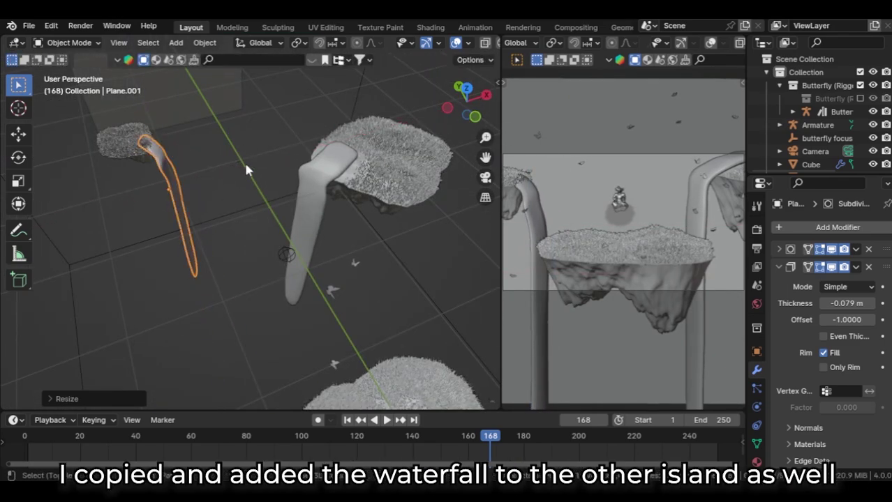
{"action": "key", "text": "Tab"}
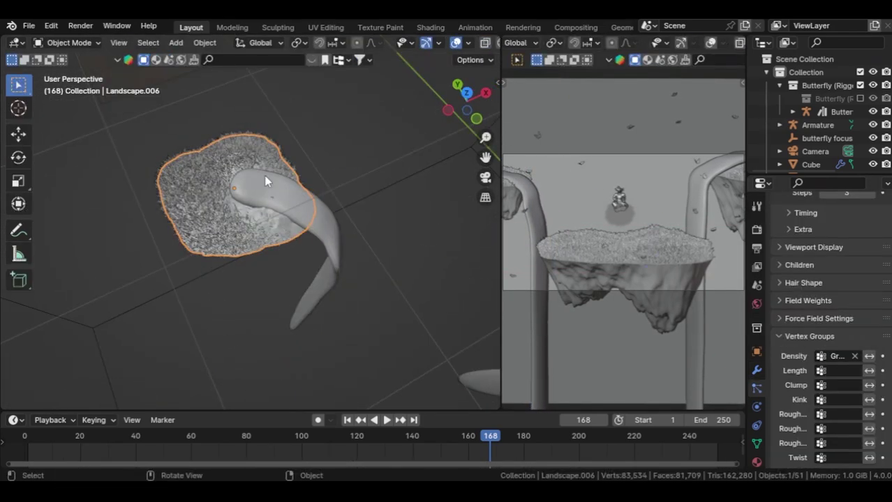
{"action": "key", "text": "ctrl+s"}
- Add a Turbulence force field with strength 0.2 and size 0.3
{"action": "key", "text": "shift+a"}
{"action": "mouse_move", "coordinate": [398, 297]}
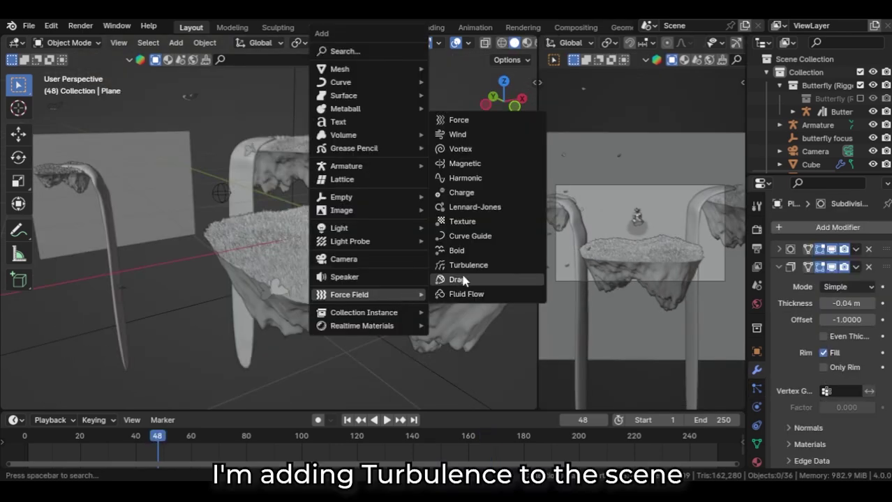
{"action": "left_click", "coordinate": [467, 265]}
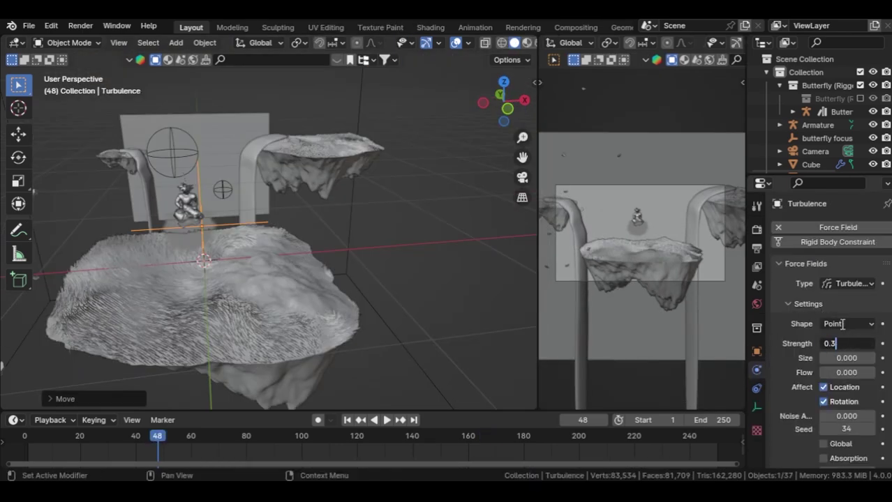
{"action": "key", "text": "Return"}
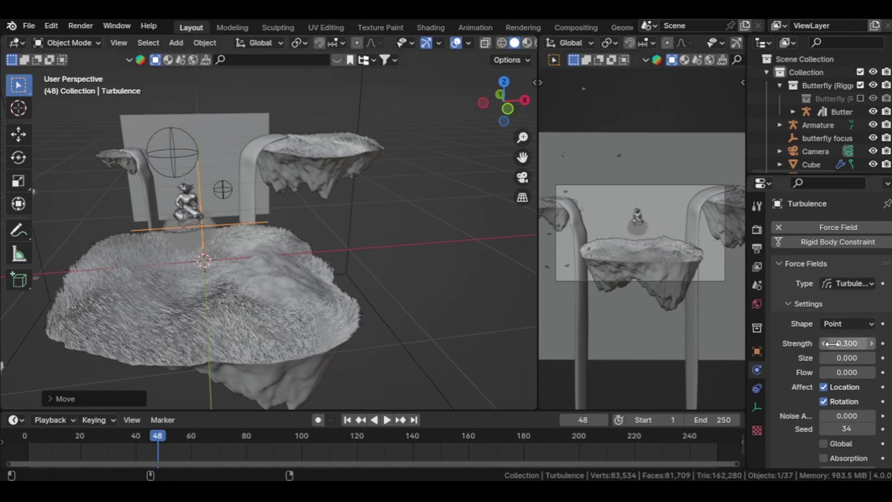
{"action": "left_click", "coordinate": [823, 344]}
{"action": "mouse_move", "coordinate": [846, 358]}
{"action": "left_mouse_down"}
{"action": "mouse_move", "coordinate": [876, 358]}
{"action": "mouse_move", "coordinate": [863, 361]}
{"action": "left_mouse_up"}
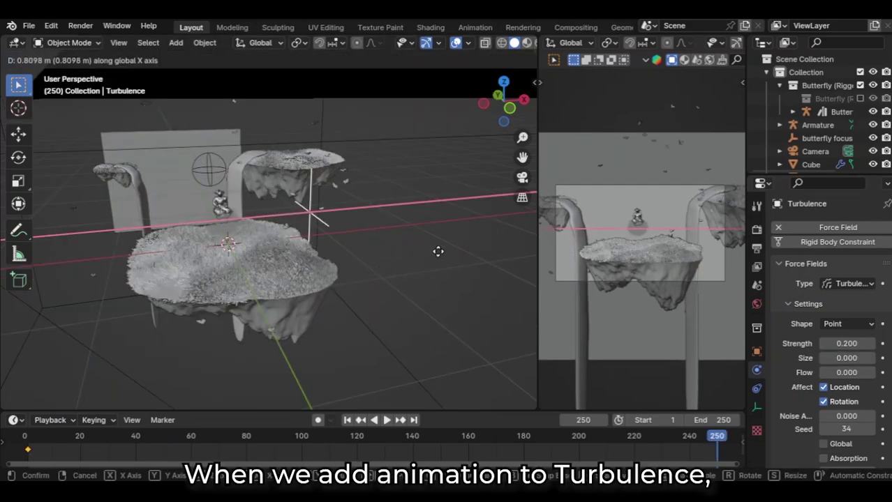
- Keyframe the moved Turbulence empty's location at frame 250 and play back the swaying grass
{"action": "left_click", "coordinate": [538, 235]}
{"action": "key", "text": "i"}
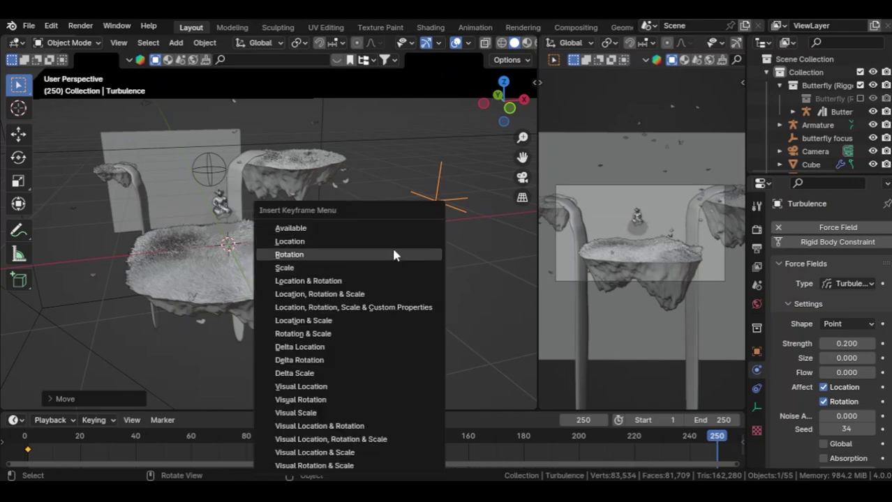
{"action": "left_click", "coordinate": [393, 244]}
{"action": "key", "text": "space"}
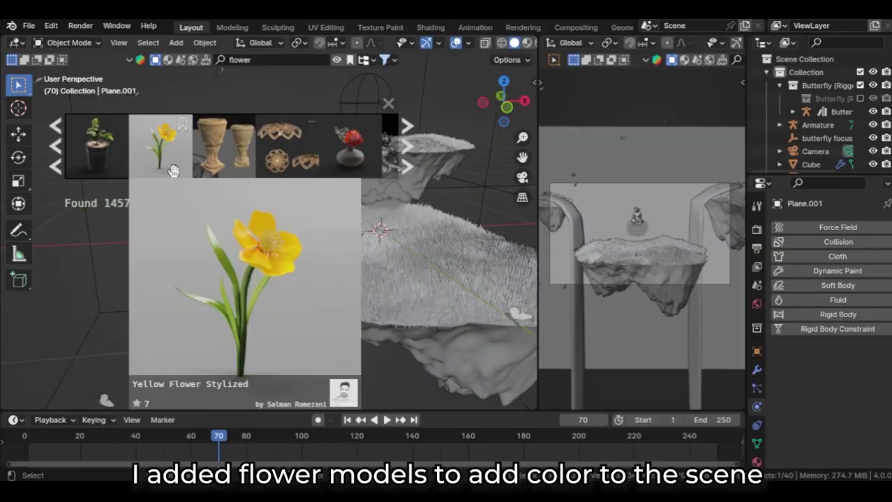
- Import the Yellow Flower Stylized asset and place it on the island
{"action": "left_click", "coordinate": [172, 171]}
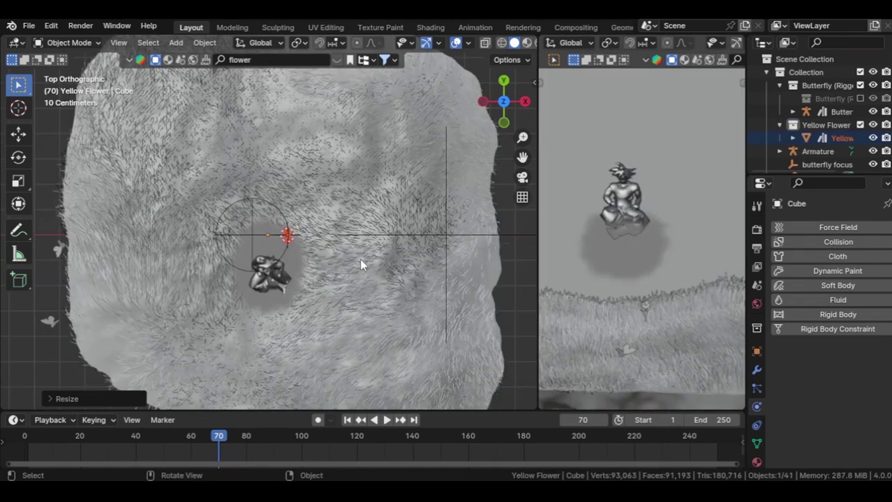
{"action": "key", "text": "g"}
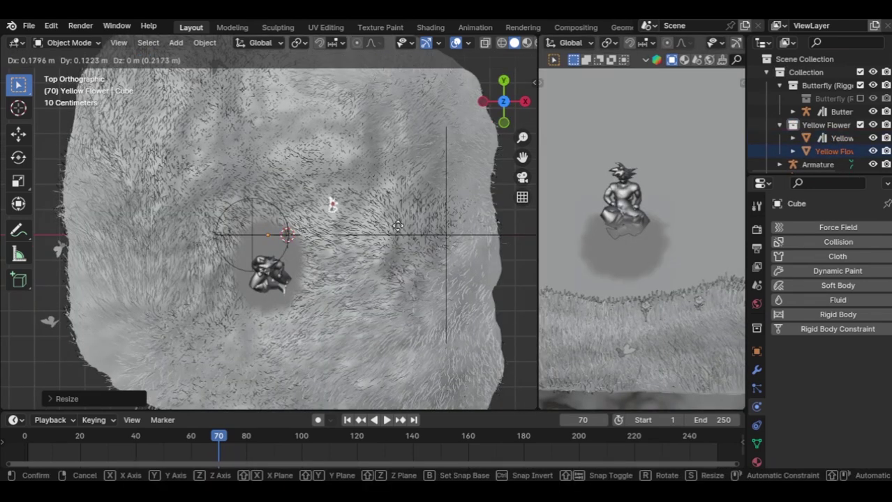
{"action": "left_click", "coordinate": [396, 236]}
- Scatter rotated linked copies of the flower across the island
{"action": "key", "text": "alt+d"}
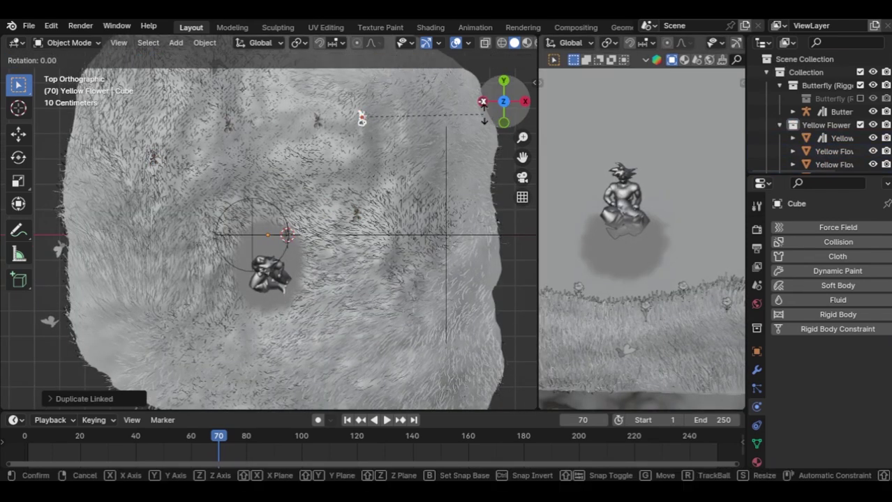
{"action": "left_click", "coordinate": [321, 125]}
{"action": "key", "text": "r"}
{"action": "left_click", "coordinate": [366, 96]}
{"action": "middle_click_drag", "start_coordinate": [366, 95], "coordinate": [381, 159], "text": "shift"}
{"action": "key", "text": "alt+d"}
- Place the last flower copy and give it a Simple Deform modifier bending on Y
{"action": "left_click", "coordinate": [355, 341]}
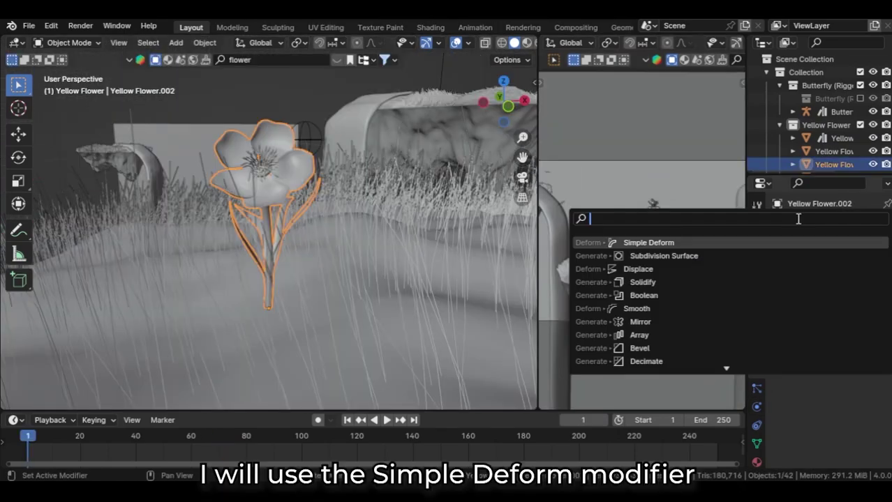
{"action": "type", "text": "s"}
{"action": "key", "text": "Return"}
{"action": "left_click", "coordinate": [817, 268]}
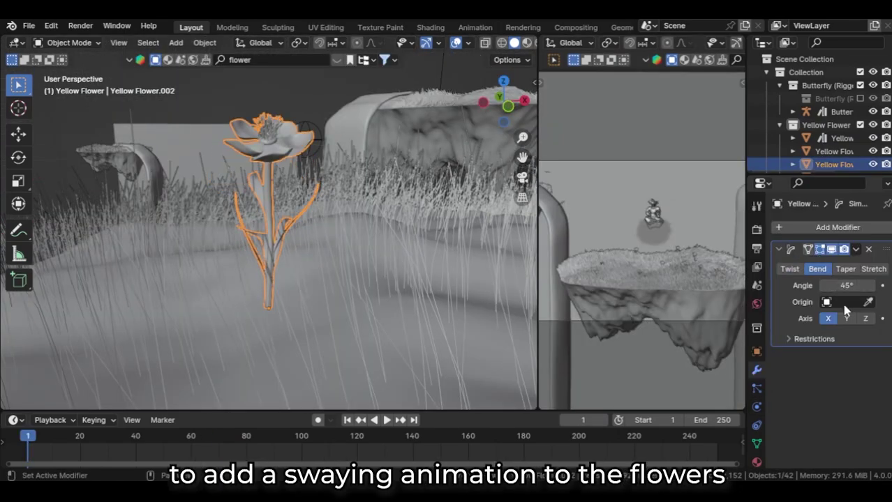
{"action": "left_click", "coordinate": [847, 319]}
{"action": "left_click_drag", "start_coordinate": [848, 286], "coordinate": [846, 286]}
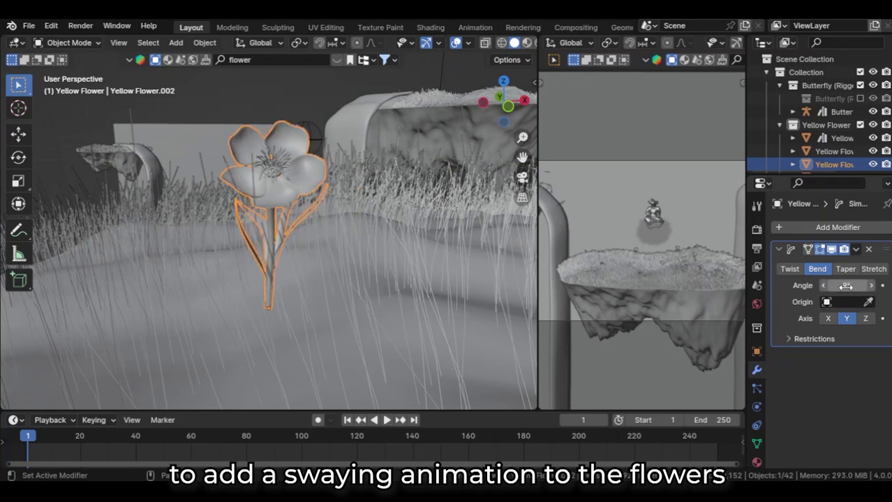
- Keyframe the bend Angle at several frames, moving the frame-5 key to frame 16
{"action": "key", "text": "space"}
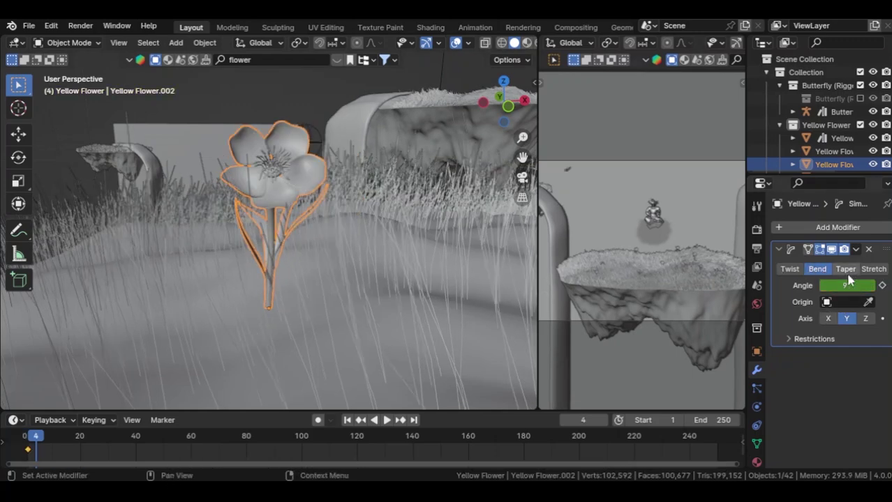
{"action": "left_click_drag", "start_coordinate": [857, 285], "coordinate": [881, 286]}
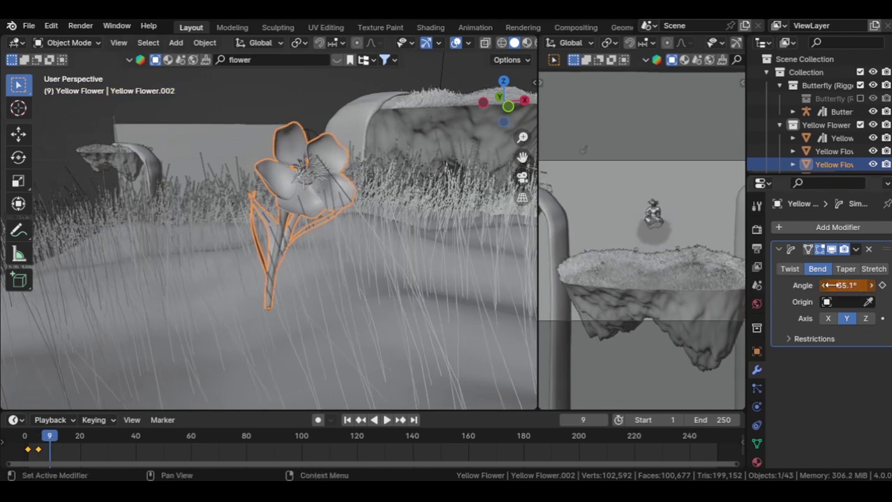
{"action": "left_click_drag", "start_coordinate": [830, 286], "coordinate": [623, 306]}
{"action": "left_click", "coordinate": [41, 453]}
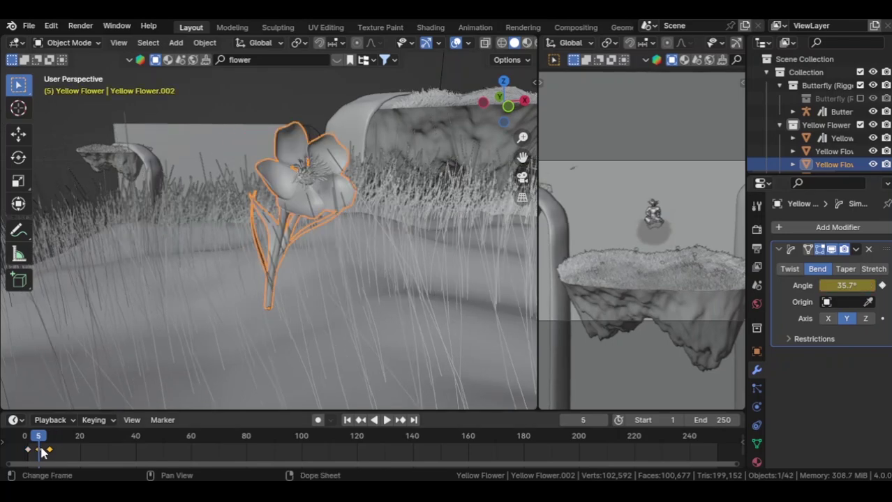
{"action": "left_click_drag", "start_coordinate": [38, 452], "coordinate": [120, 449]}
- Give the Angle keyframes Bezier interpolation and bring up the extrapolation options
{"action": "key", "text": "t"}
{"action": "left_click", "coordinate": [85, 404]}
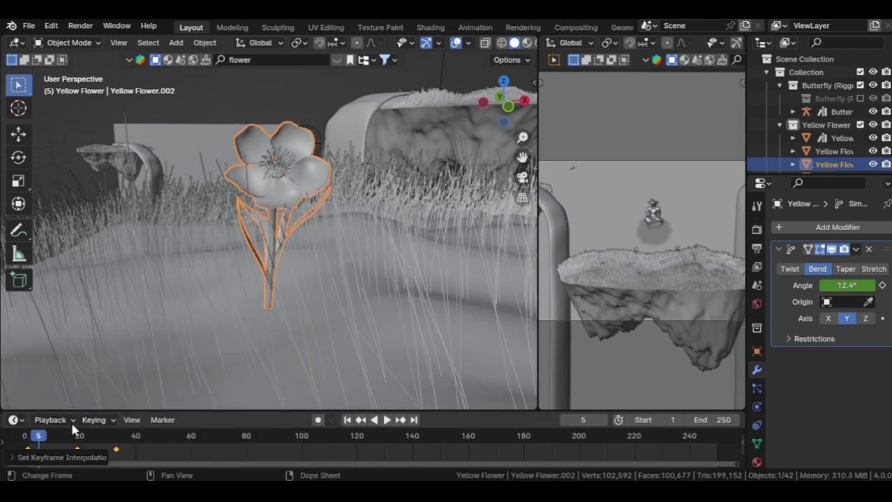
{"action": "left_click", "coordinate": [72, 436]}
{"action": "key", "text": "shift+e"}
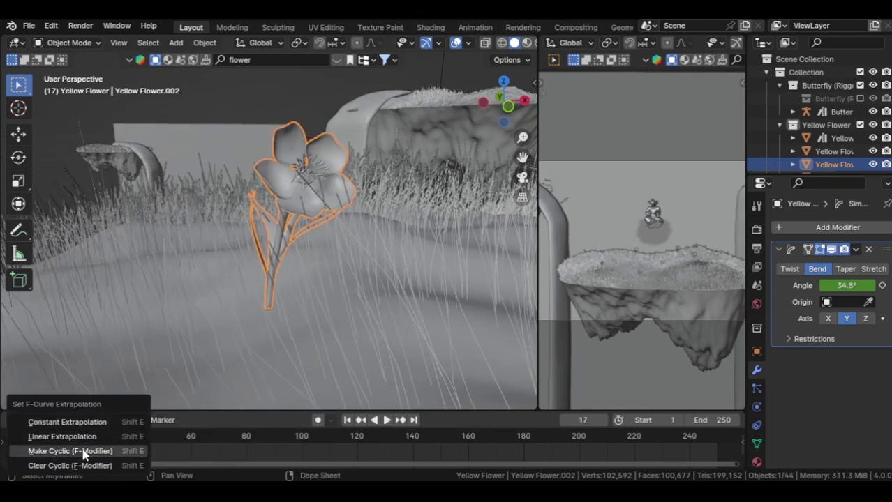
- Make the bend animation cyclic and select all flowers with the animated one active
{"action": "left_click", "coordinate": [82, 452]}
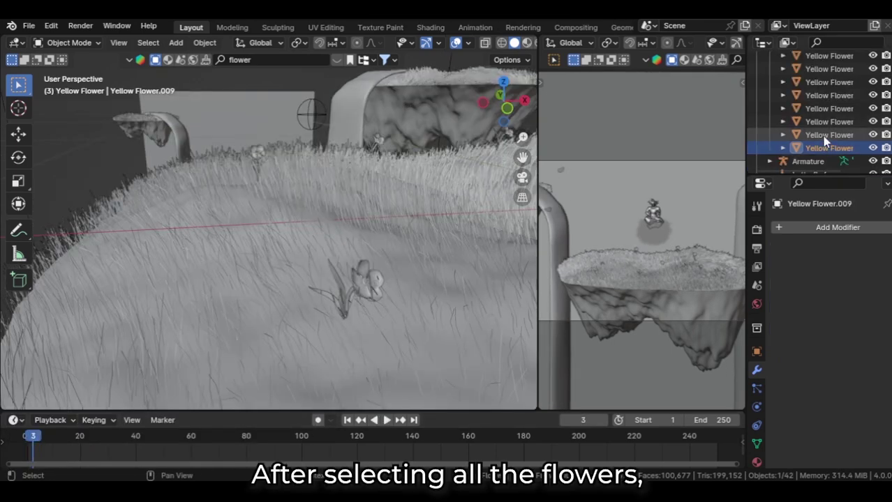
{"action": "scroll", "coordinate": [824, 112], "scroll_direction": "up", "scroll_amount": 3}
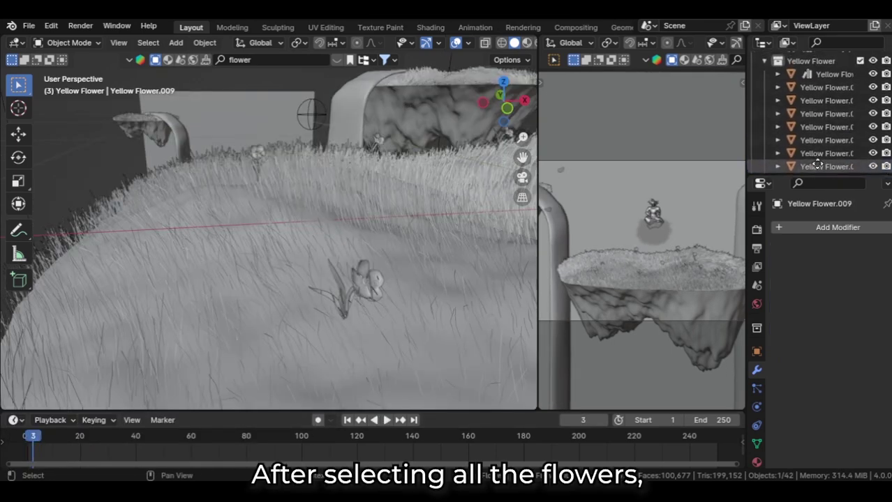
{"action": "left_click", "coordinate": [827, 81], "text": "shift"}
{"action": "left_click", "coordinate": [259, 152], "text": "shift"}
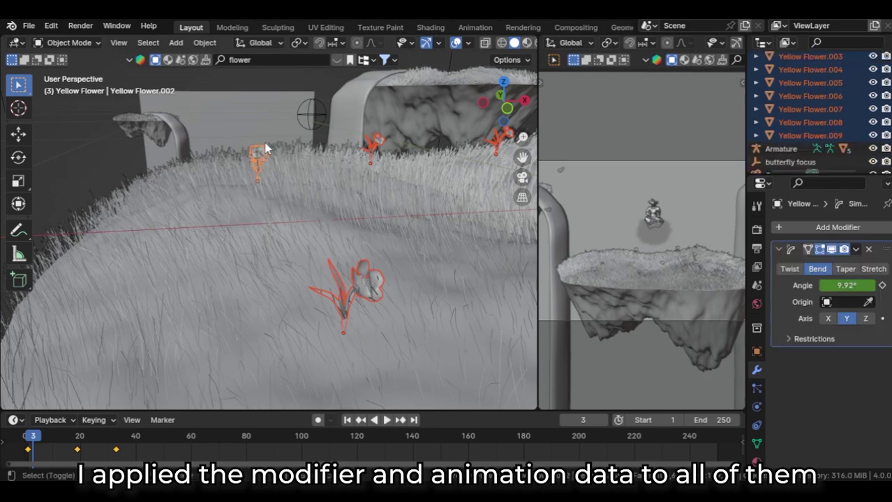
- Copy the bend modifier and link the animation data to all selected flowers
{"action": "left_click", "coordinate": [204, 43]}
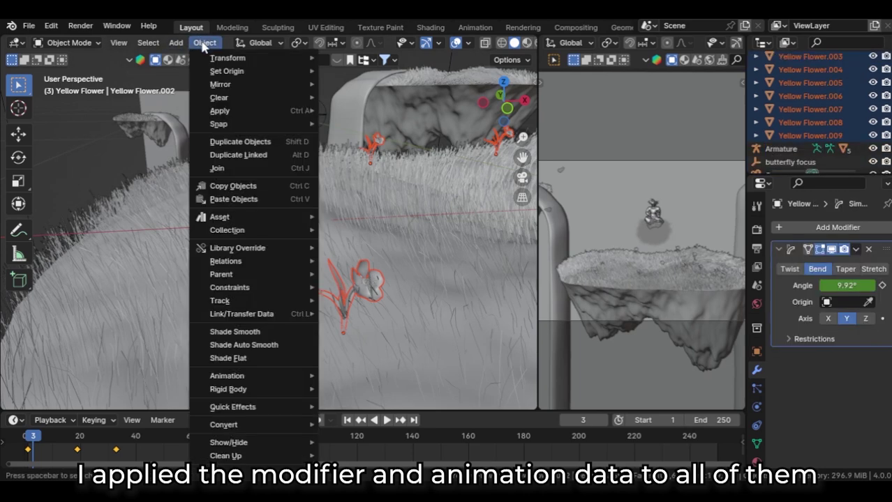
{"action": "mouse_move", "coordinate": [284, 318]}
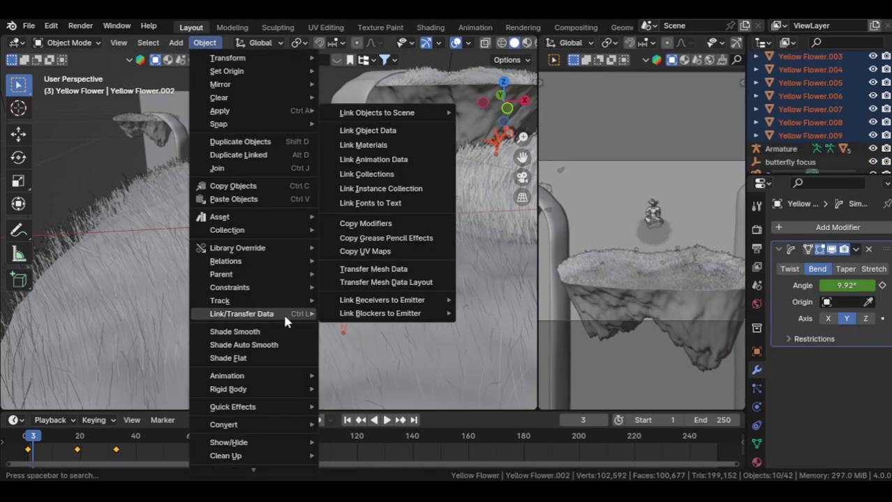
{"action": "left_click", "coordinate": [375, 224]}
{"action": "key", "text": "ctrl+l"}
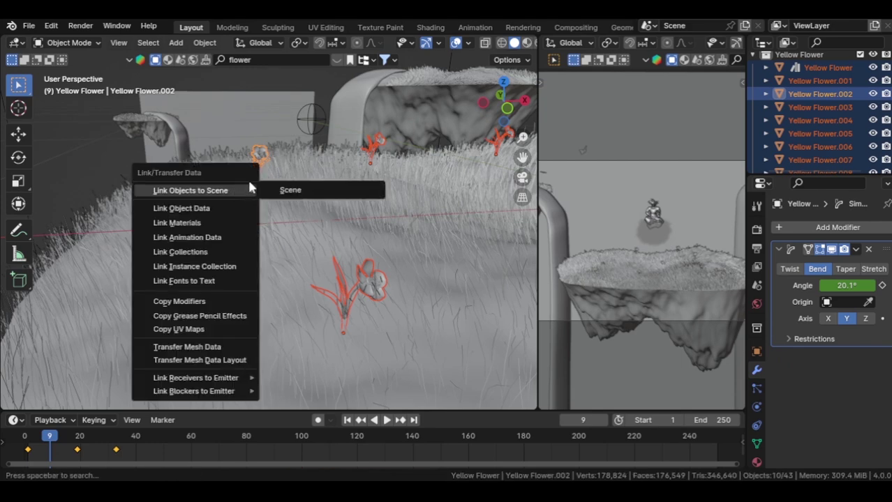
{"action": "left_click", "coordinate": [221, 238]}
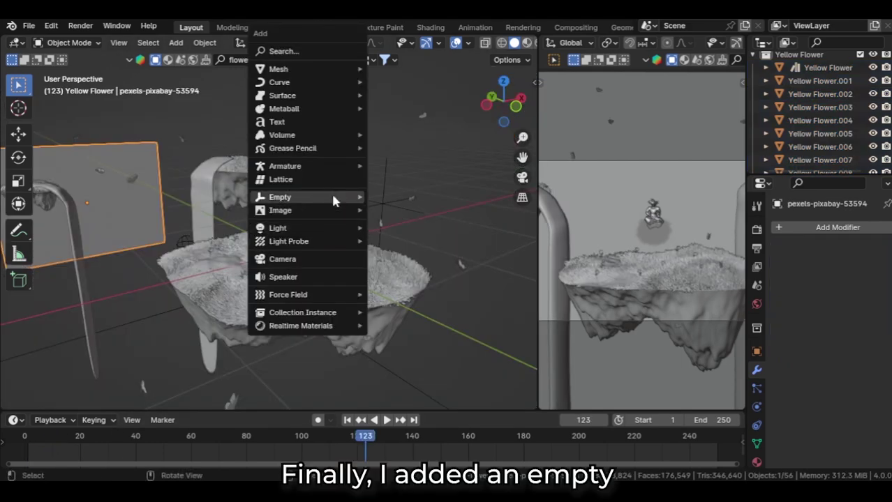
- Add a sphere empty and give the camera a Track To constraint targeting camera focus
{"action": "mouse_move", "coordinate": [330, 196]}
{"action": "left_click", "coordinate": [399, 270]}
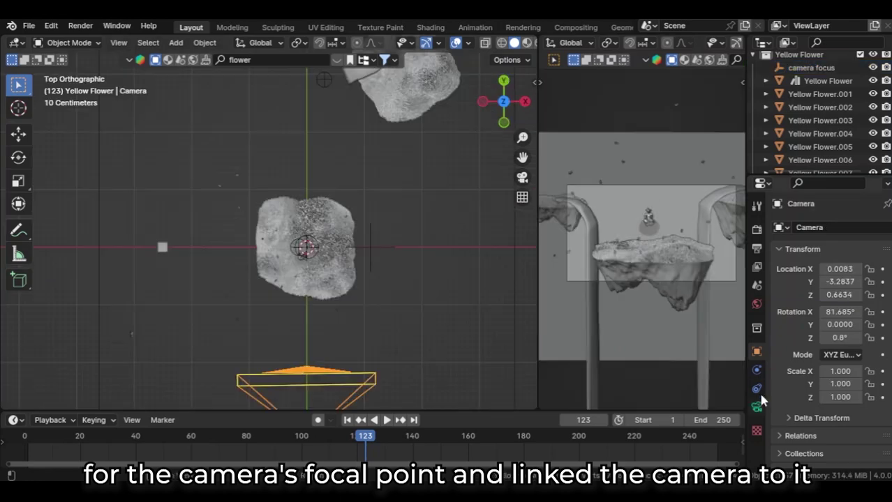
{"action": "left_click", "coordinate": [757, 389]}
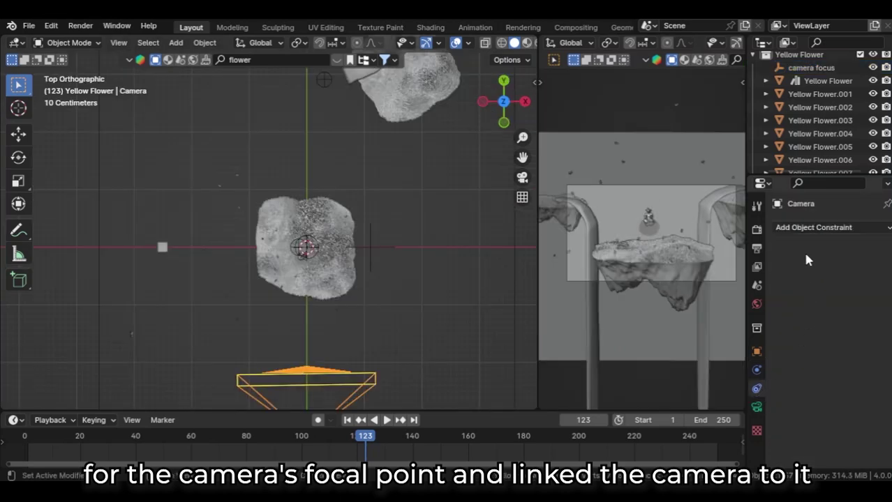
{"action": "left_click", "coordinate": [815, 227]}
{"action": "left_click", "coordinate": [761, 322]}
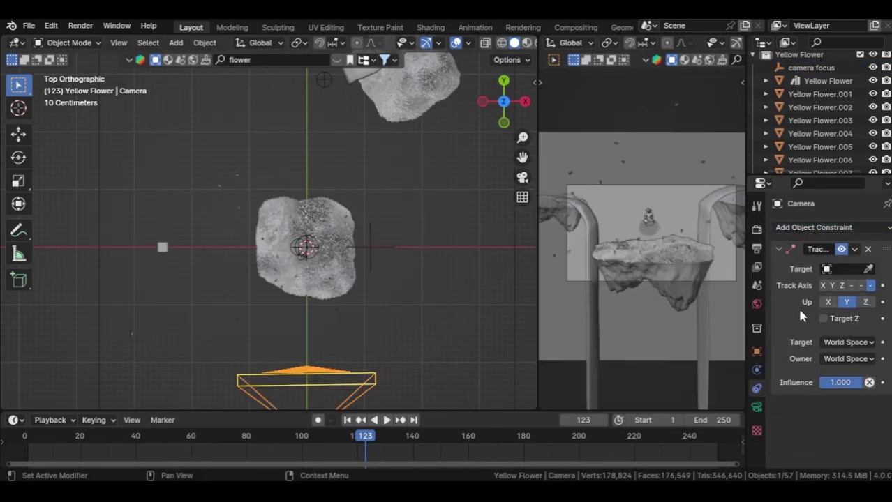
{"action": "left_click", "coordinate": [830, 273]}
{"action": "type", "text": "ca"}
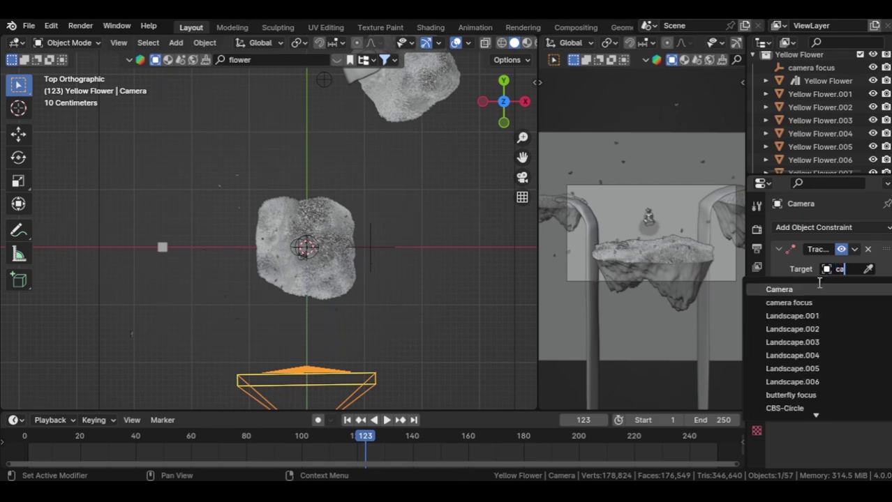
{"action": "type", "text": "m"}
{"action": "left_click", "coordinate": [789, 302]}
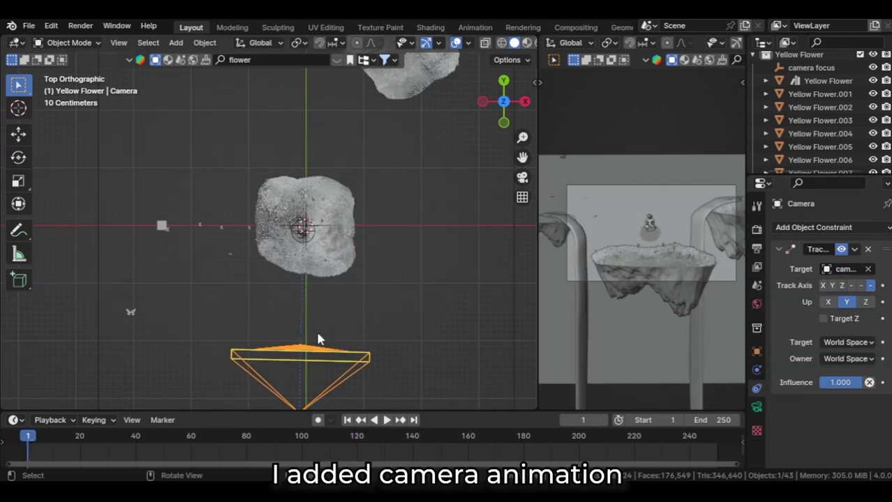
- Keyframe the camera's location at frame 1 and reposition it at frame 250
{"action": "key", "text": "i"}
{"action": "left_click", "coordinate": [270, 240]}
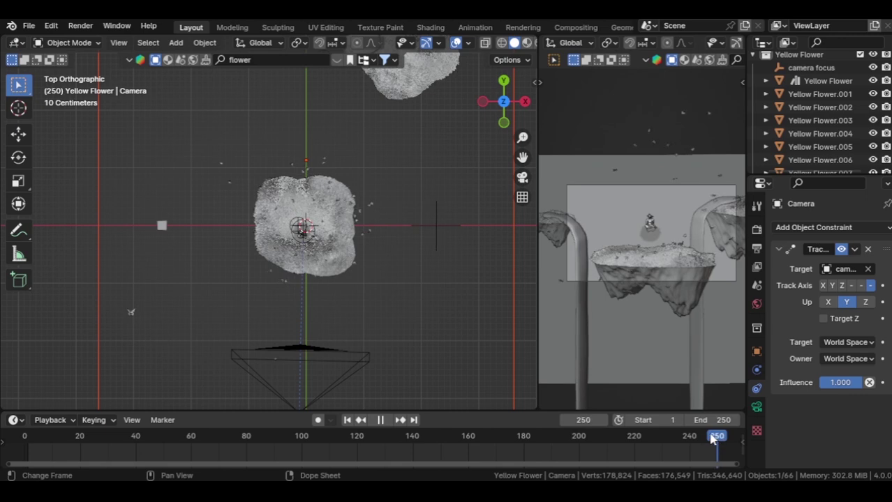
{"action": "key", "text": "space"}
{"action": "left_click", "coordinate": [394, 334]}
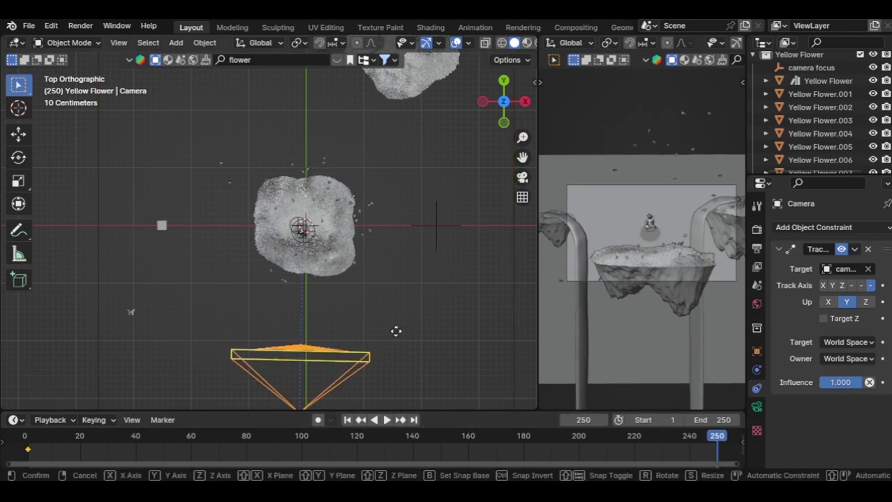
{"action": "key", "text": "g"}
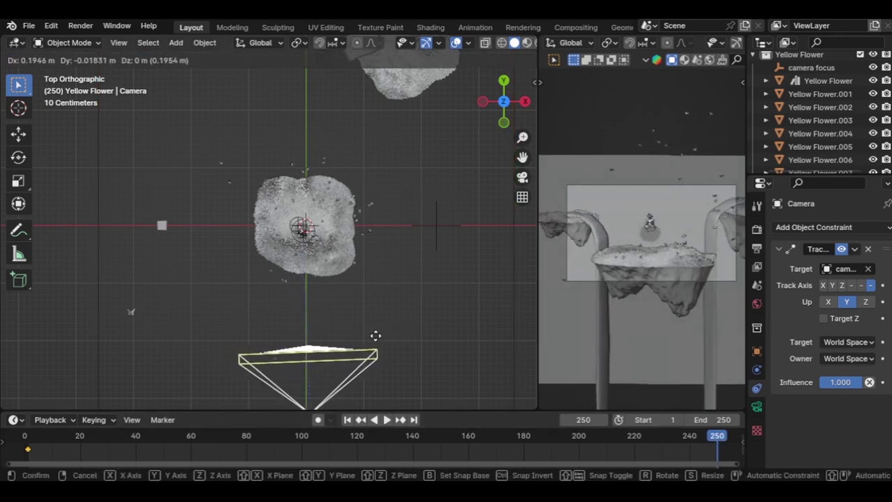
{"action": "left_click", "coordinate": [370, 344]}
- Keyframe the camera's location at frame 250, then call up keyframe options for Goku's cloud Cube
{"action": "key", "text": "i"}
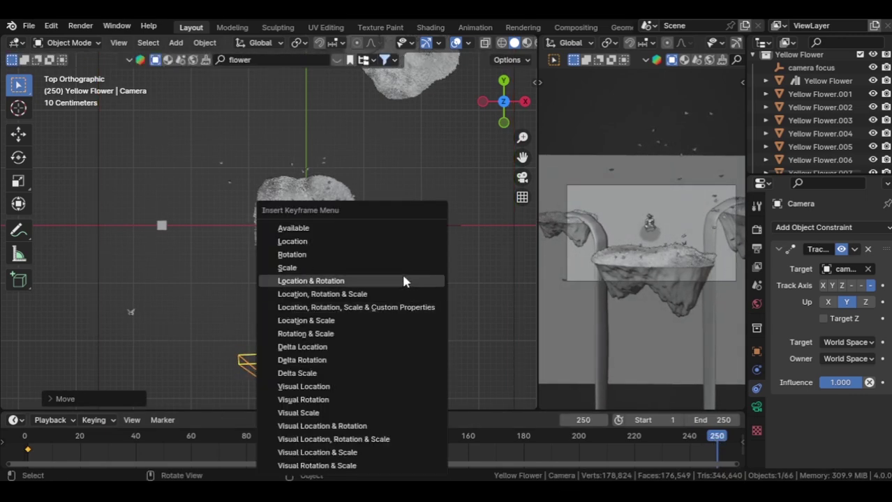
{"action": "left_click", "coordinate": [385, 243]}
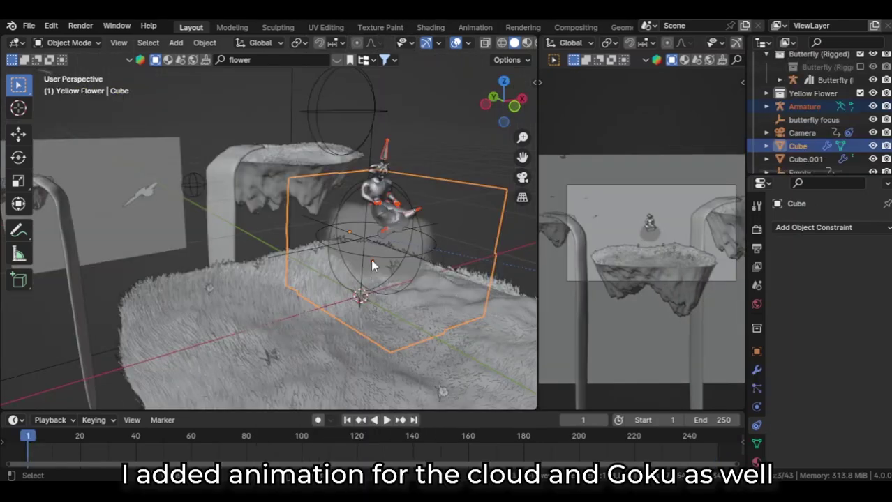
{"action": "key", "text": "i"}
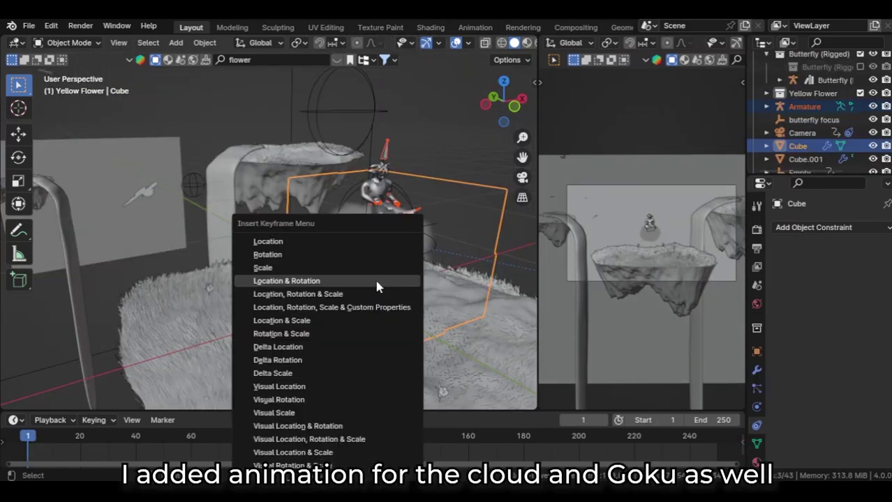